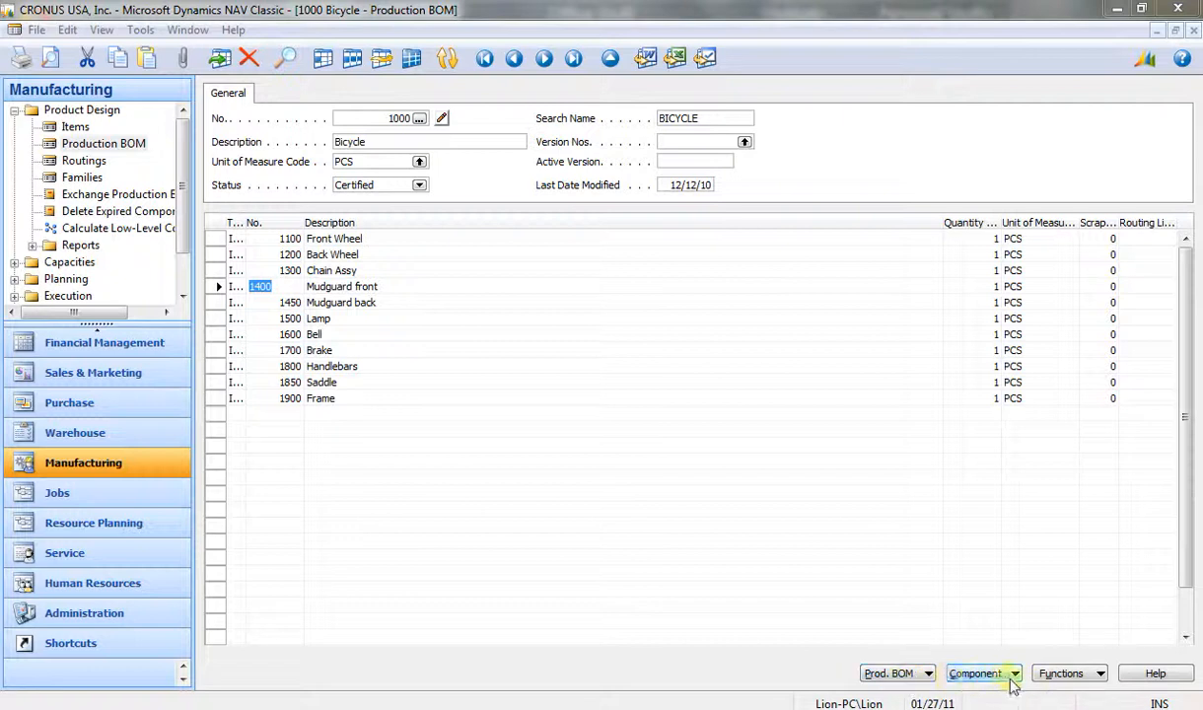
left_click(1097, 674)
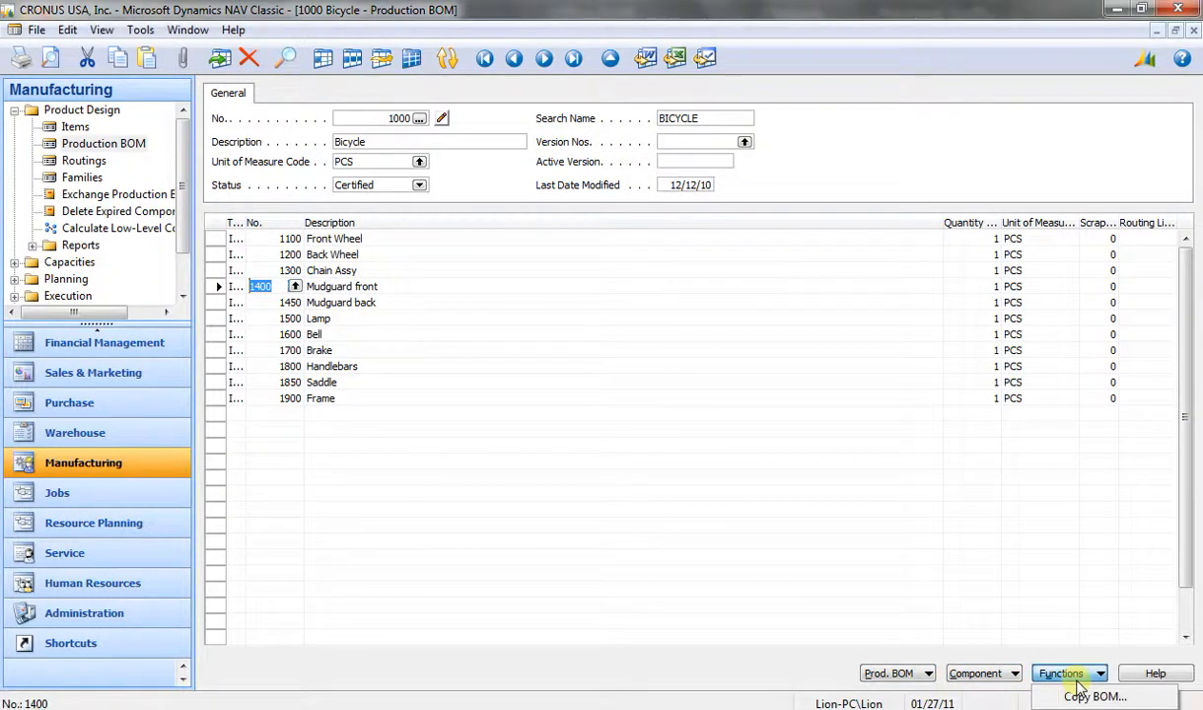
left_click(1004, 680)
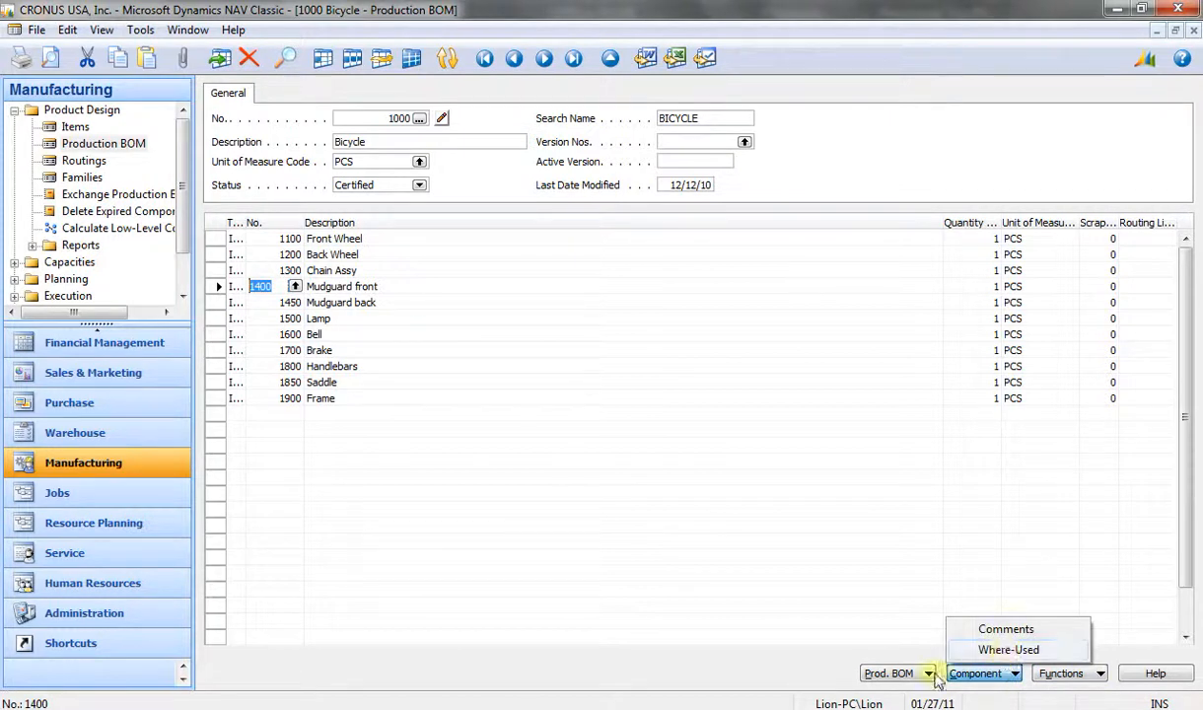
left_click(899, 677)
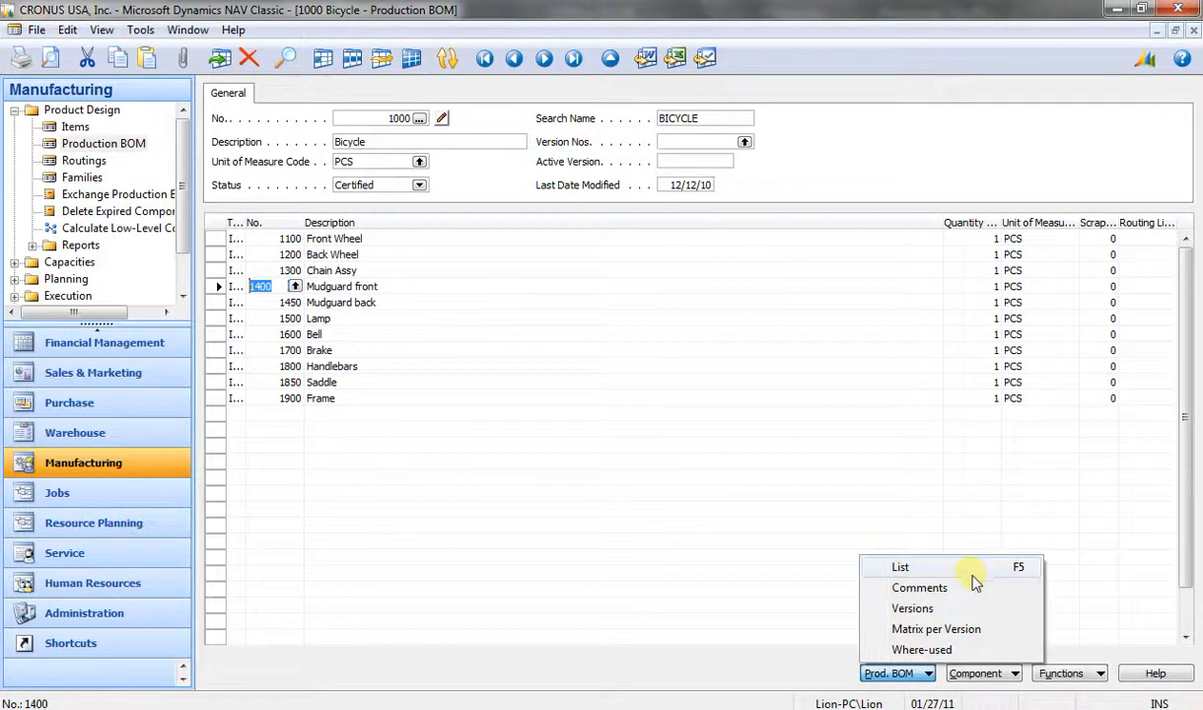
left_click(753, 683)
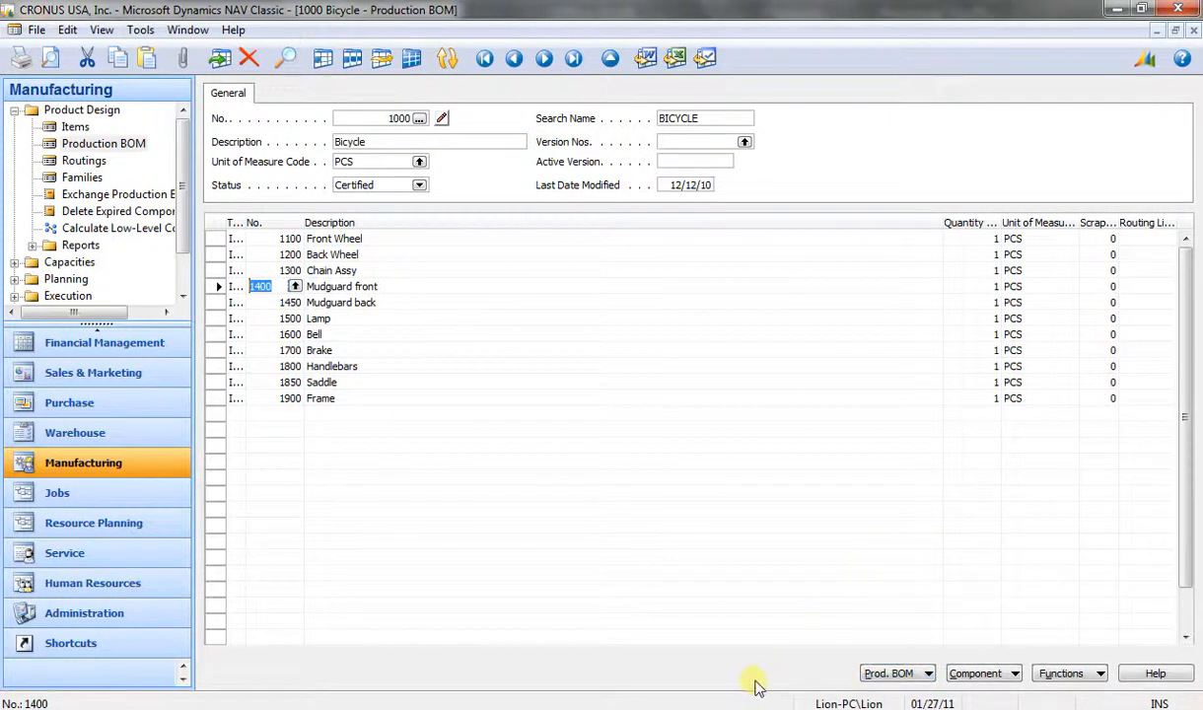
left_click(1062, 677)
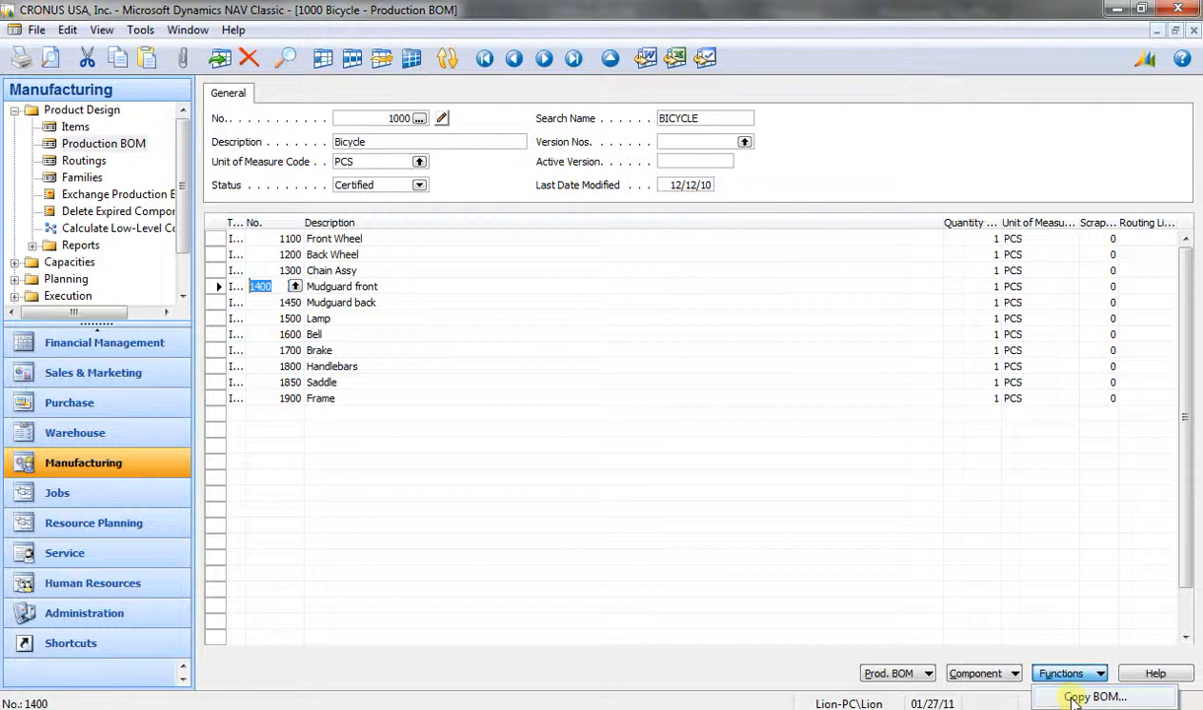
- Create a new production BOM numbered from the PRODBOM number series
left_click(377, 118)
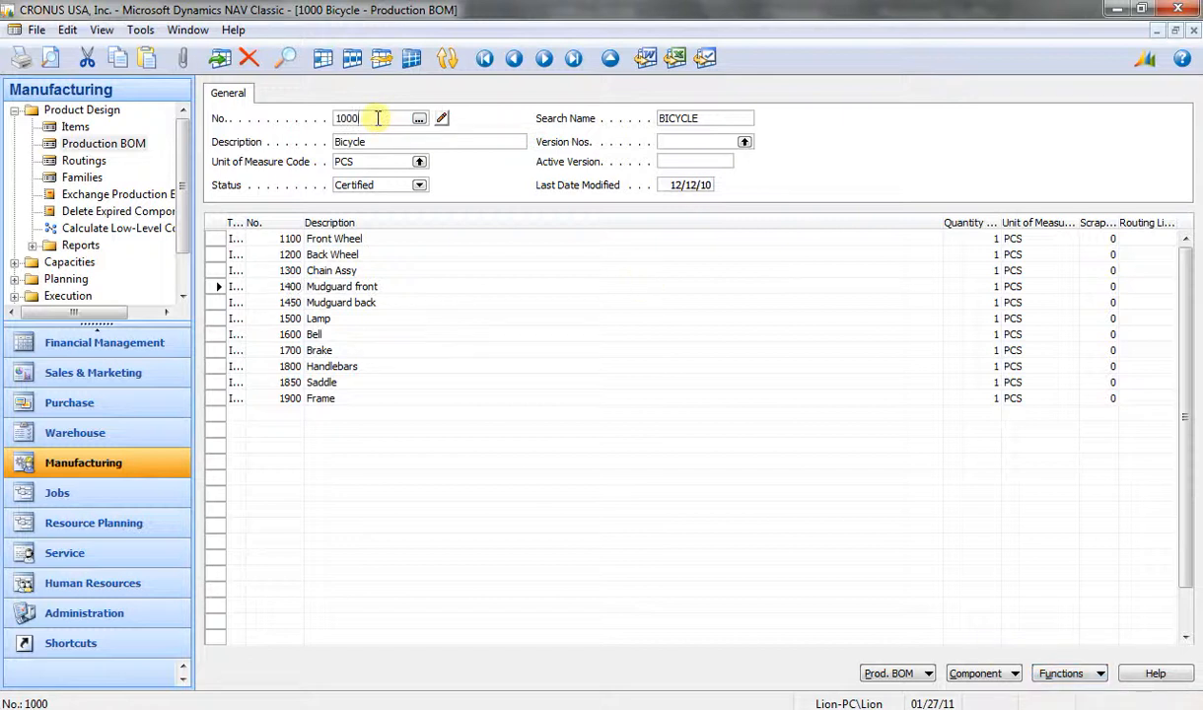
key("F3")
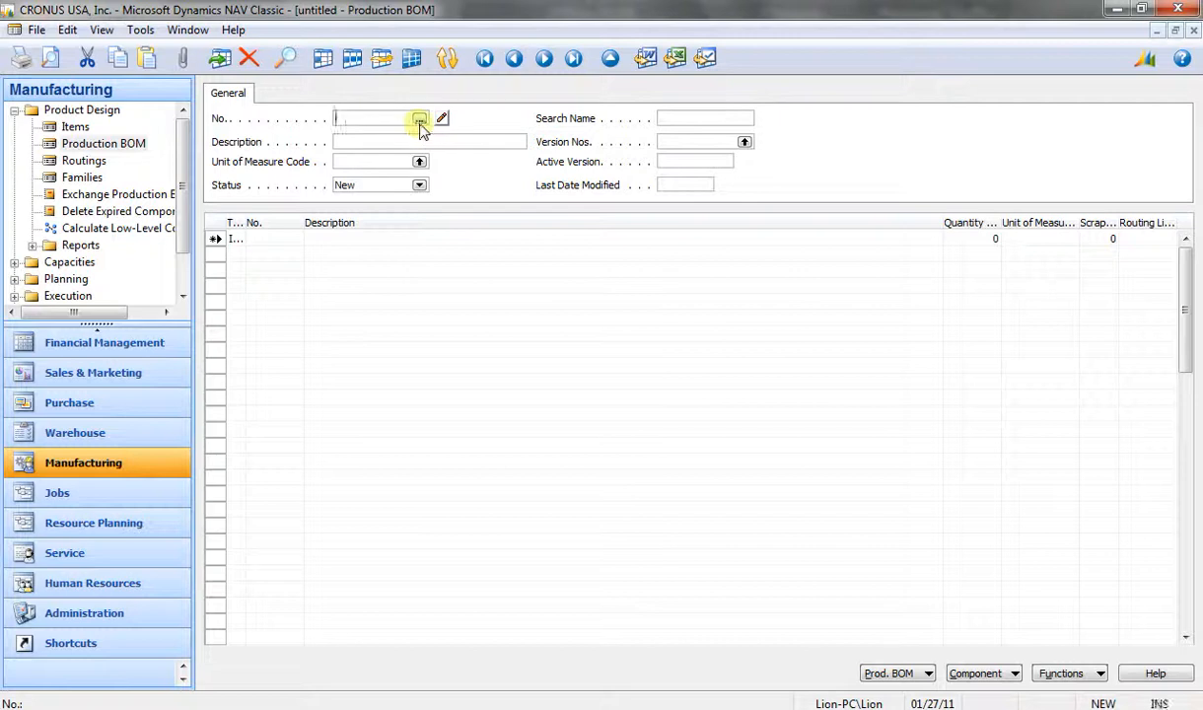
left_click(420, 119)
double_click(269, 110)
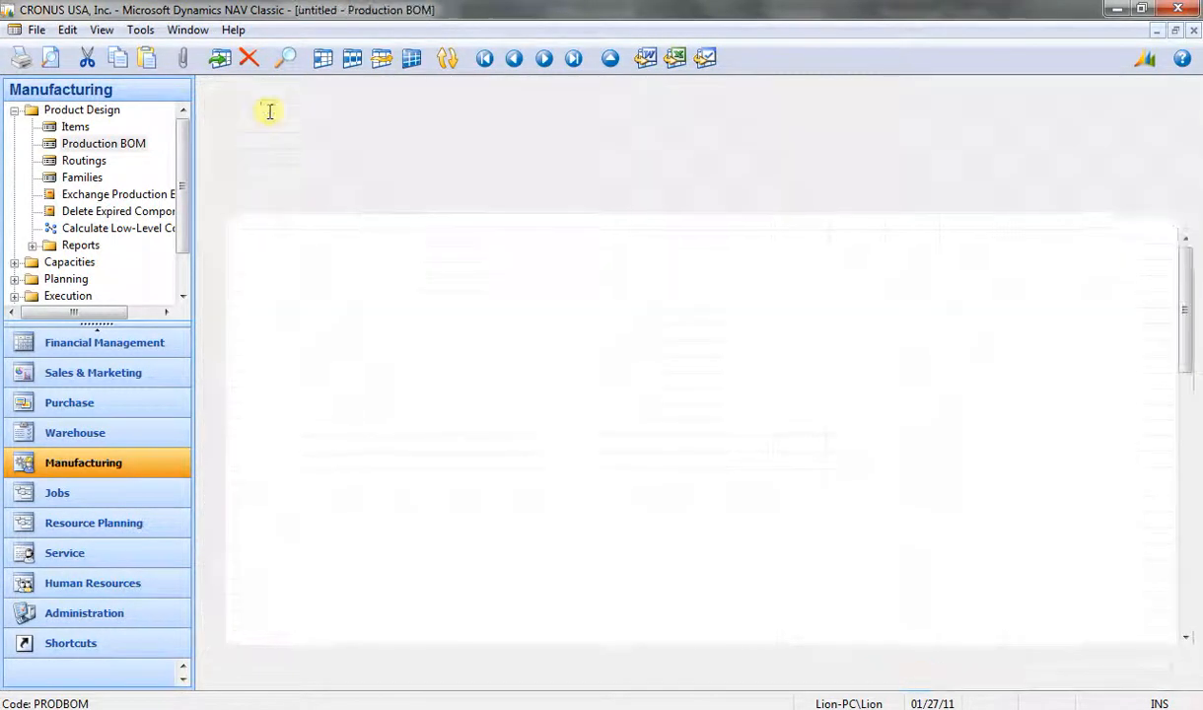
- Describe the new BOM as "Copied Production BOM" and set its unit of measure code to PCS
left_click(382, 141)
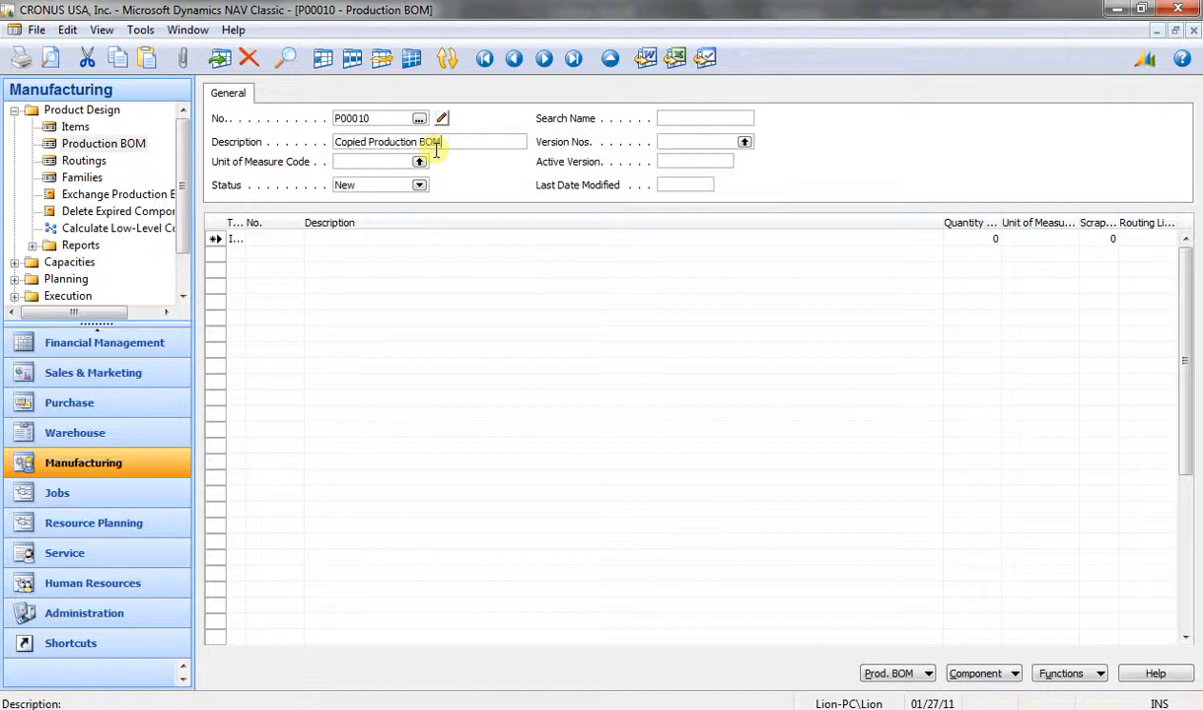
key("Return")
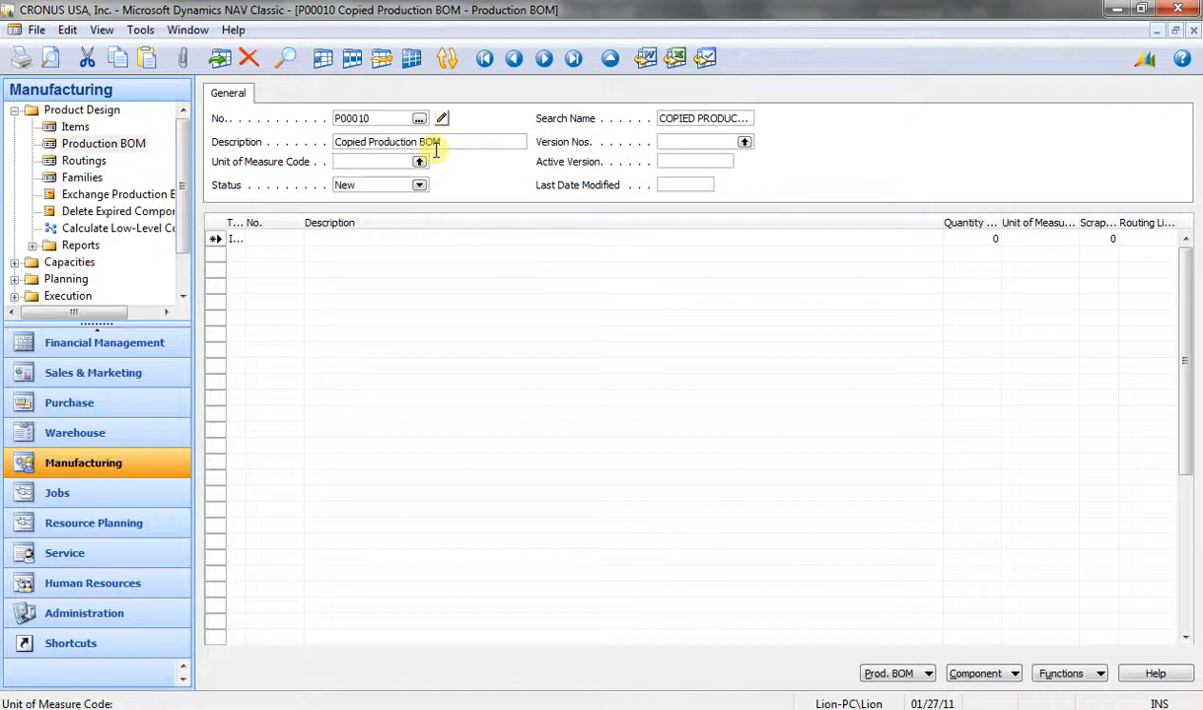
key("F6")
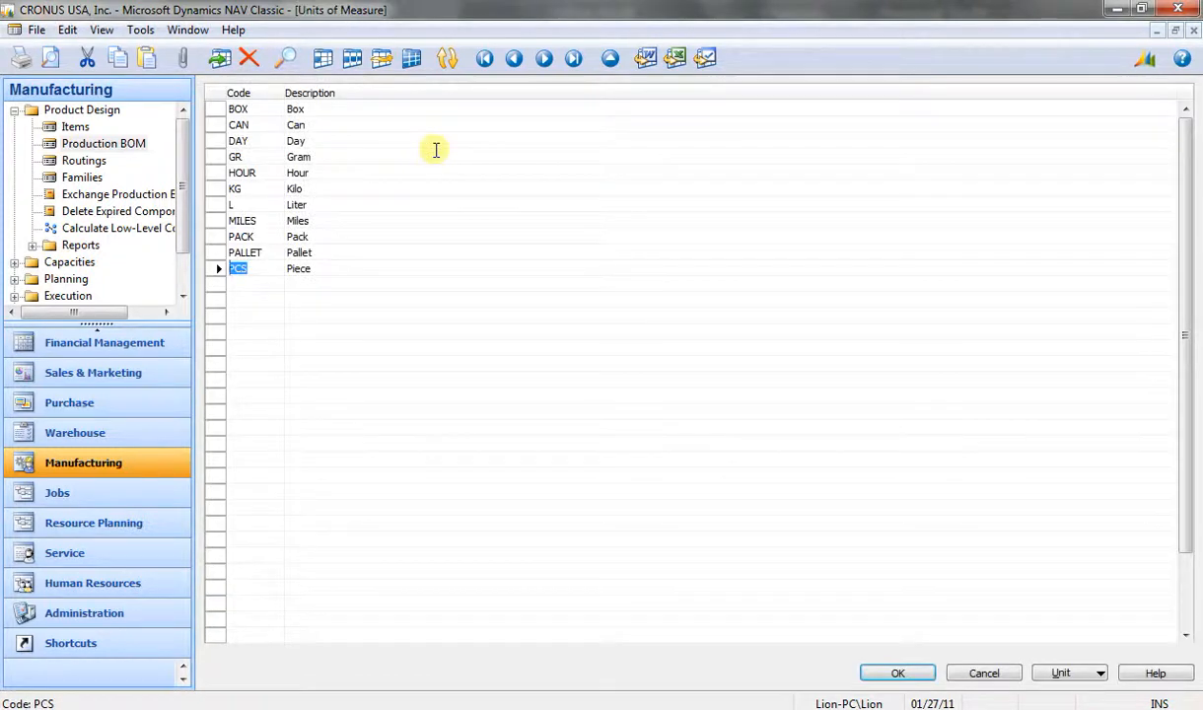
key("Return")
key("Return")
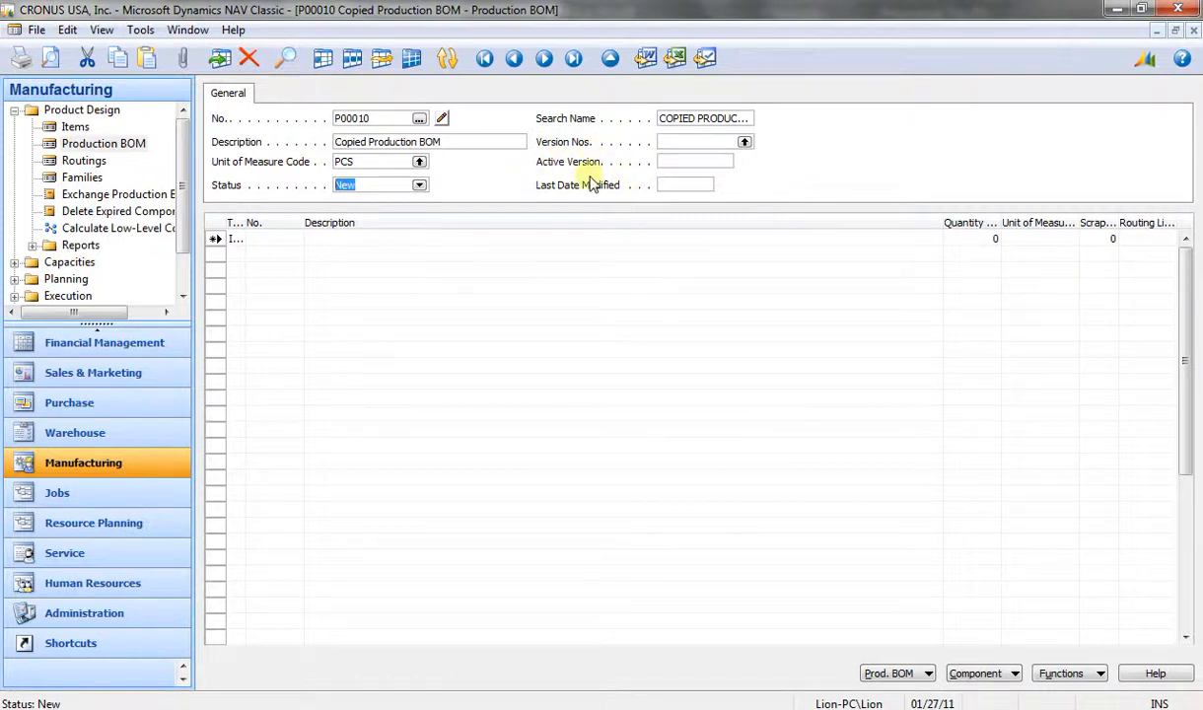
- Try to copy the component lines of production BOM 1250 Hub into the new BOM
left_click(1063, 674)
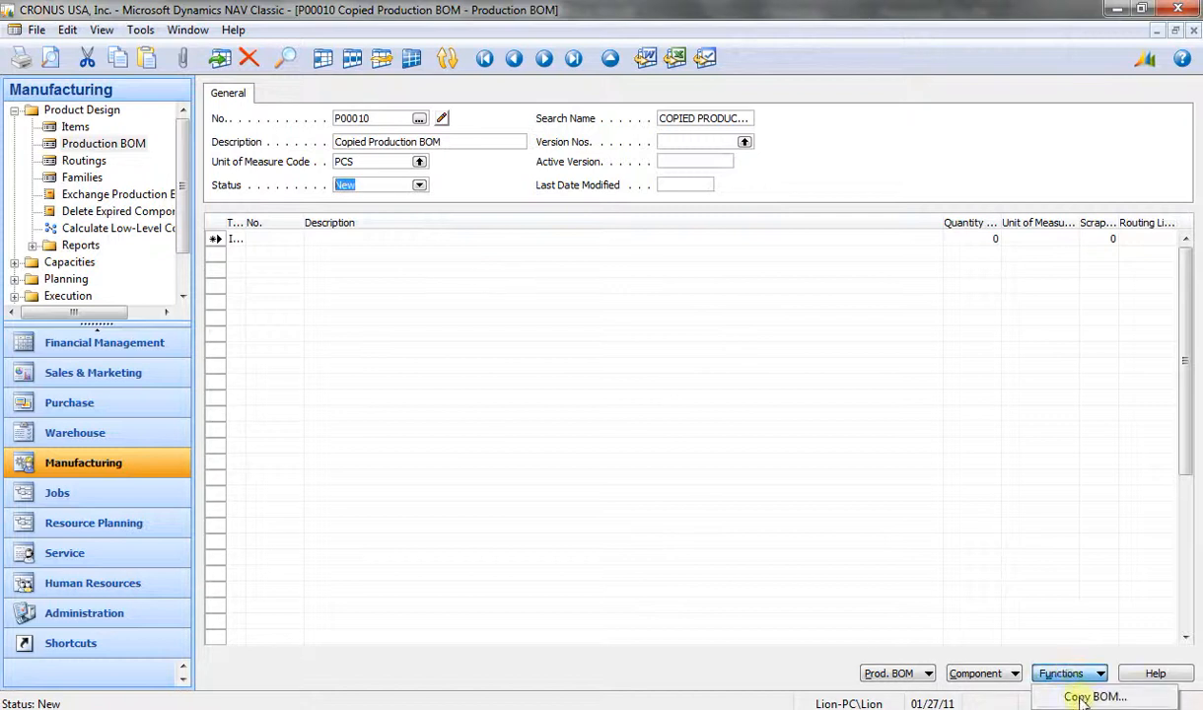
left_click(1085, 690)
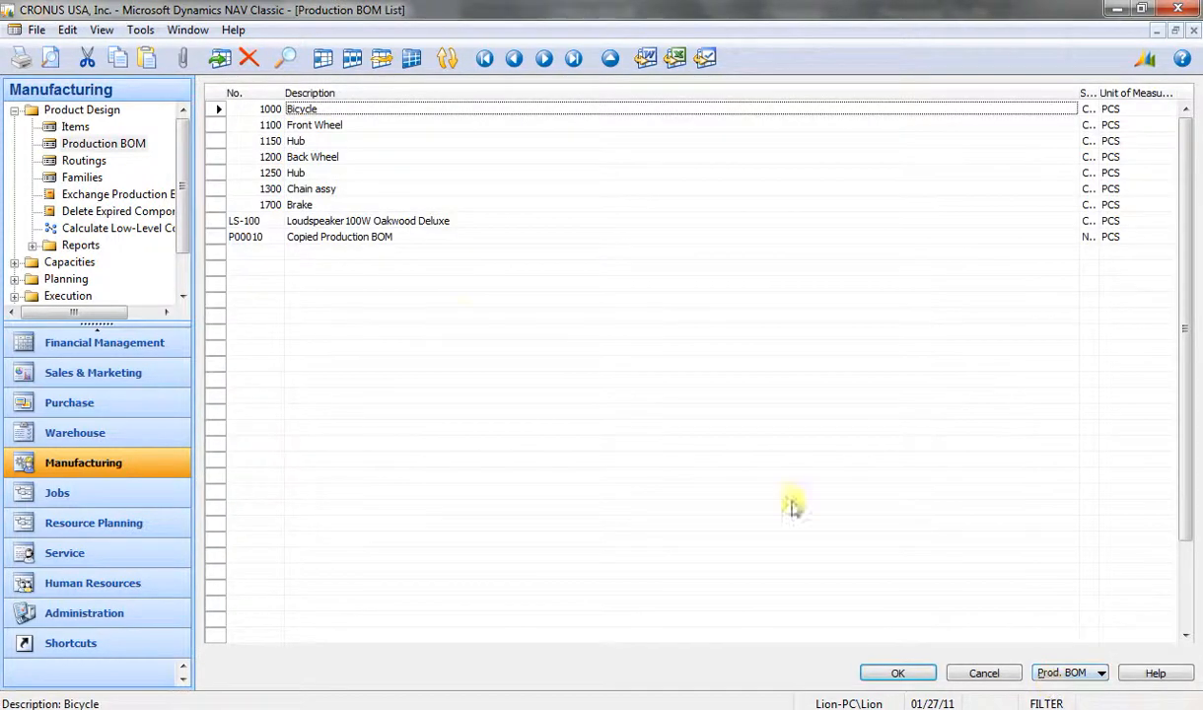
double_click(321, 172)
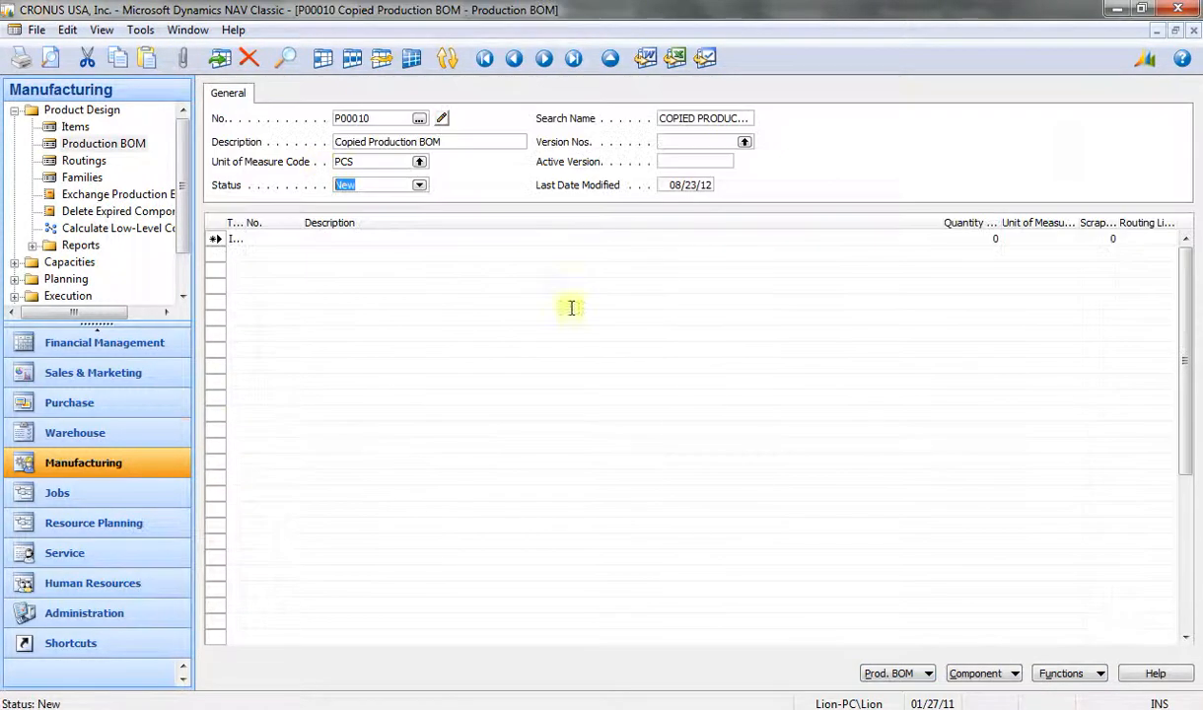
- Copy the component lines of production BOM 1000 Bicycle into the new BOM
left_click(1071, 675)
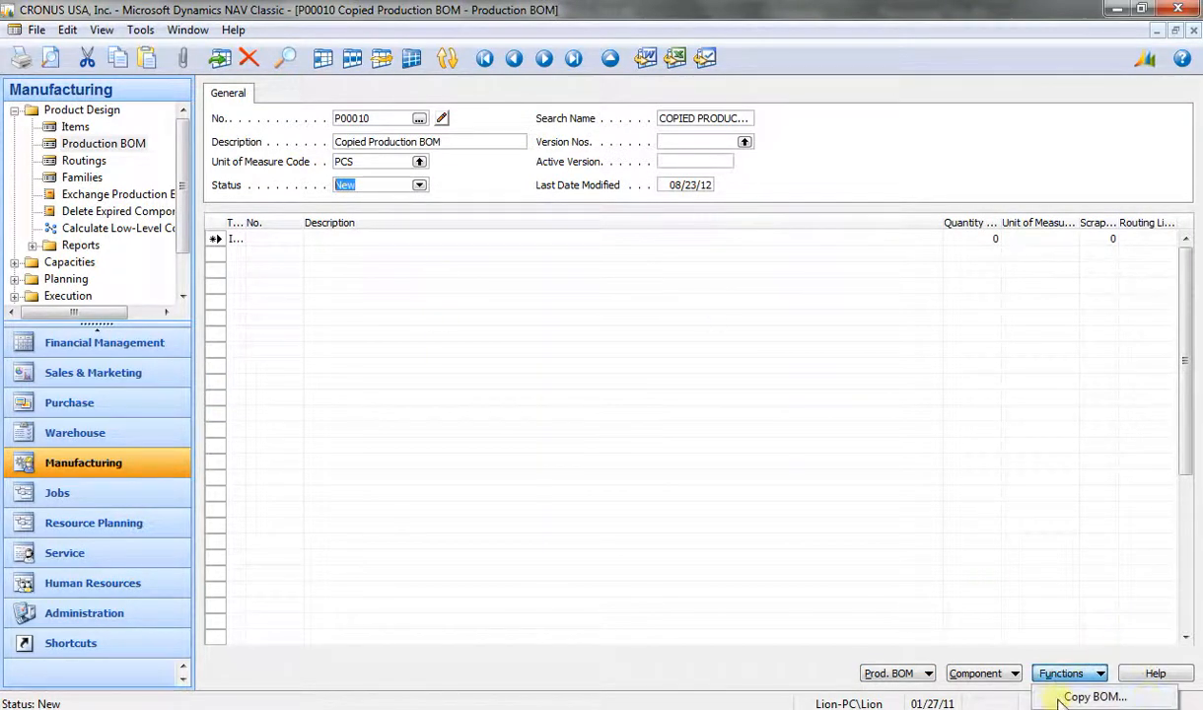
left_click(1091, 695)
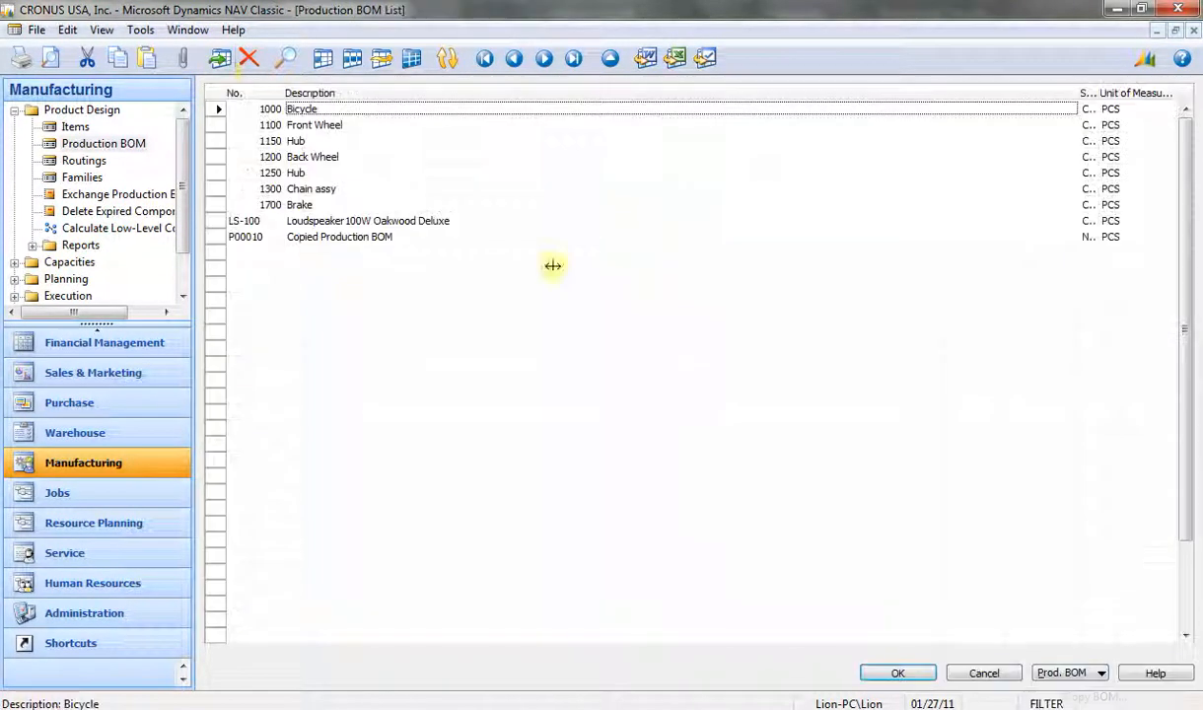
double_click(294, 112)
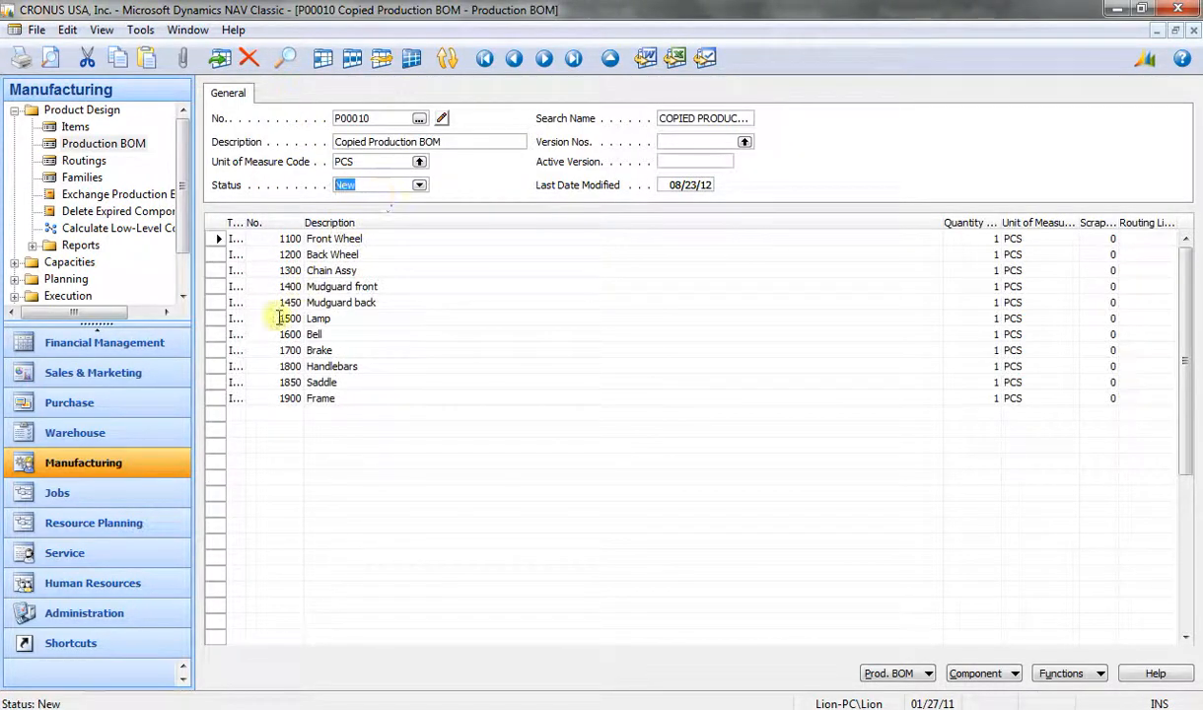
- Widen the Scrap % column in the component lines so its full heading can be read
left_click(381, 238)
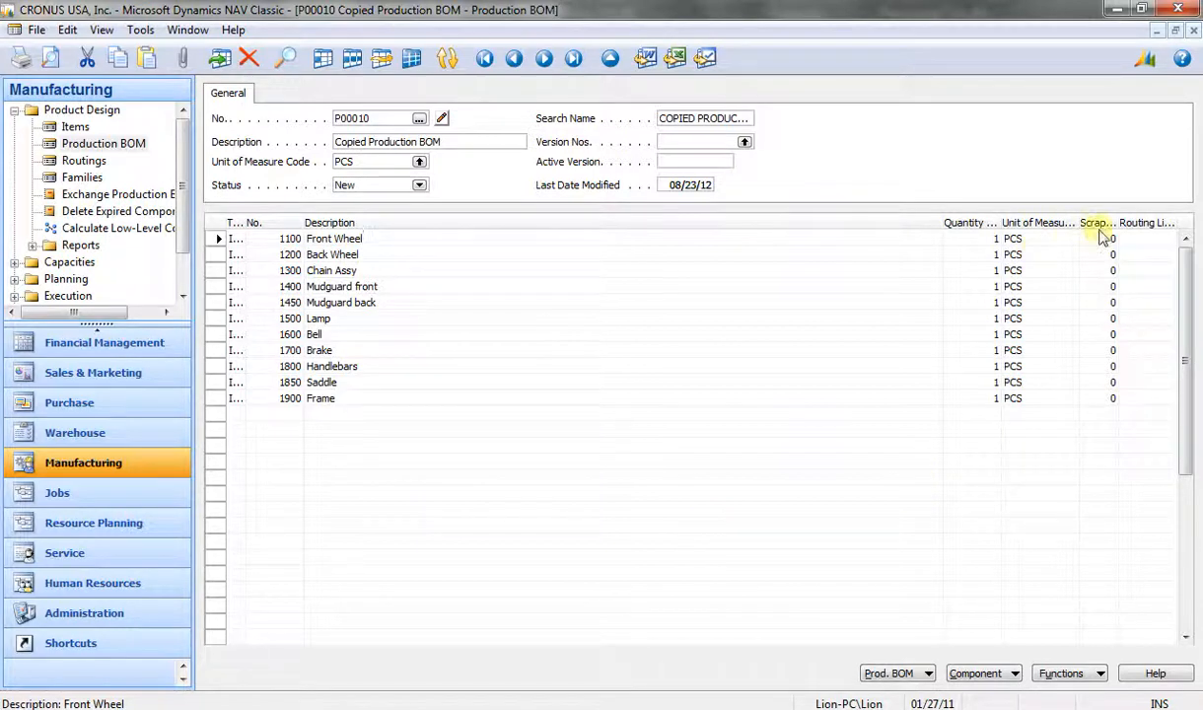
left_click_drag(1119, 224, 1133, 225)
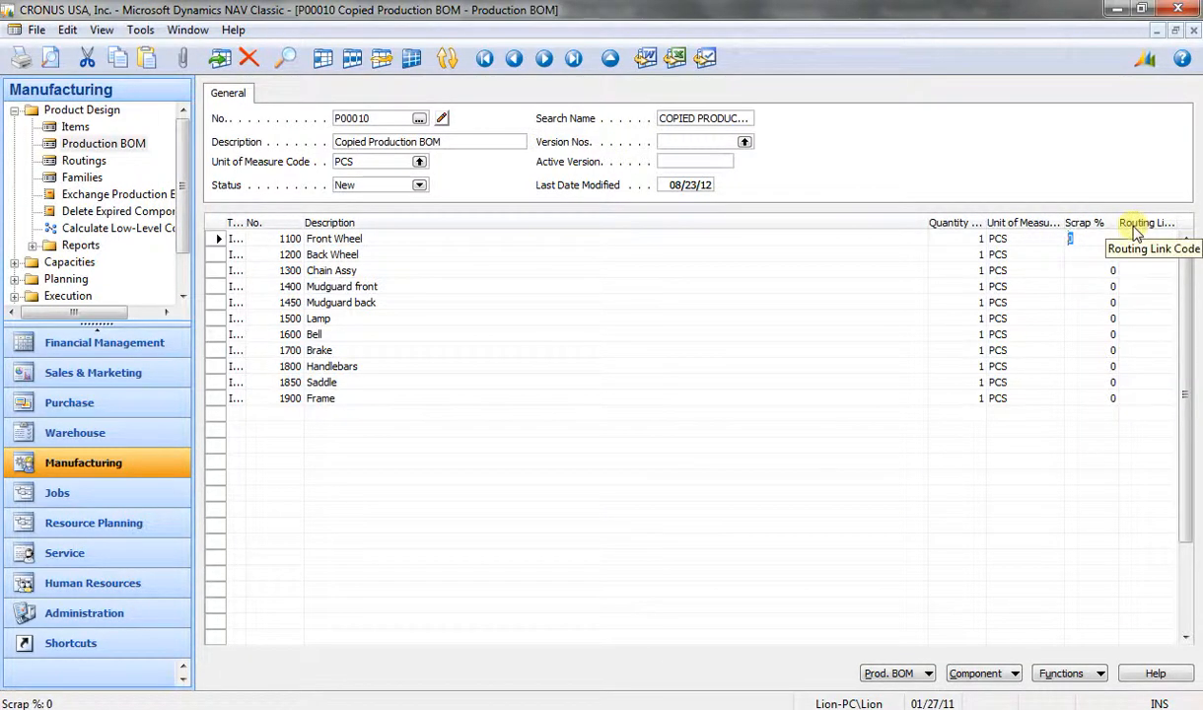
left_click(1073, 675)
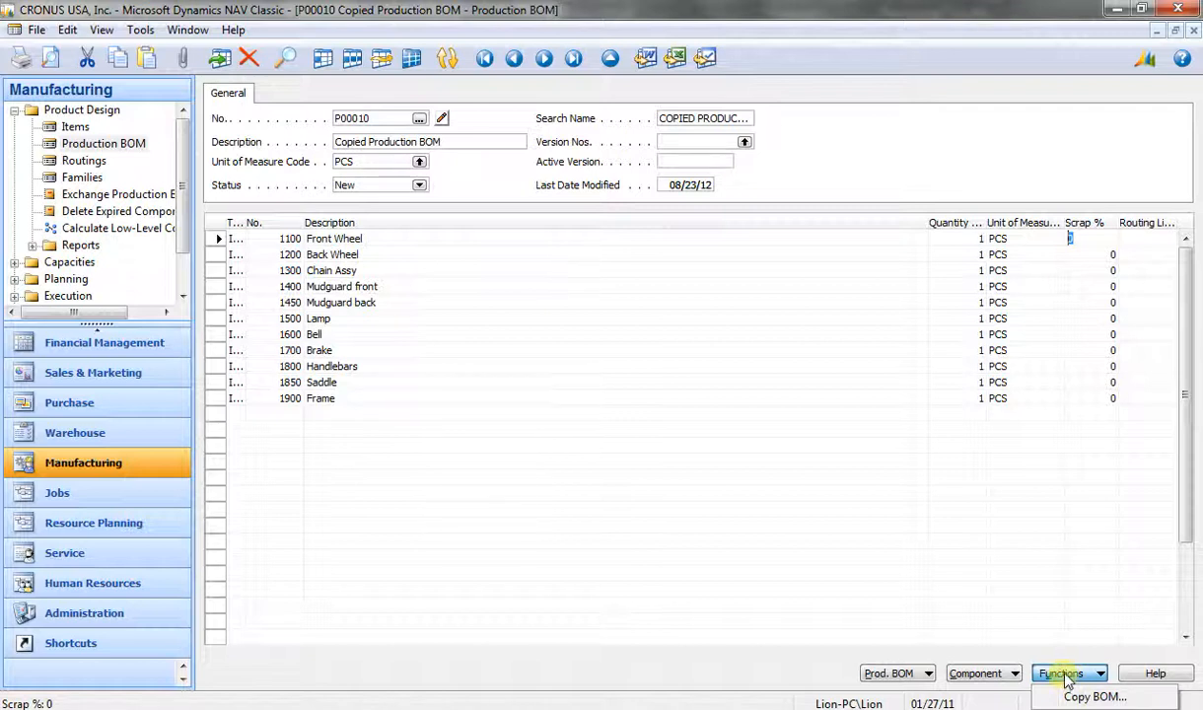
left_click(1057, 677)
left_click(1014, 675)
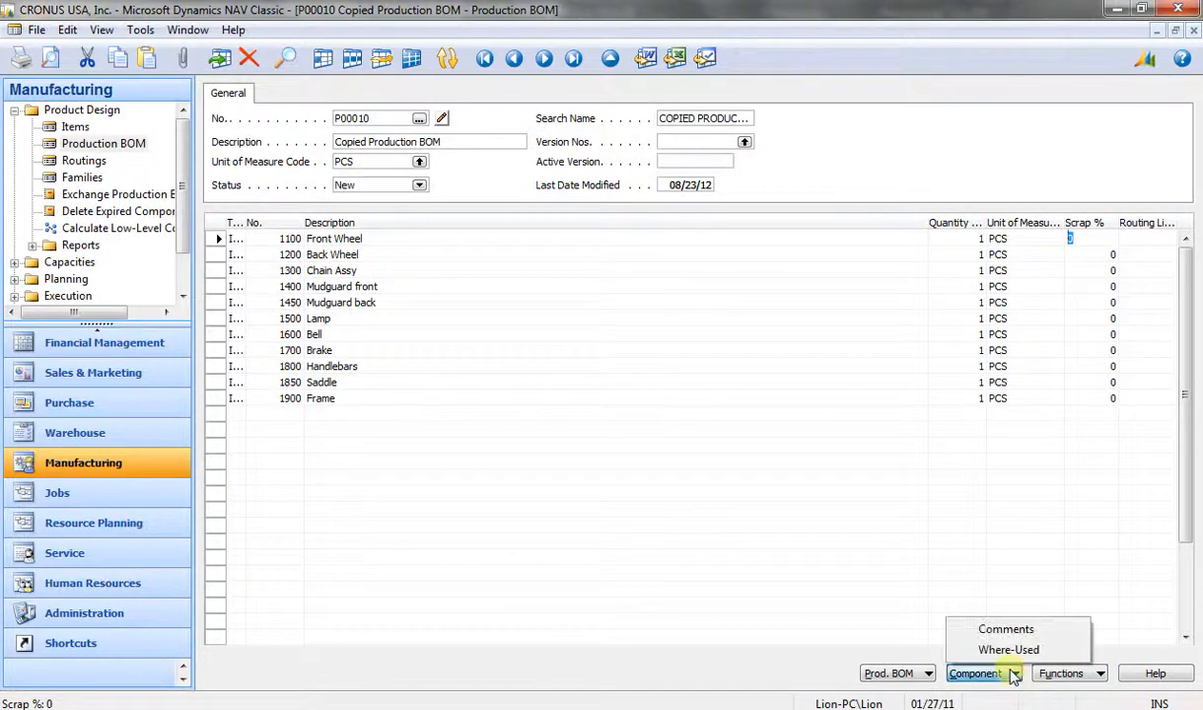
left_click(999, 676)
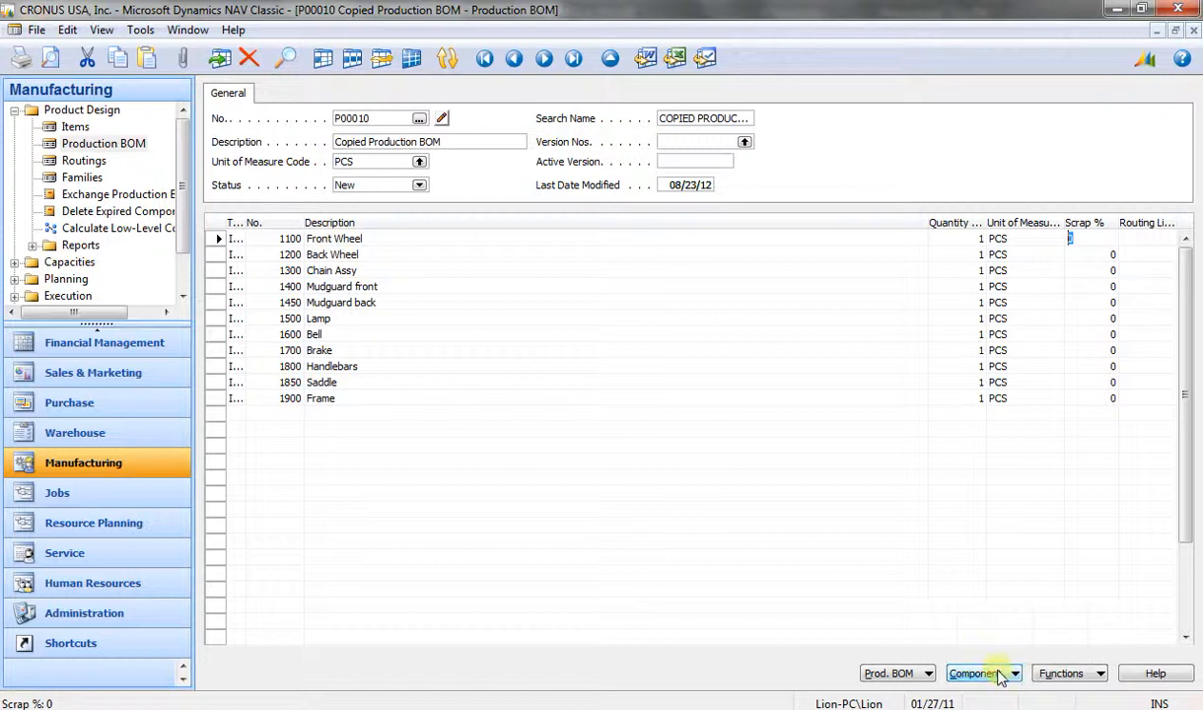
left_click(1000, 679)
left_click(1002, 678)
left_click(1002, 680)
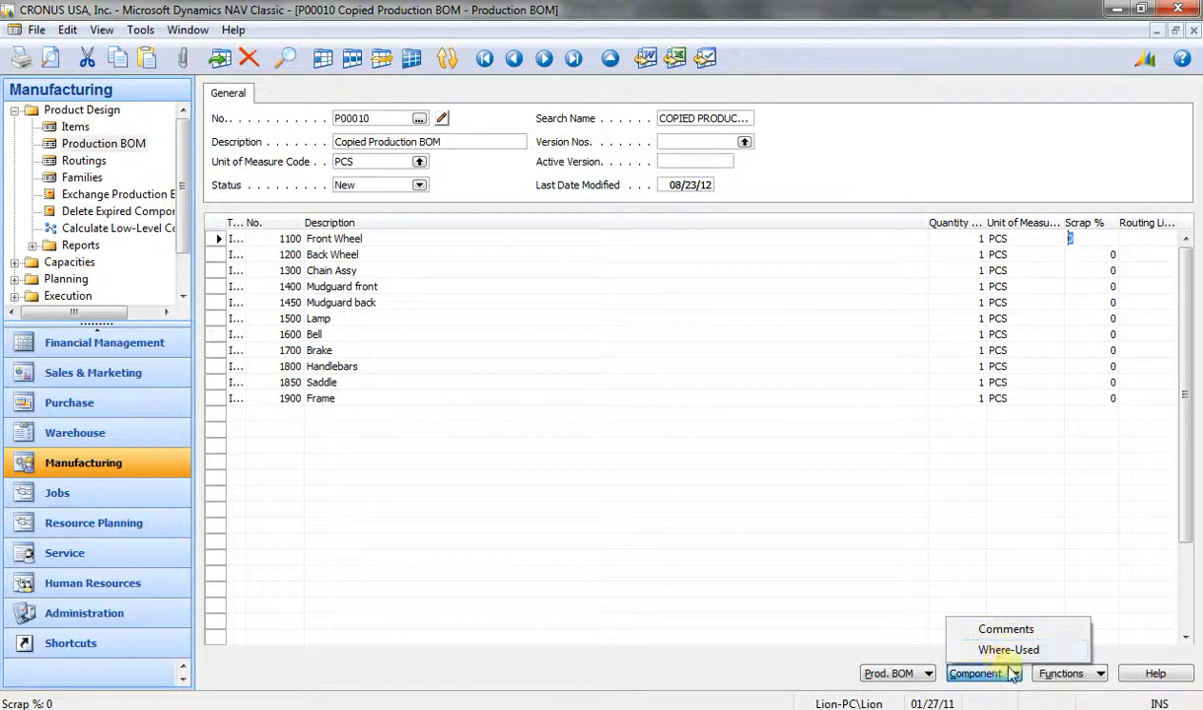
left_click(1006, 673)
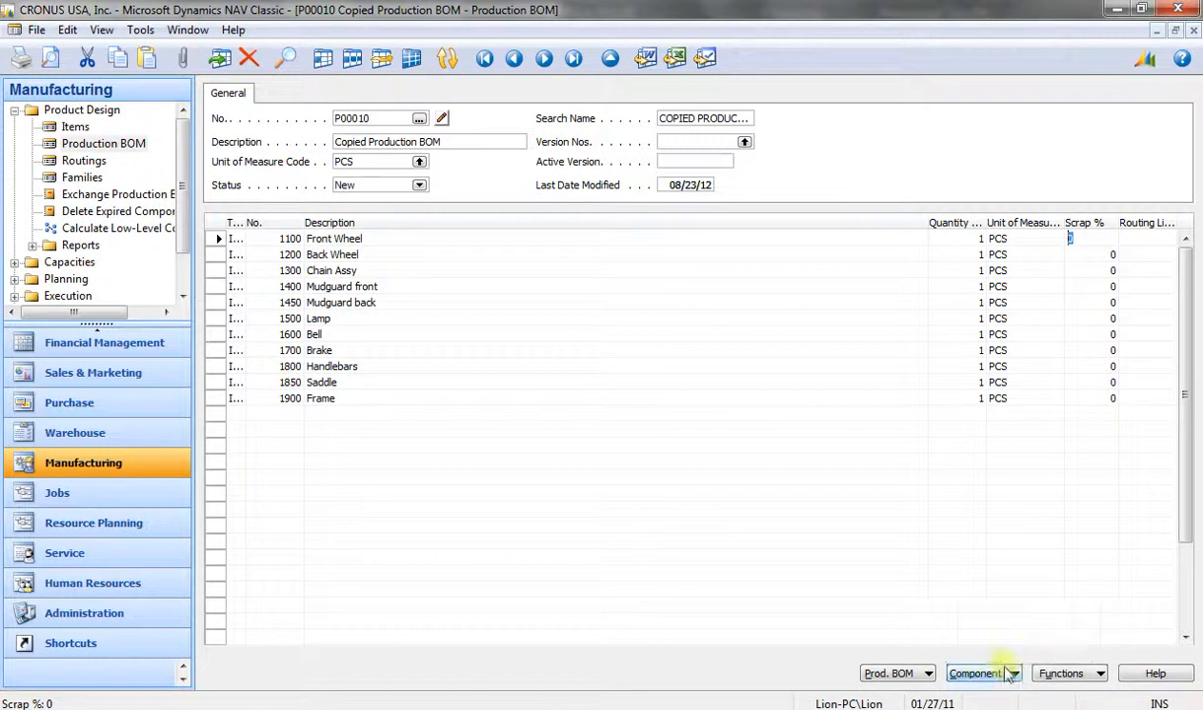
- Check the where-used list of the Front Wheel component, looking at each listed item, and return to the BOM
left_click(350, 239)
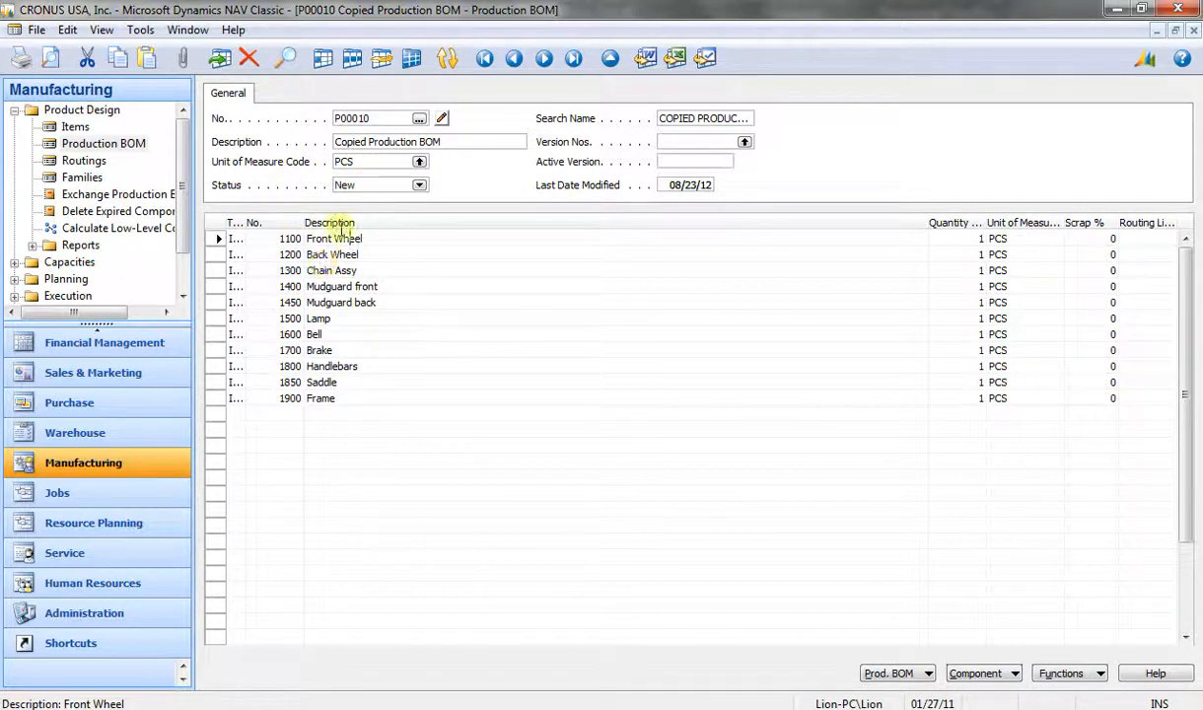
left_click(953, 670)
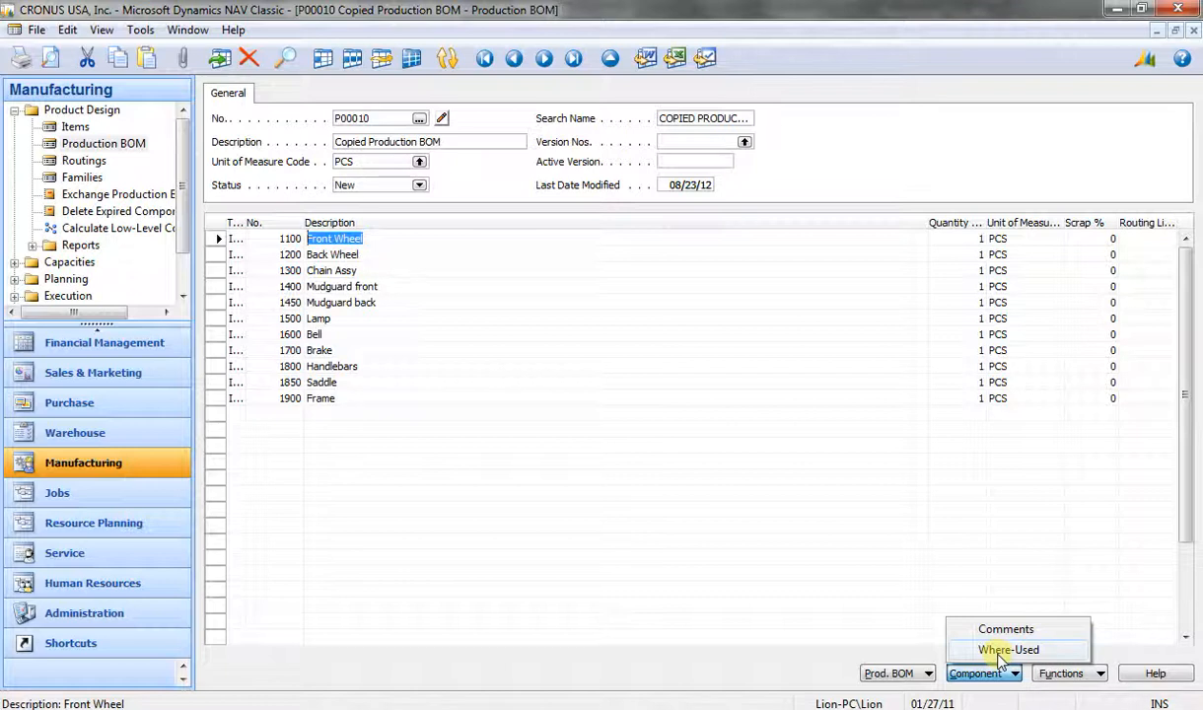
left_click(1001, 653)
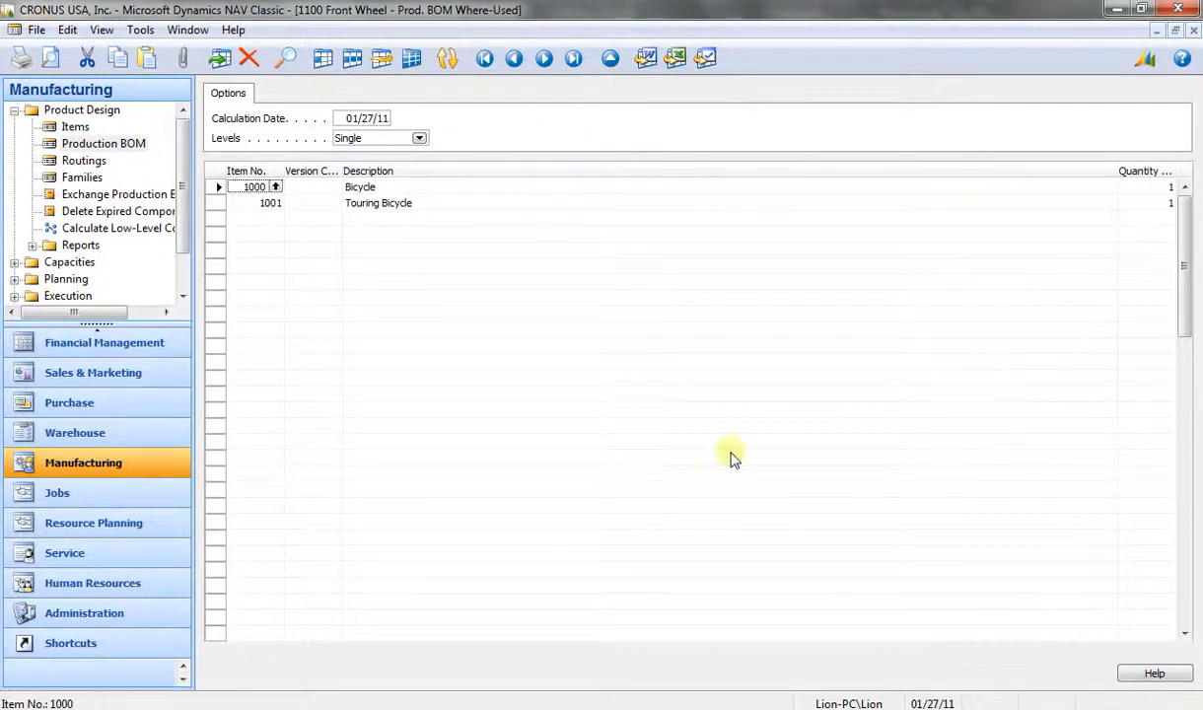
left_click(355, 186)
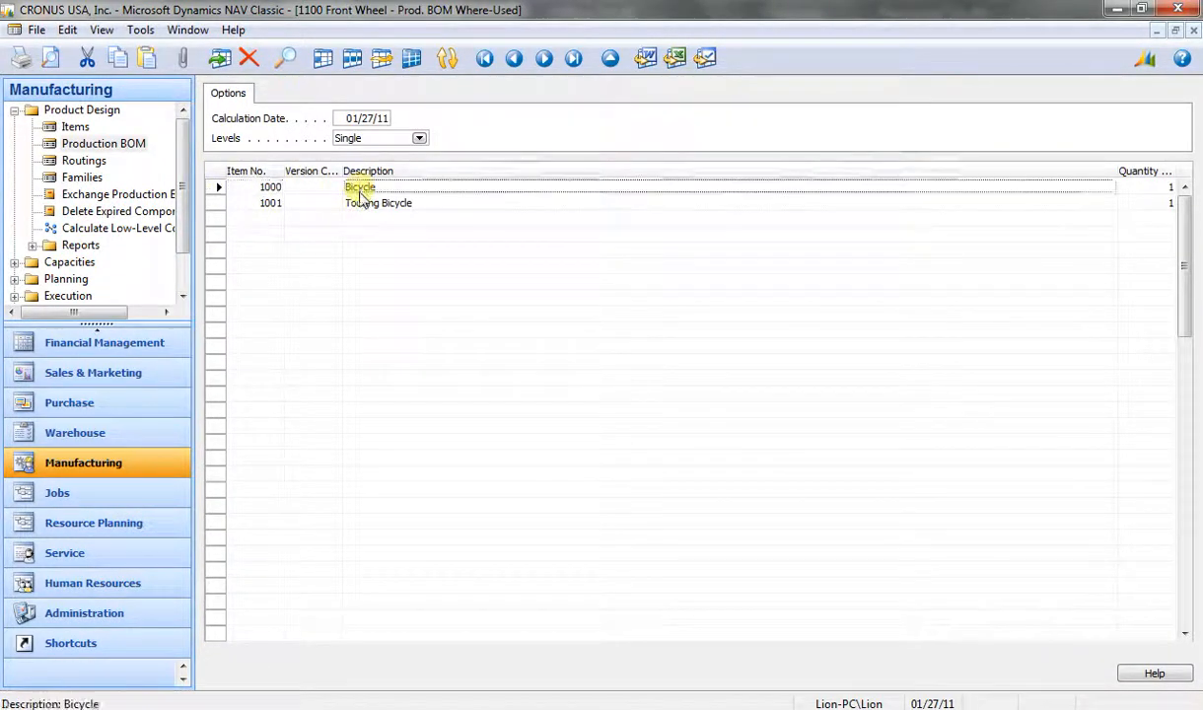
left_click(365, 210)
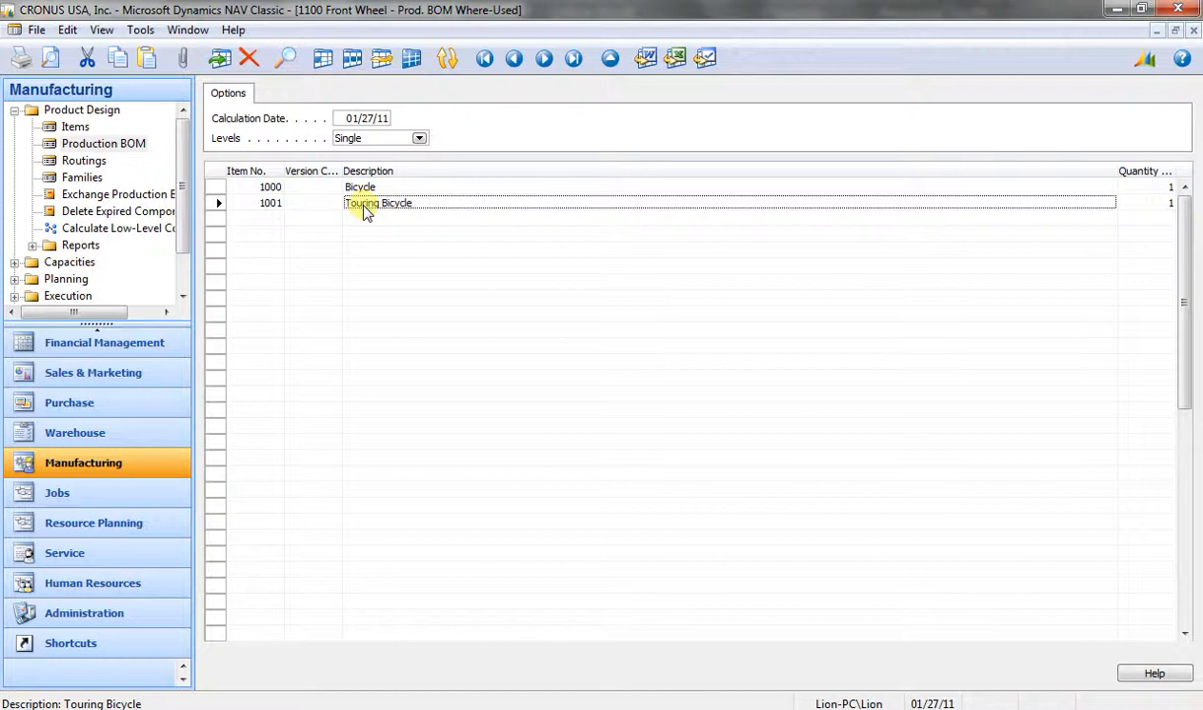
key("Escape")
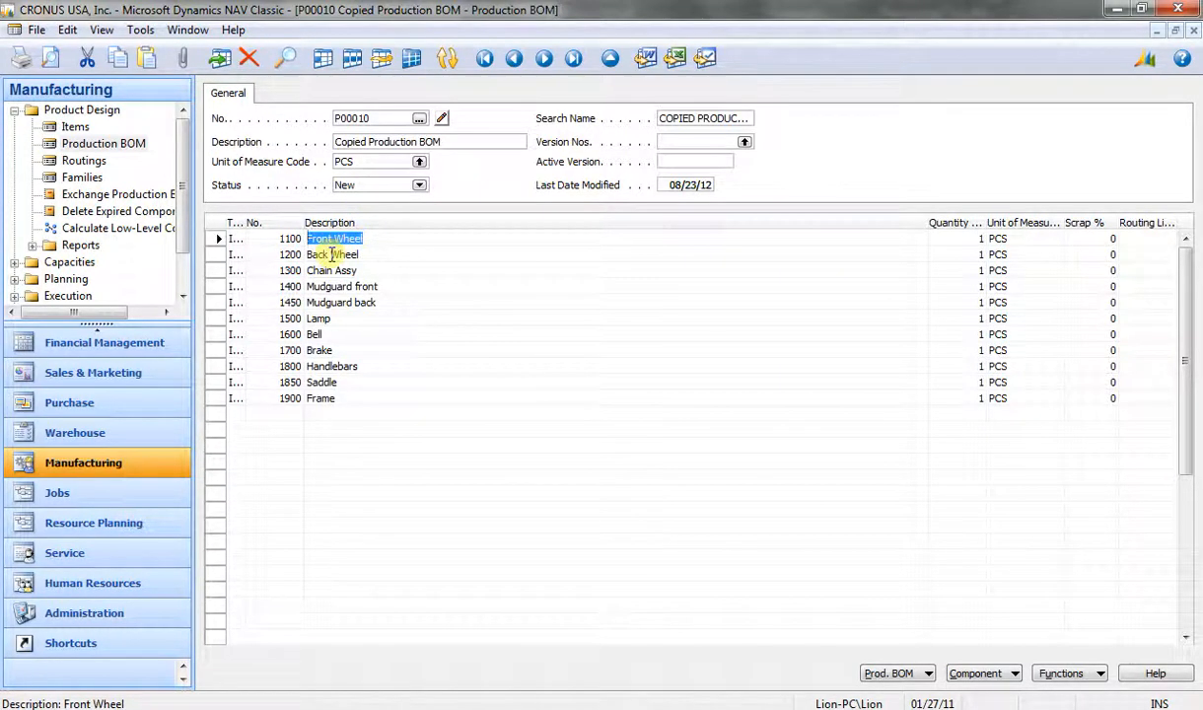
- Set the status of the copied production BOM to Certified
left_click(419, 185)
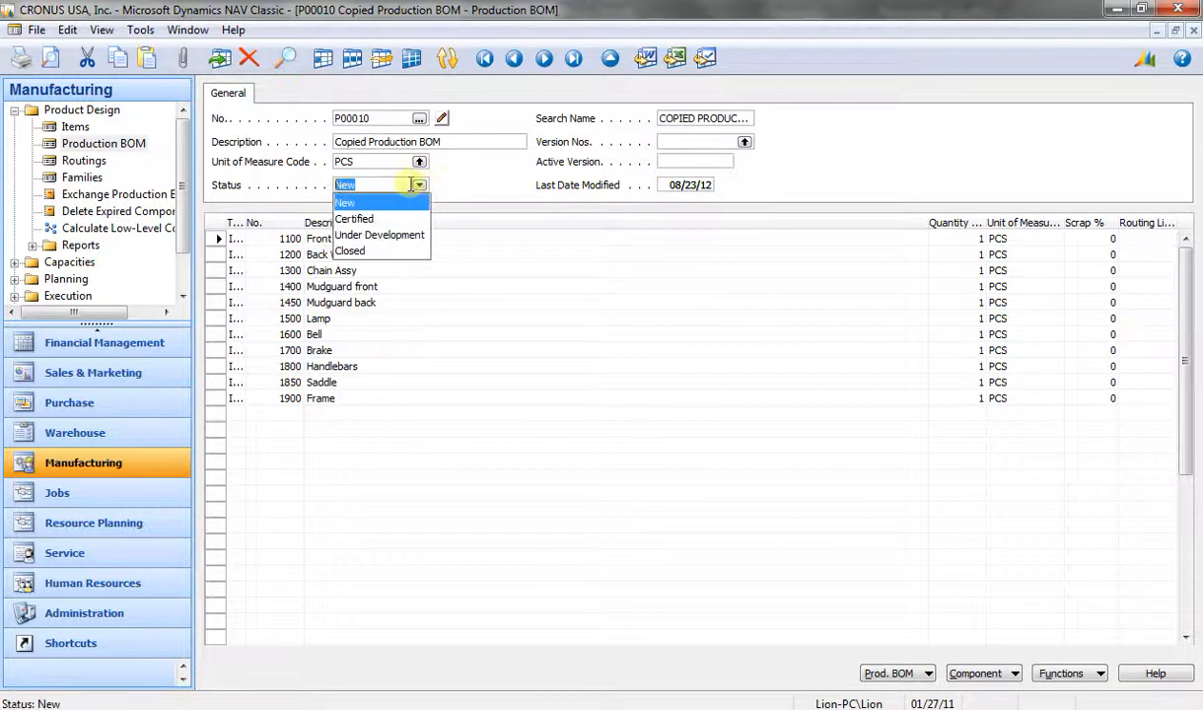
left_click(367, 218)
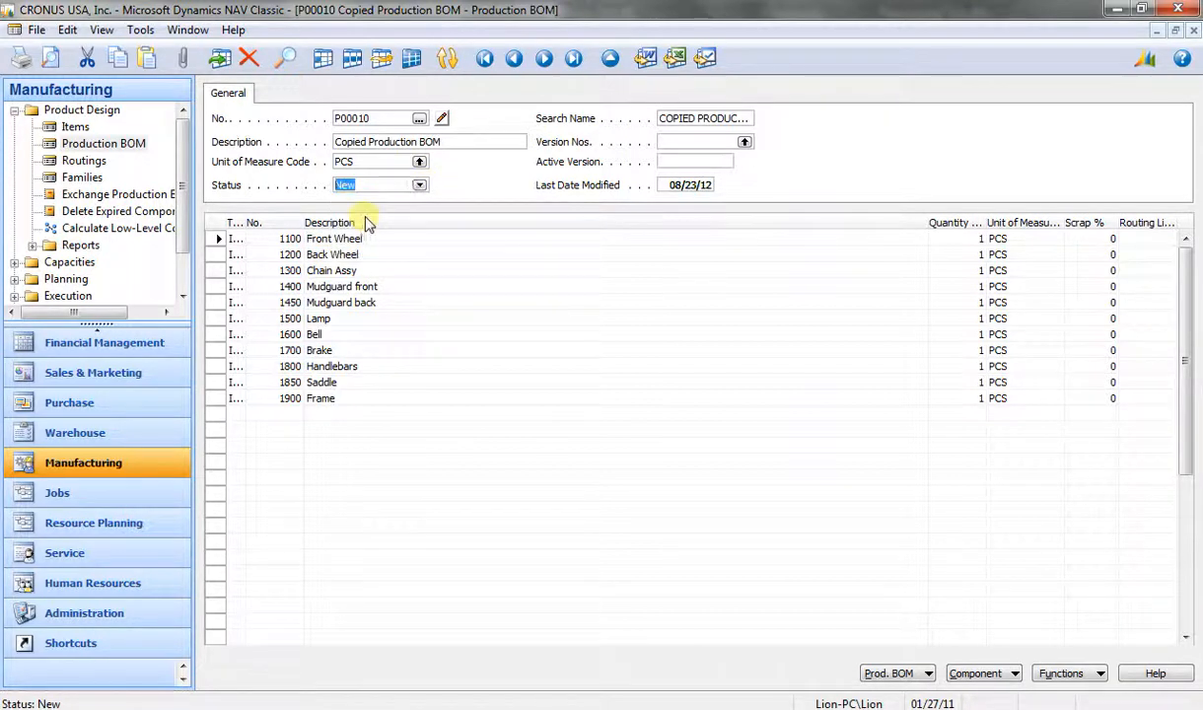
left_click(378, 164)
- Check the comment sheet of the Front Wheel component and return to the production BOM
left_click(977, 674)
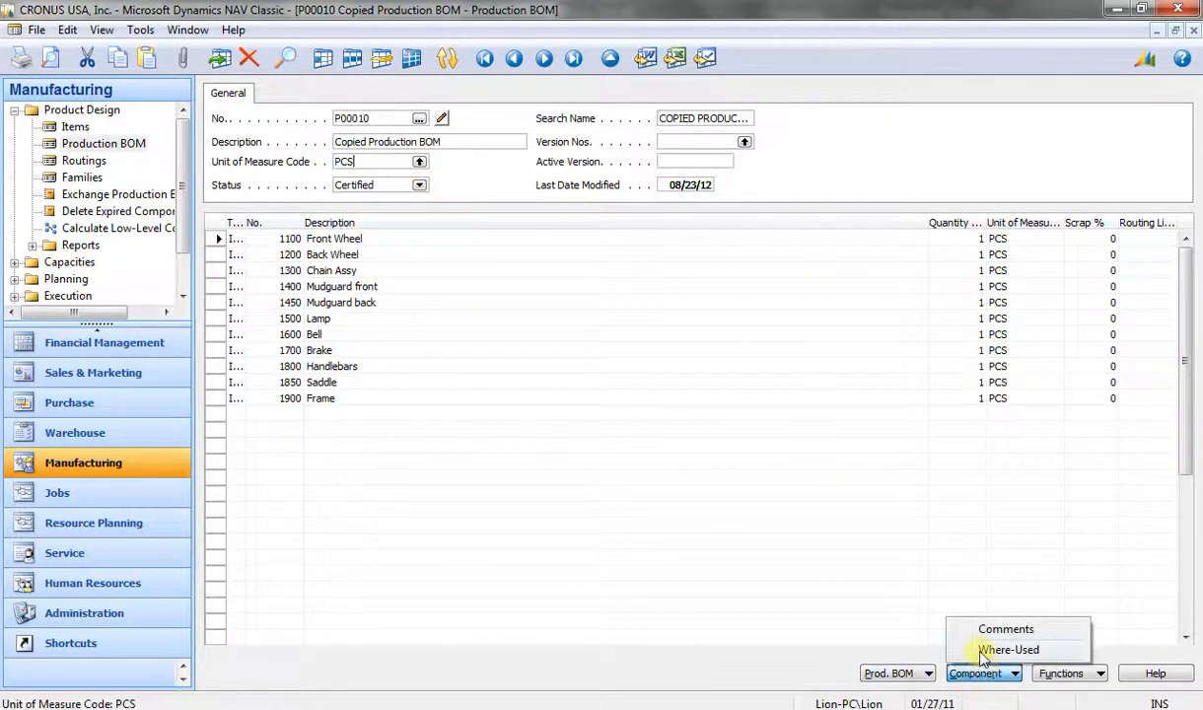
left_click(357, 239)
left_click(976, 673)
left_click(990, 627)
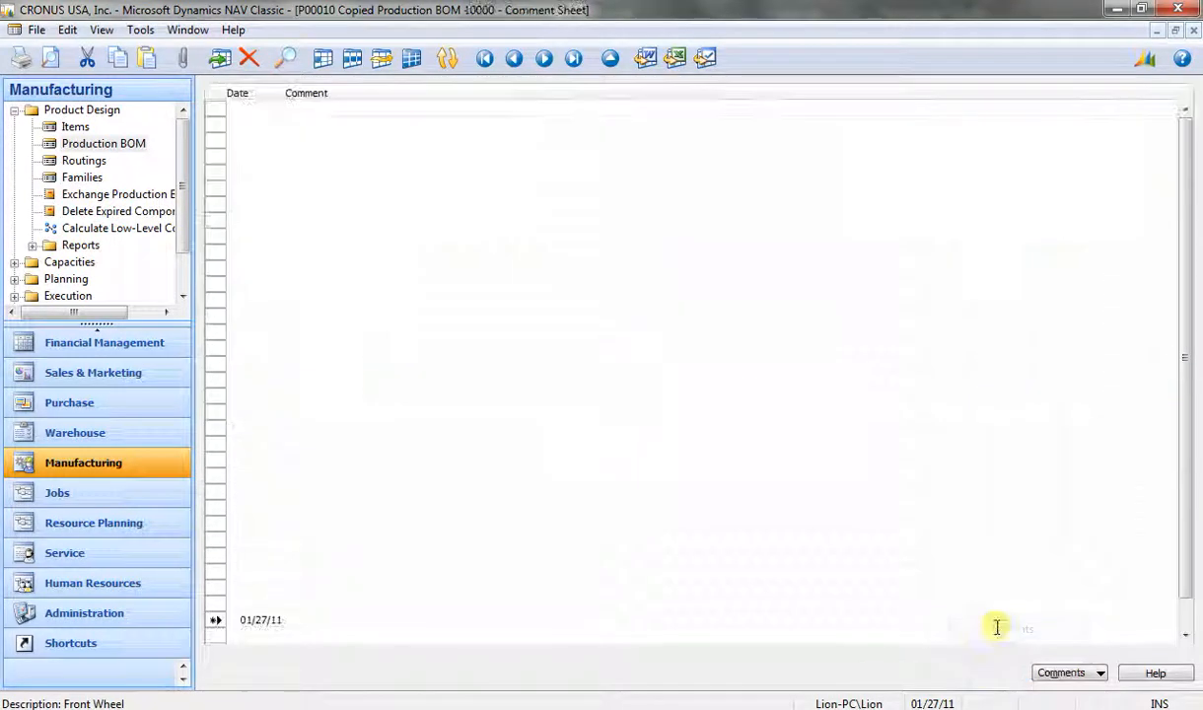
key("Escape")
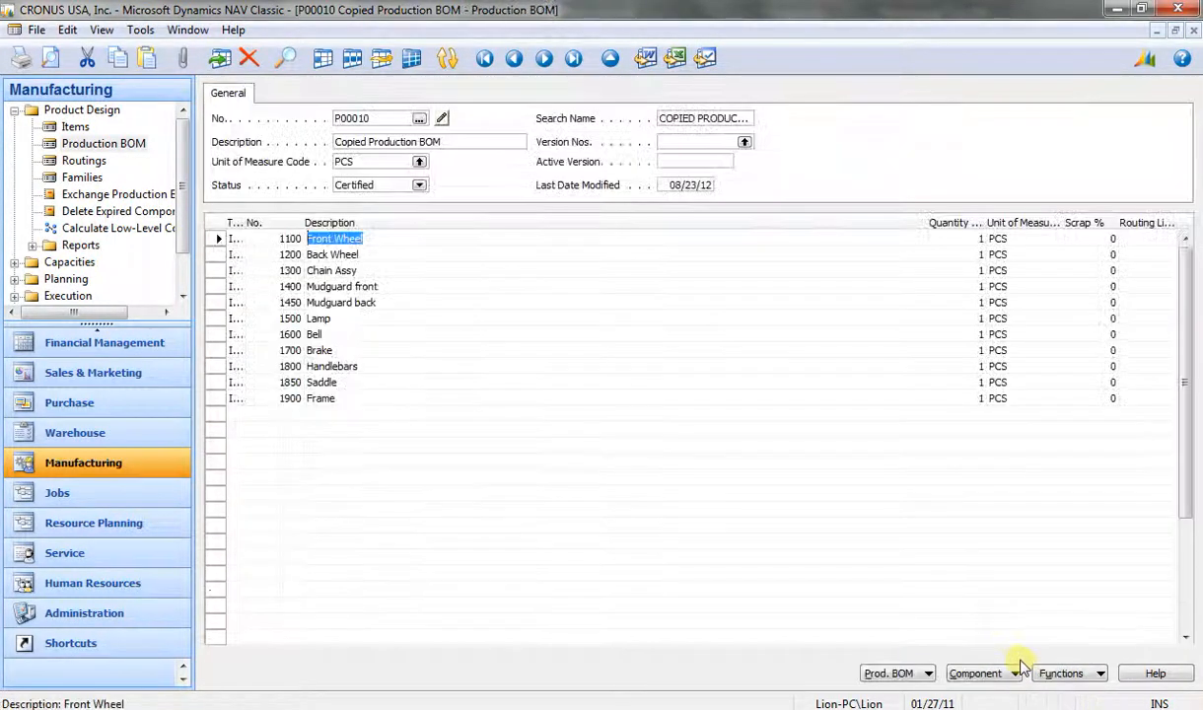
- Check which items the Front Wheel component is used in and return to the BOM header
left_click(978, 675)
left_click(990, 648)
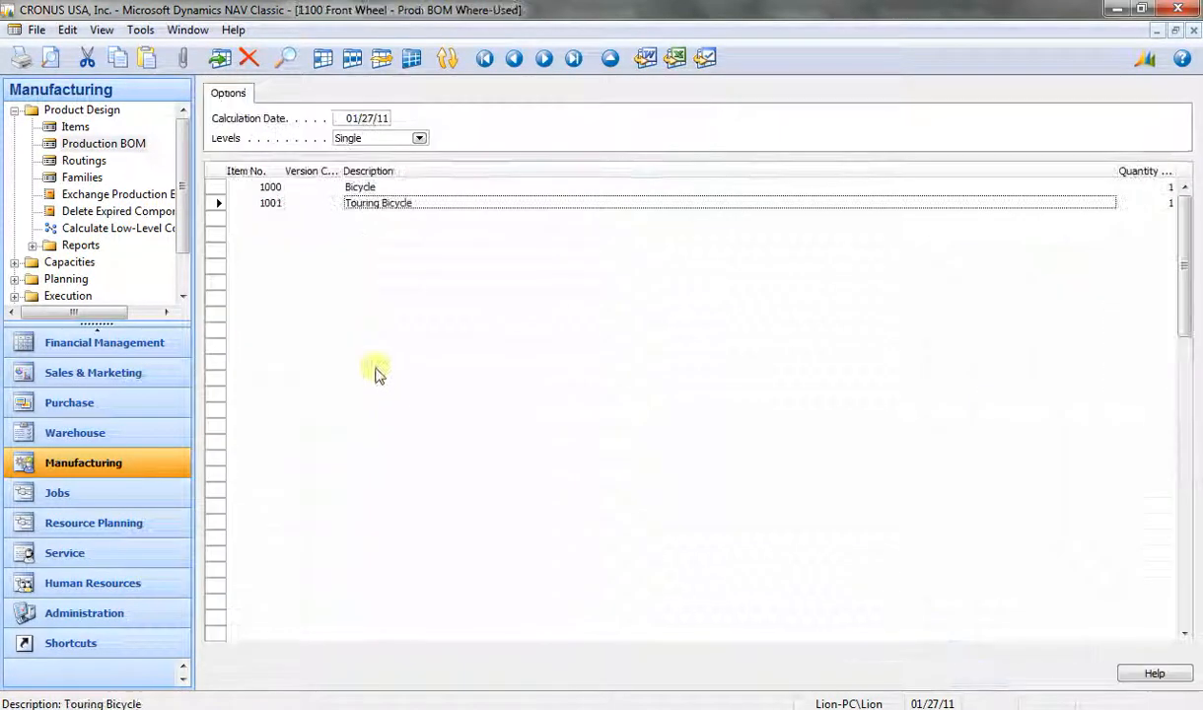
key("Escape")
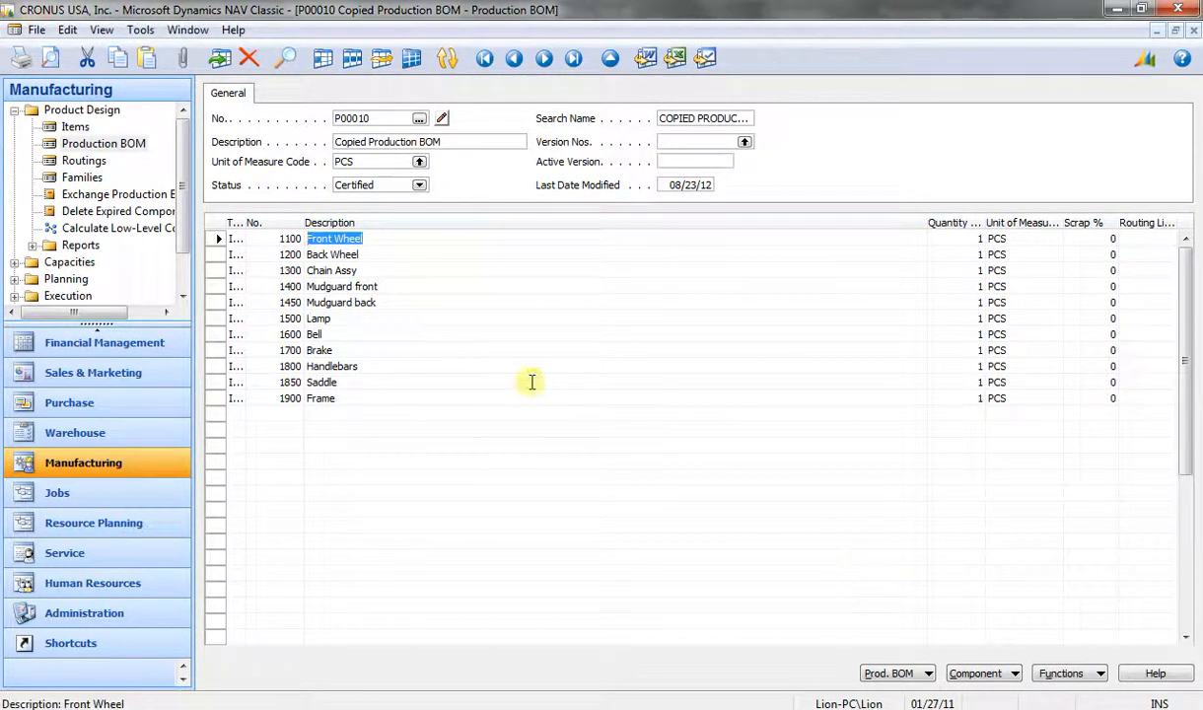
left_click(387, 117)
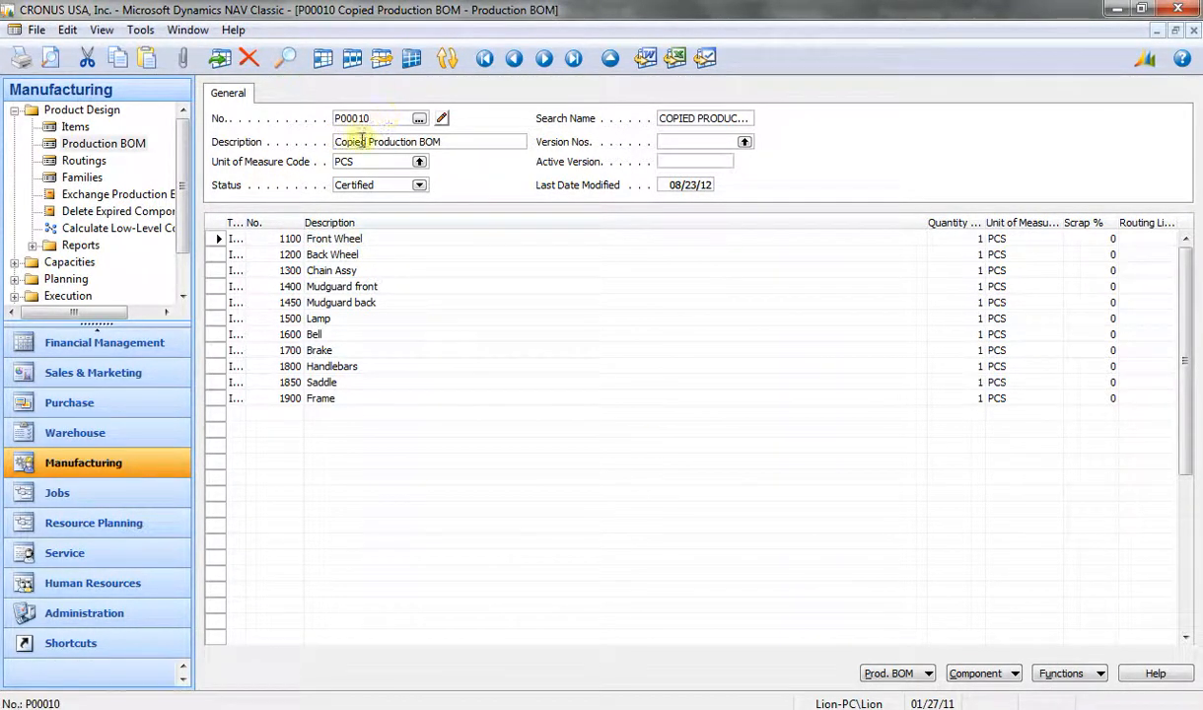
- Create a new item card with the number TEST ITEM
left_click(79, 128)
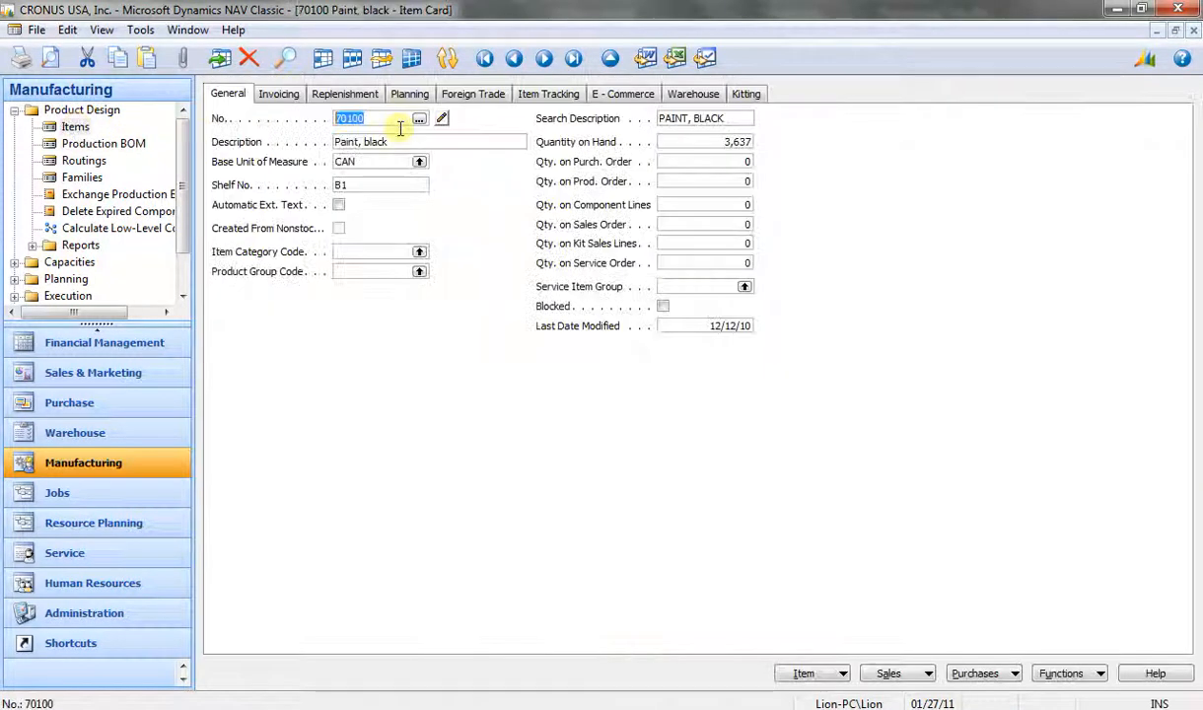
key("F3")
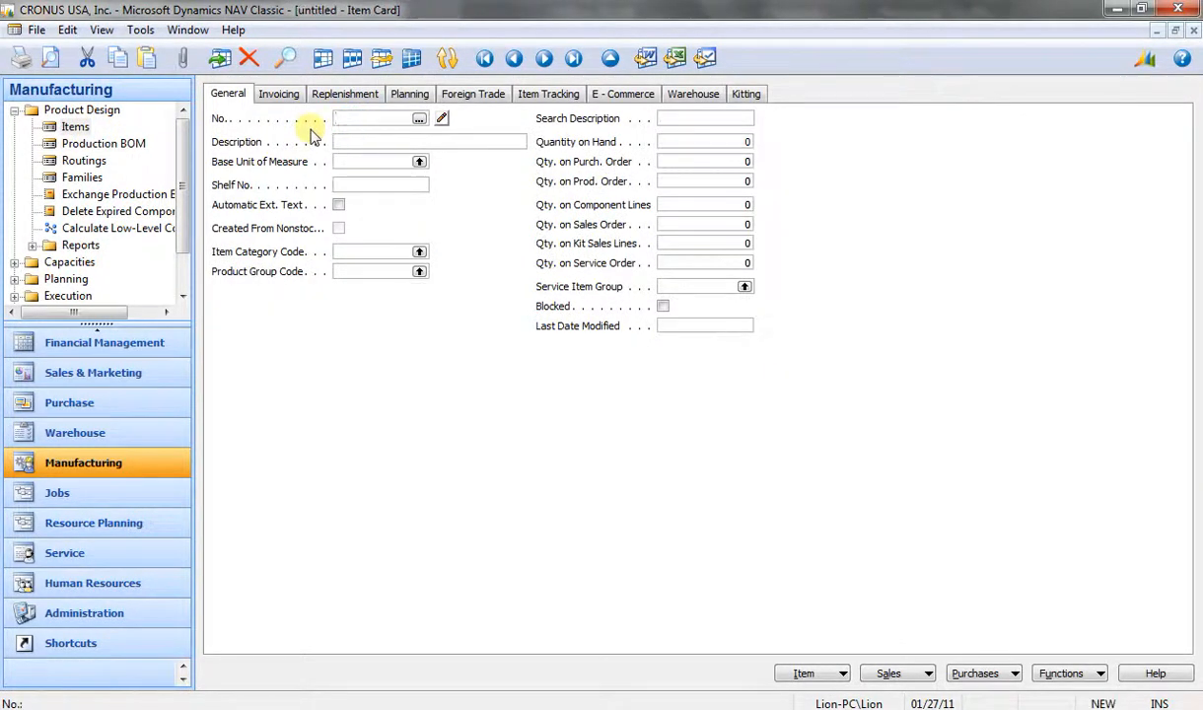
type("Test item")
key("Return")
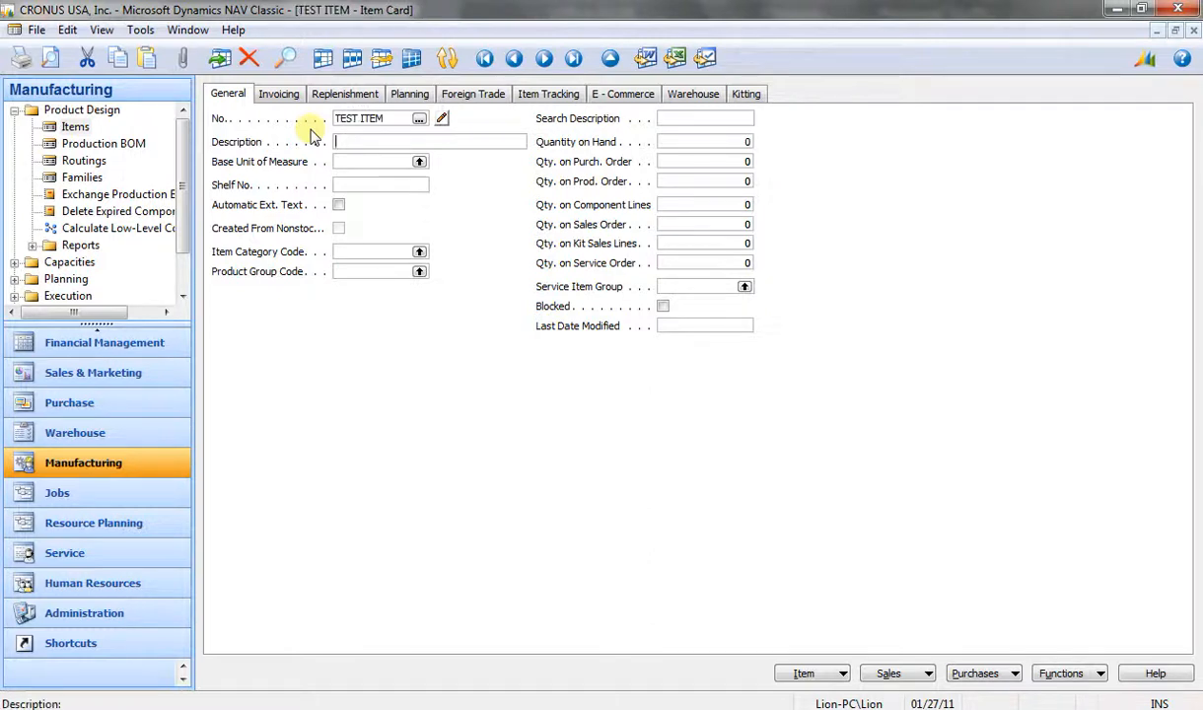
- Add PCS as a unit of measure for the new item and assign it as the base unit
left_click(419, 162)
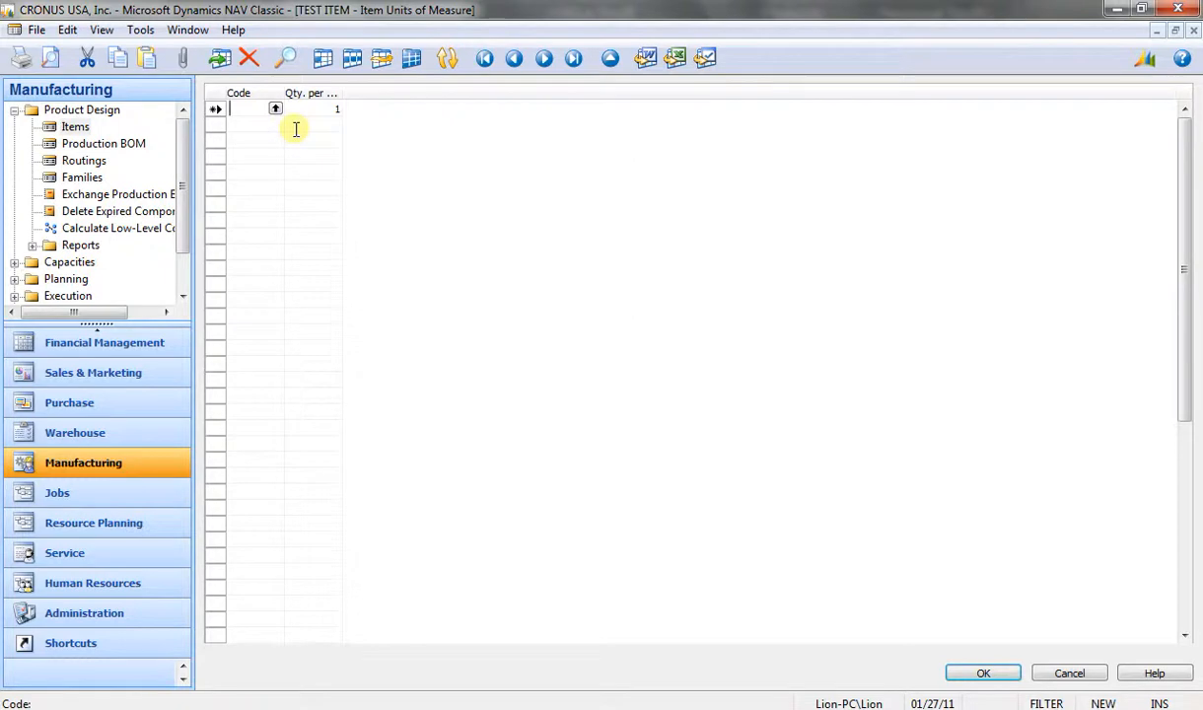
type("pcs")
key("Return")
key("Return")
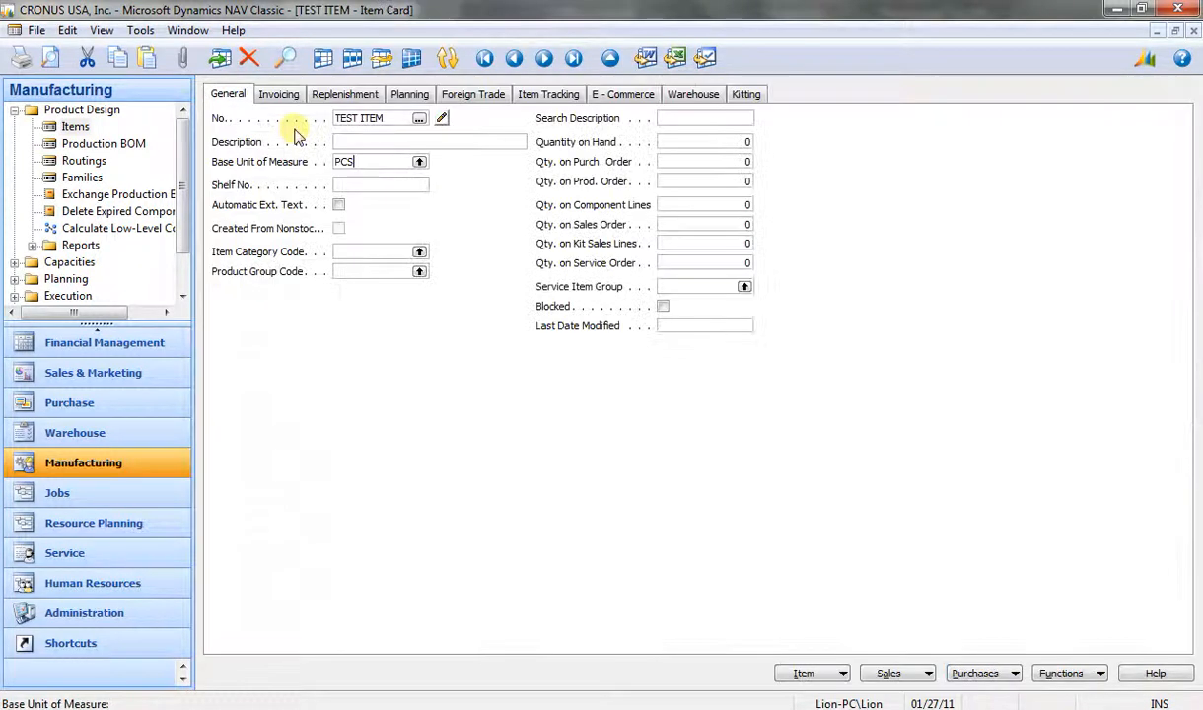
left_click(363, 187)
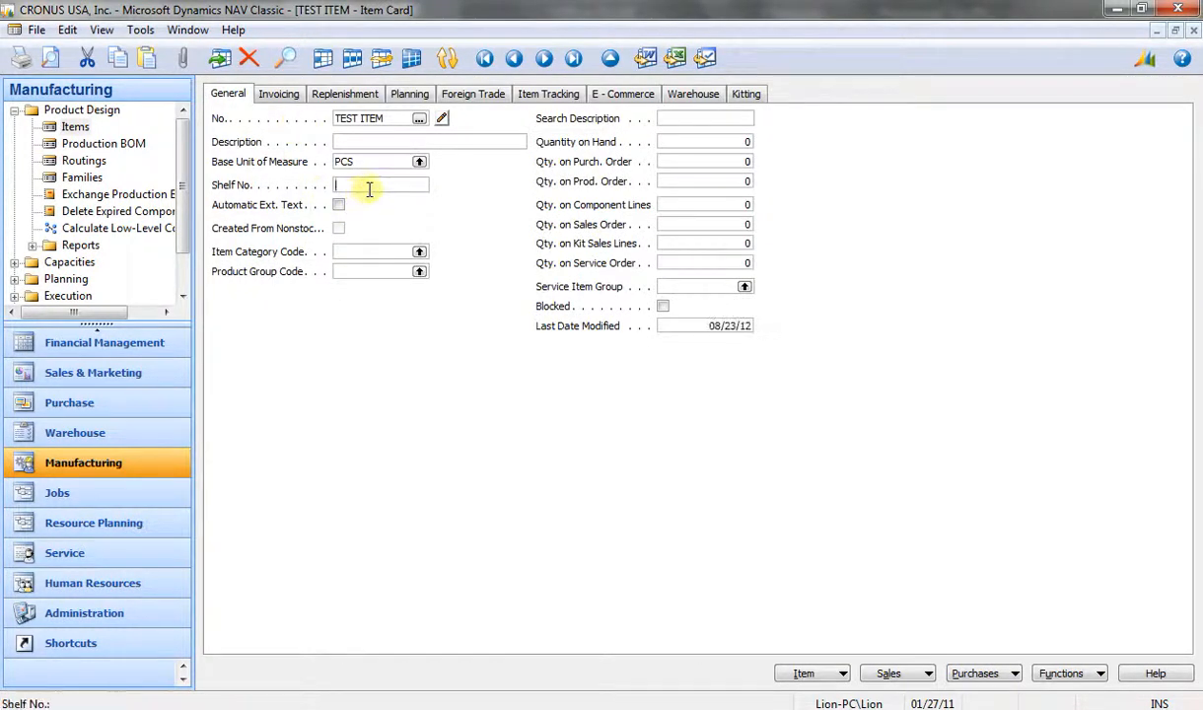
- Assign production BOM P00010 to TEST ITEM in its replenishment settings and close the open cards
left_click(357, 94)
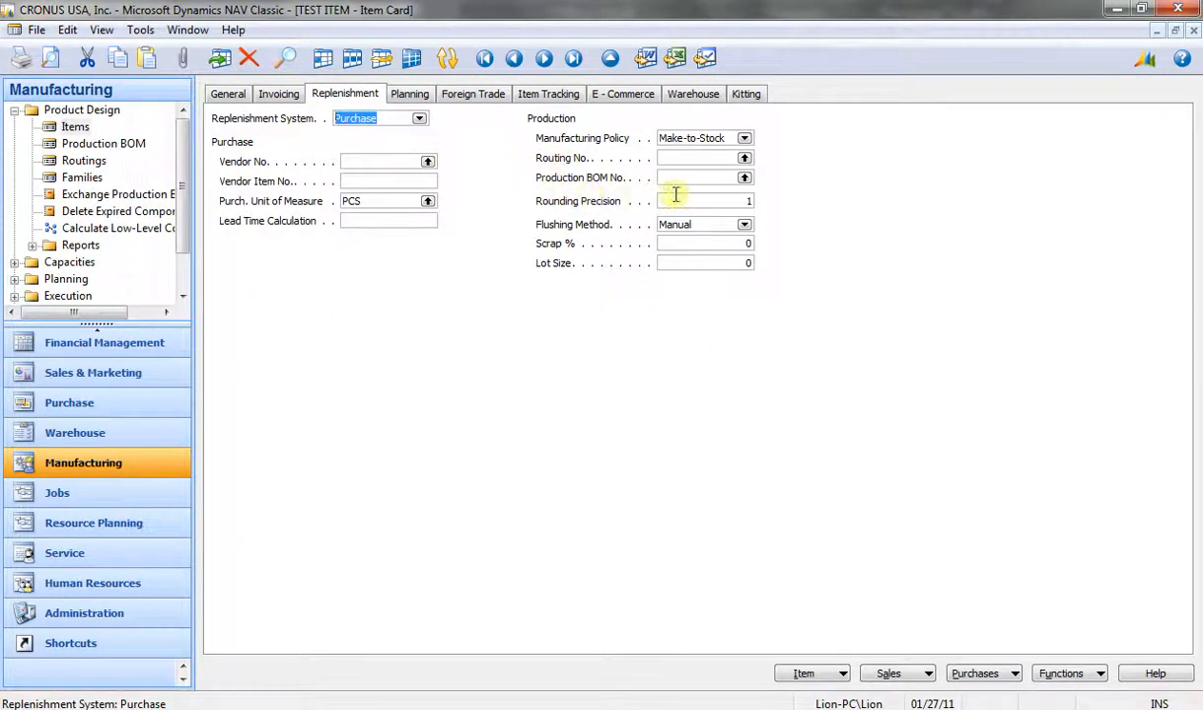
left_click(744, 178)
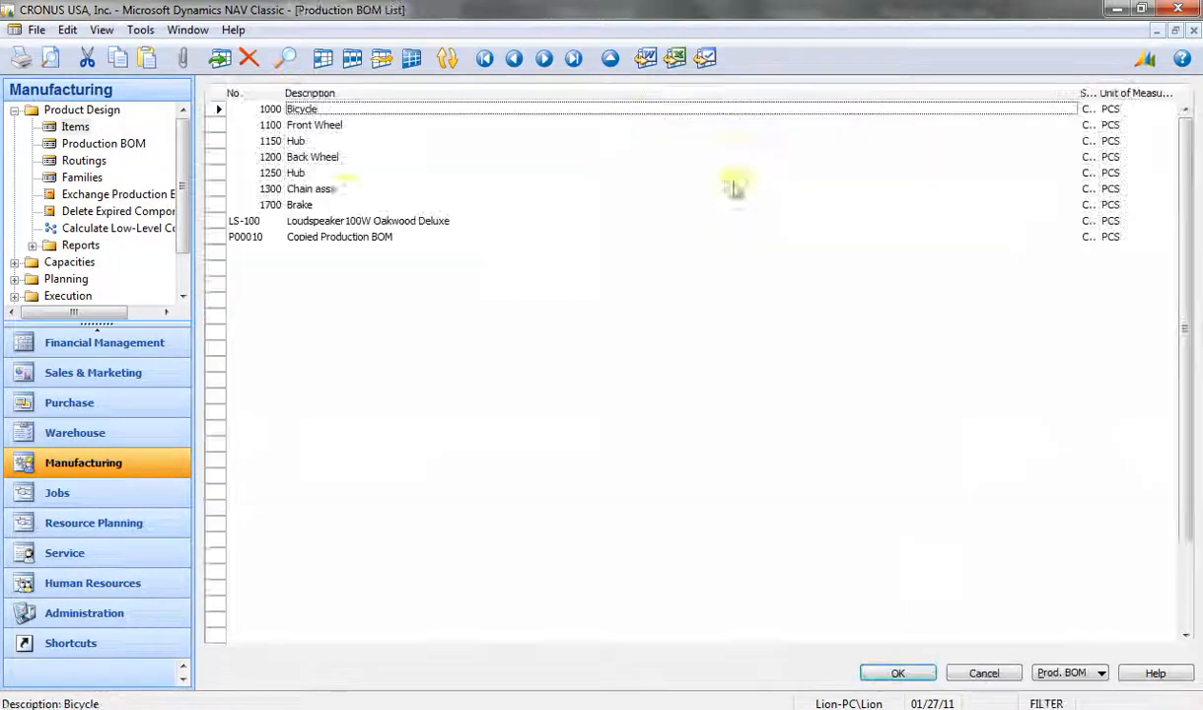
double_click(288, 239)
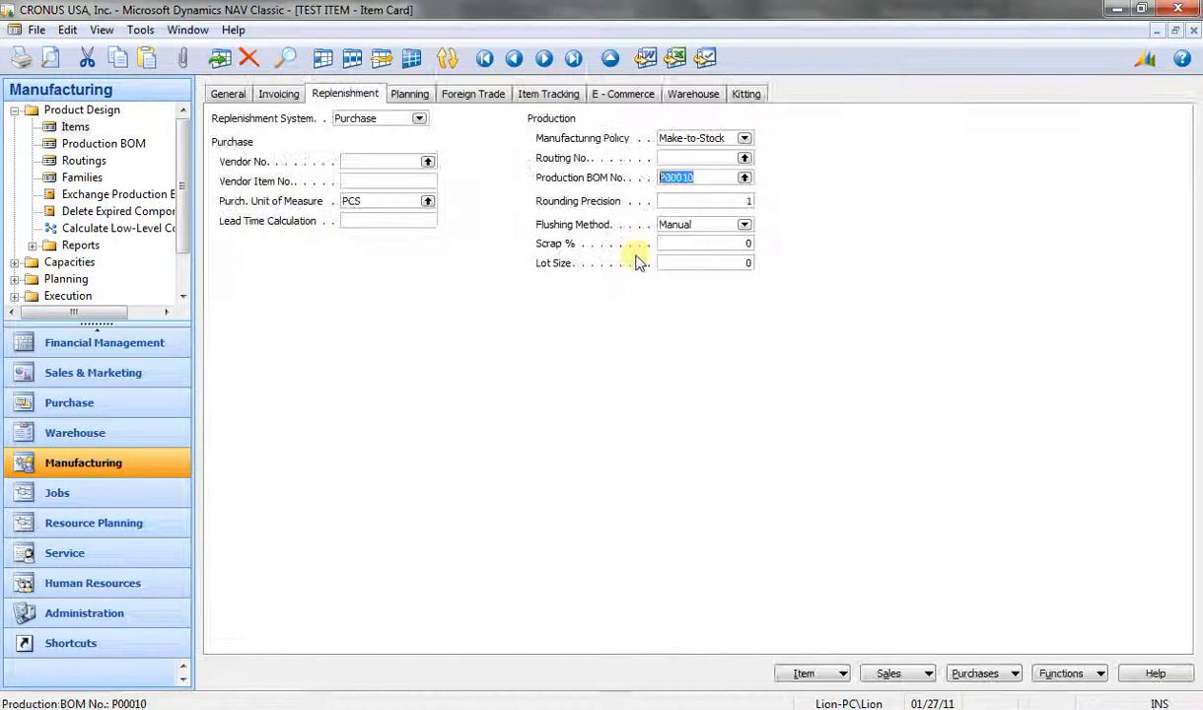
key("Tab")
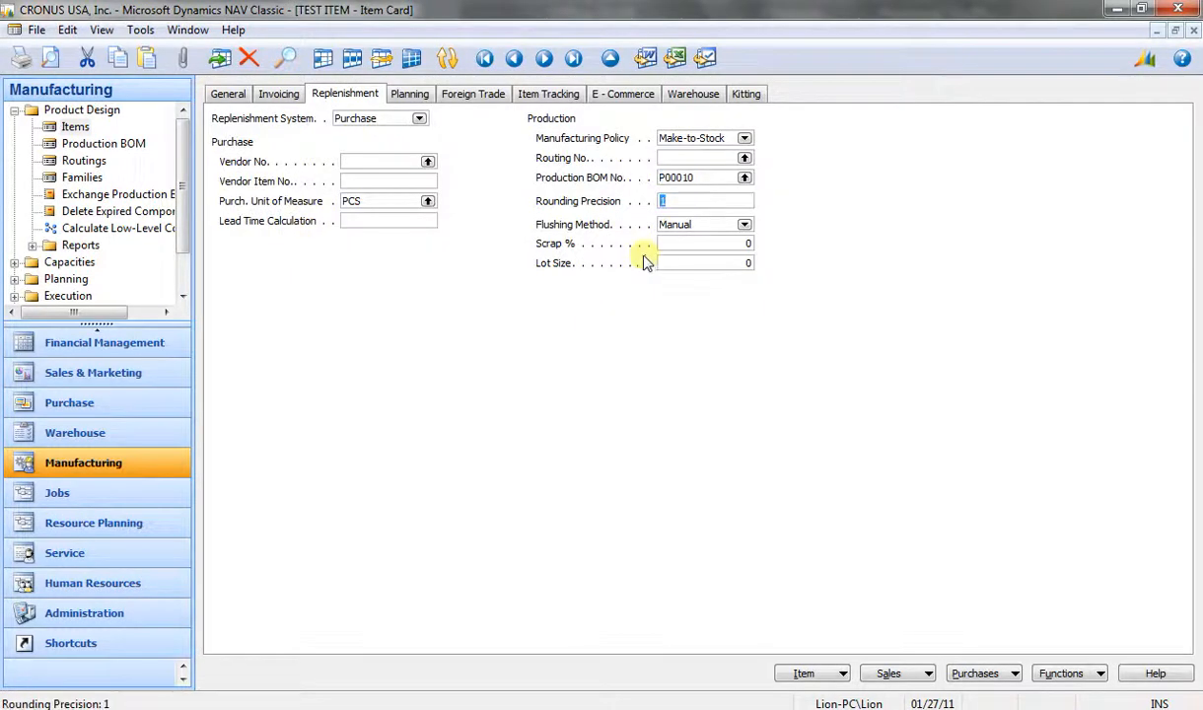
key("Escape")
key("Escape")
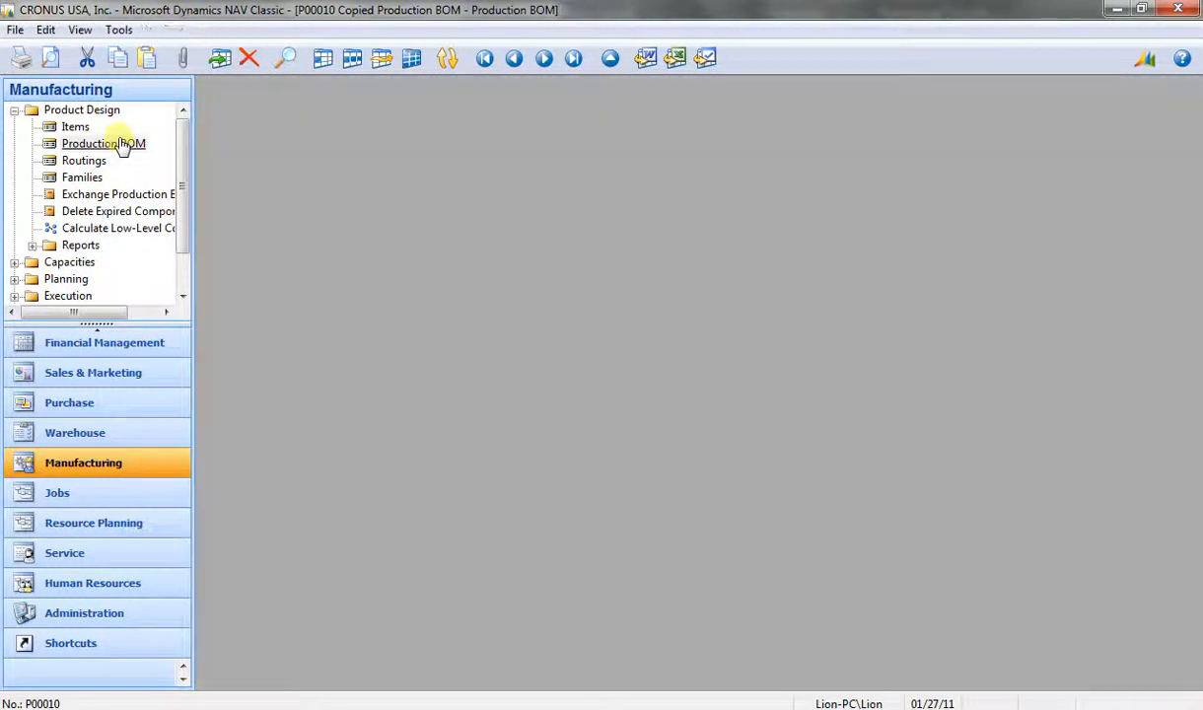
- Reopen the Copied Production BOM and look over its unit of measure, status and component lines
left_click(119, 145)
left_click(360, 163)
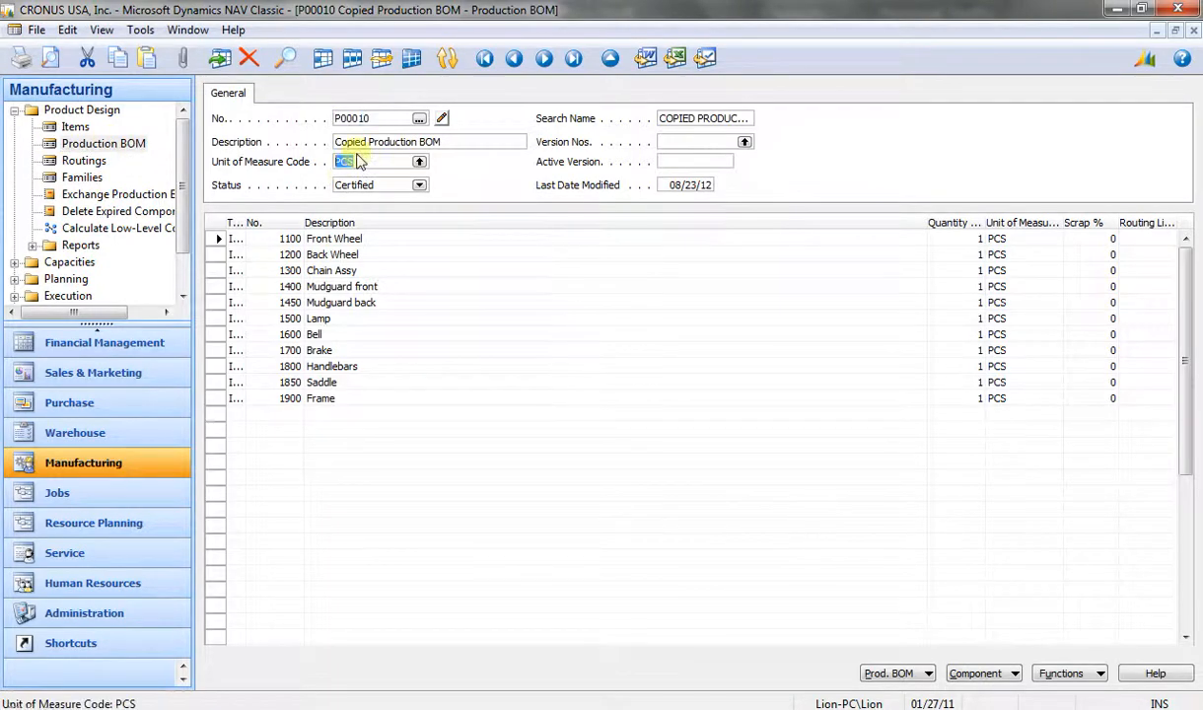
left_click(358, 182)
left_click(363, 163)
left_click(336, 252)
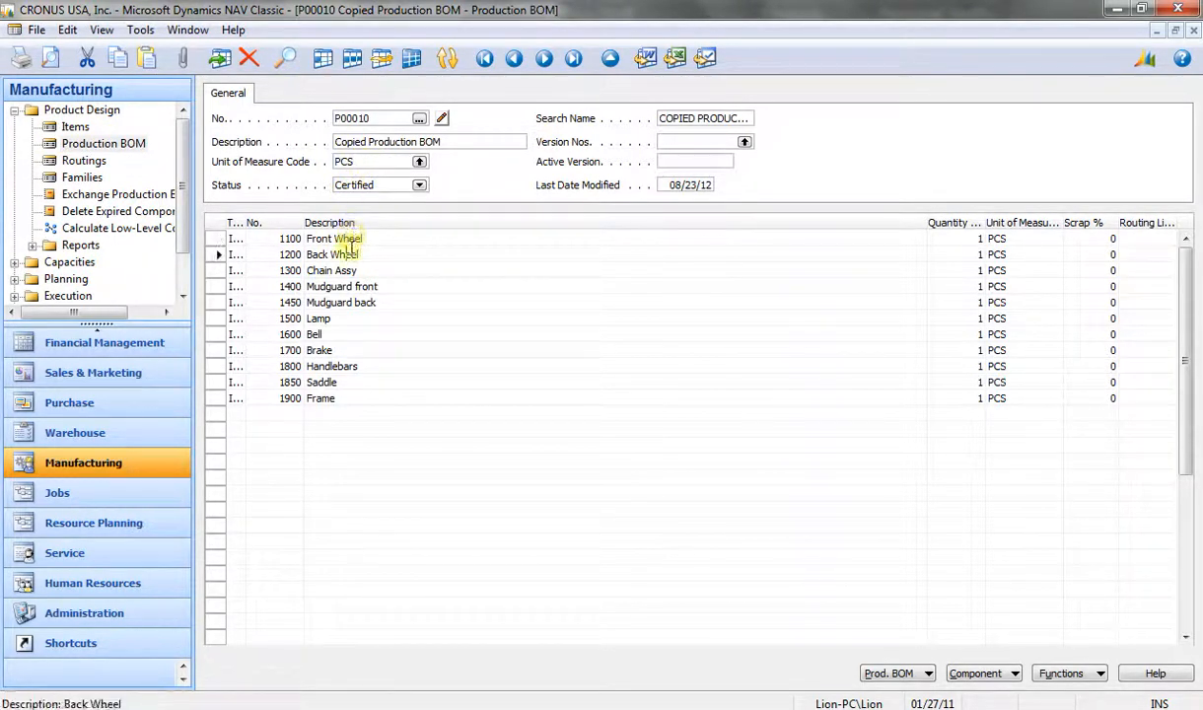
- Check the where-used list of the Front Wheel component, inspecting the TEST ITEM entry, and return to the BOM
left_click(363, 240)
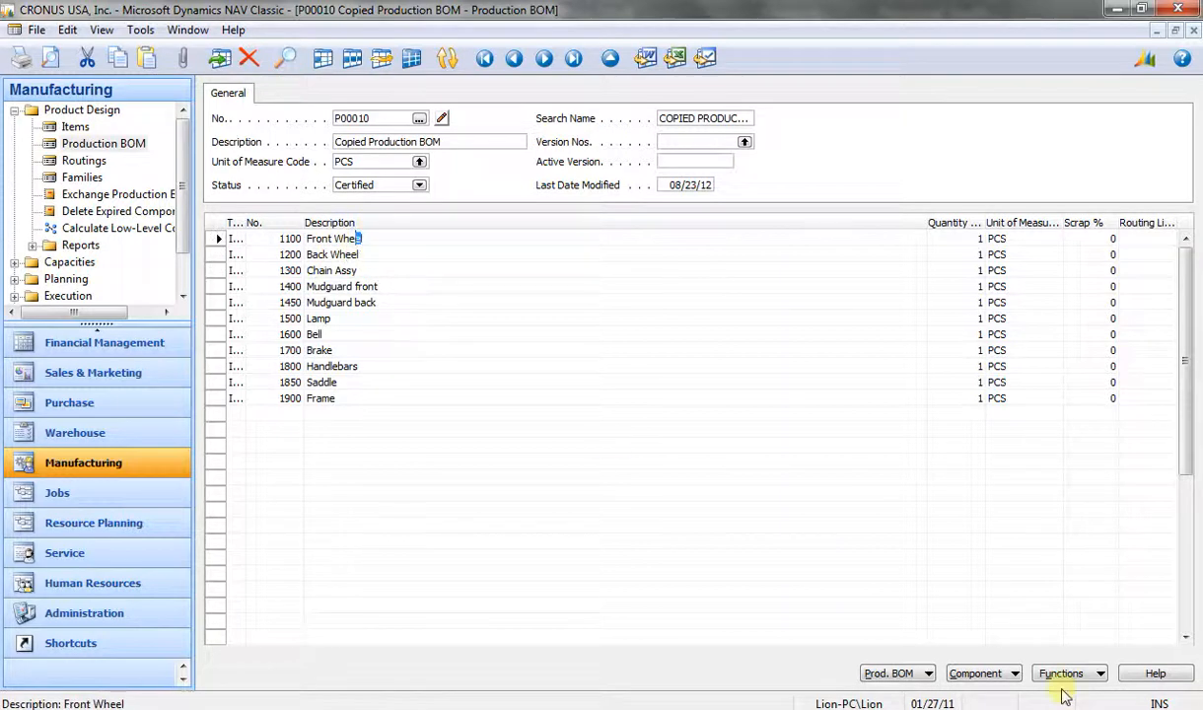
left_click(1007, 674)
left_click(992, 648)
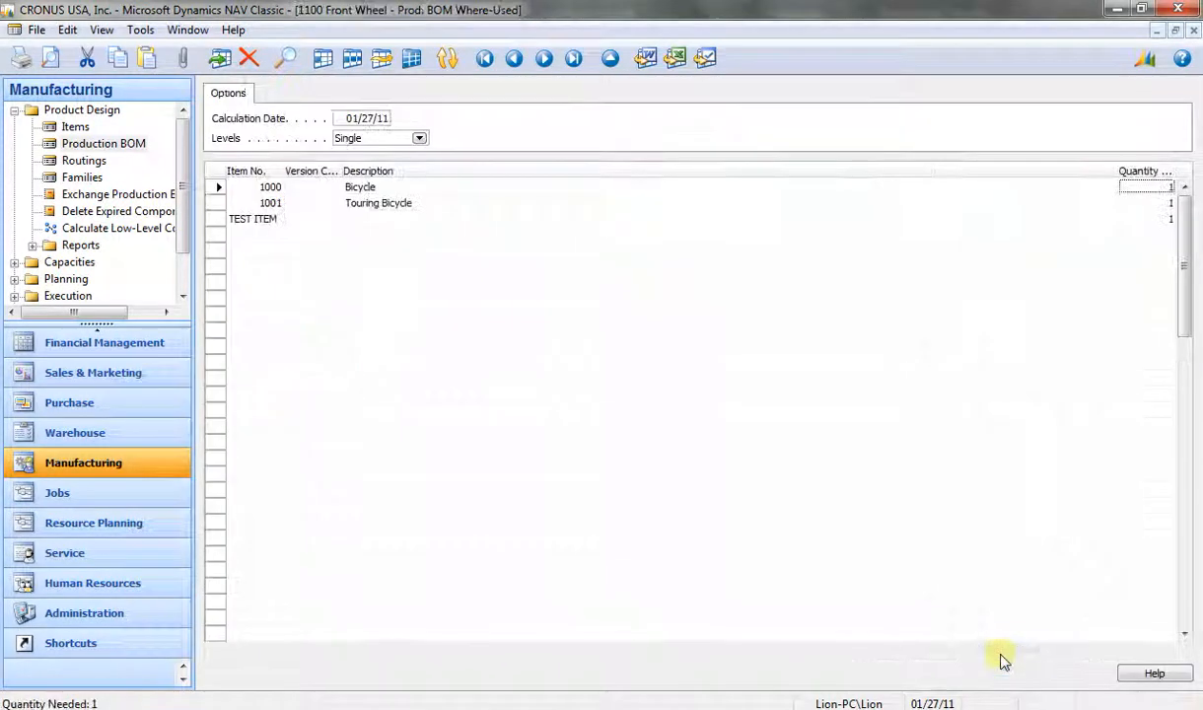
left_click(253, 220)
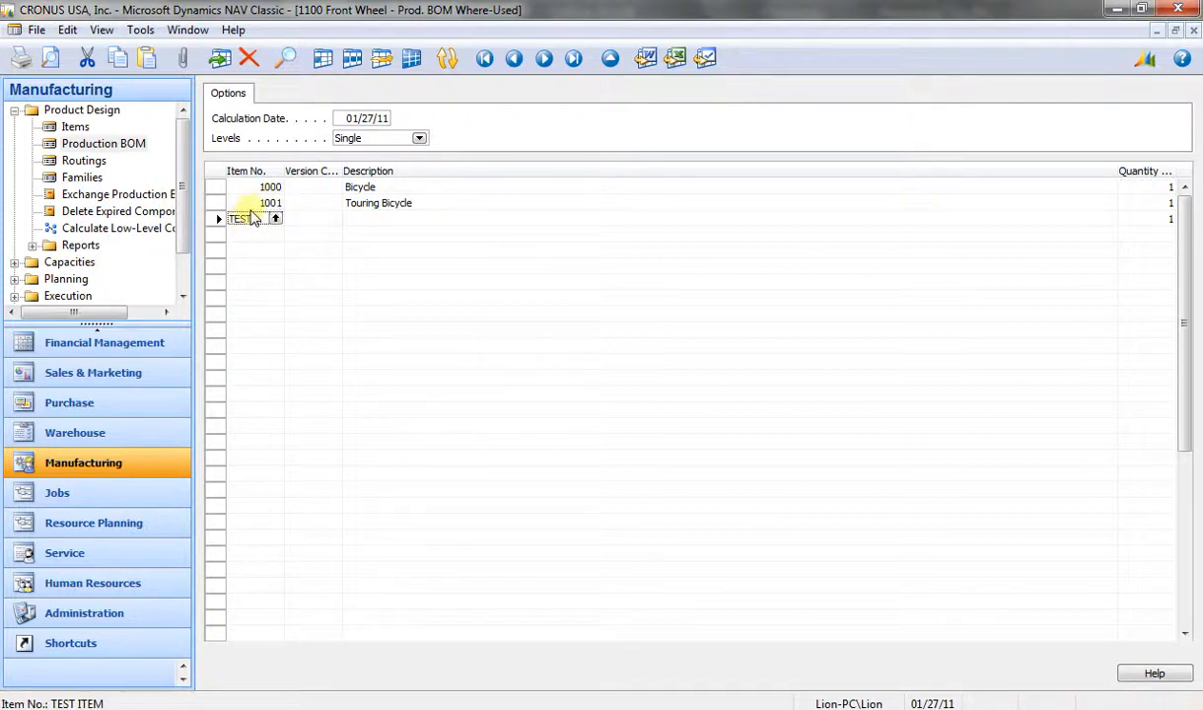
left_click(249, 205)
left_click(247, 221)
double_click(304, 221)
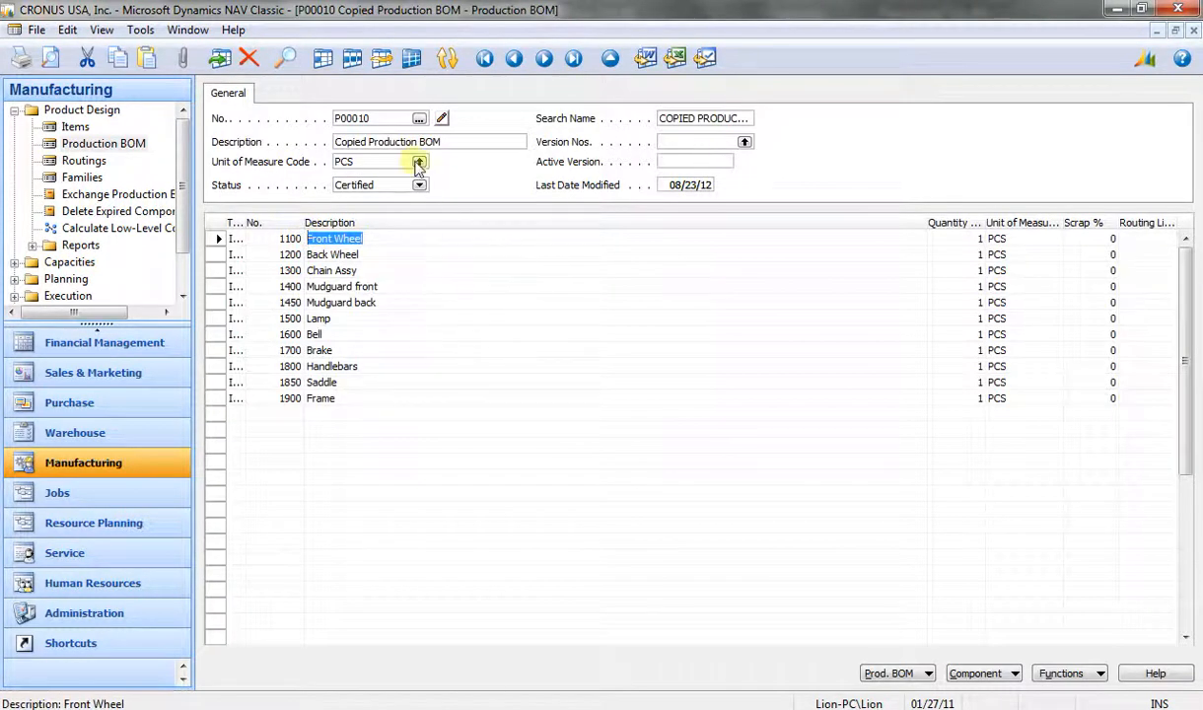
- Check where the whole production BOM P00010 is used, widening the Item No. column, and return to the BOM
left_click(376, 112)
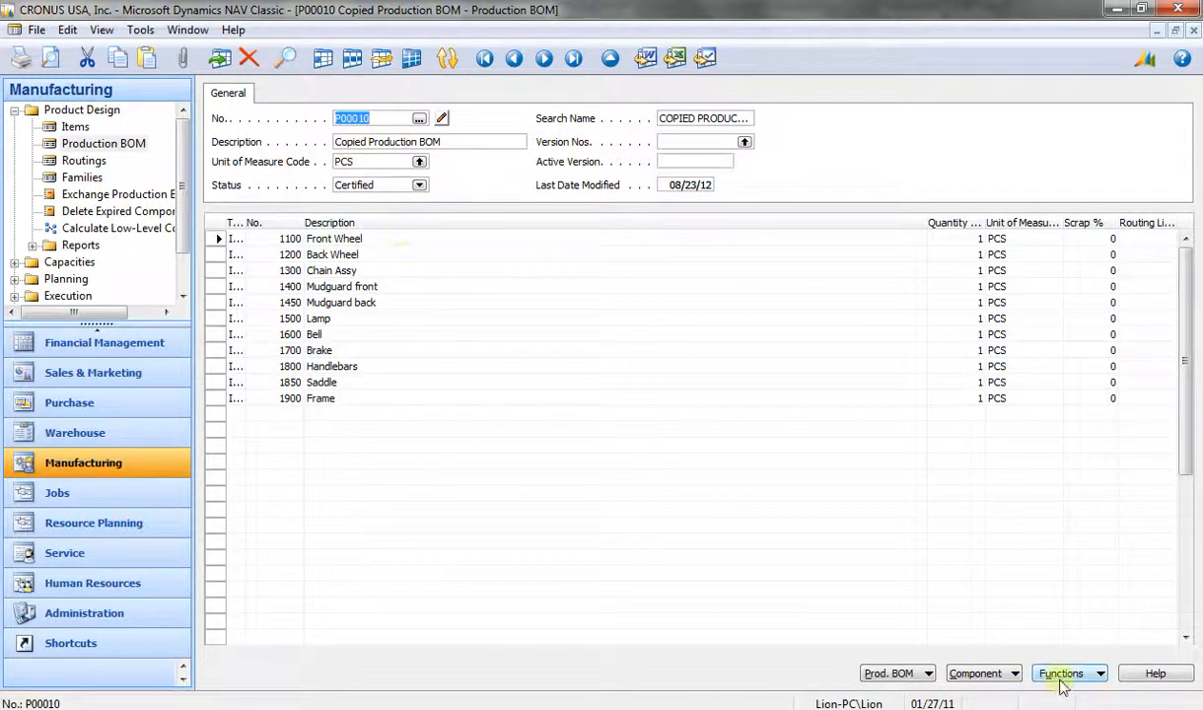
left_click(927, 674)
left_click(893, 650)
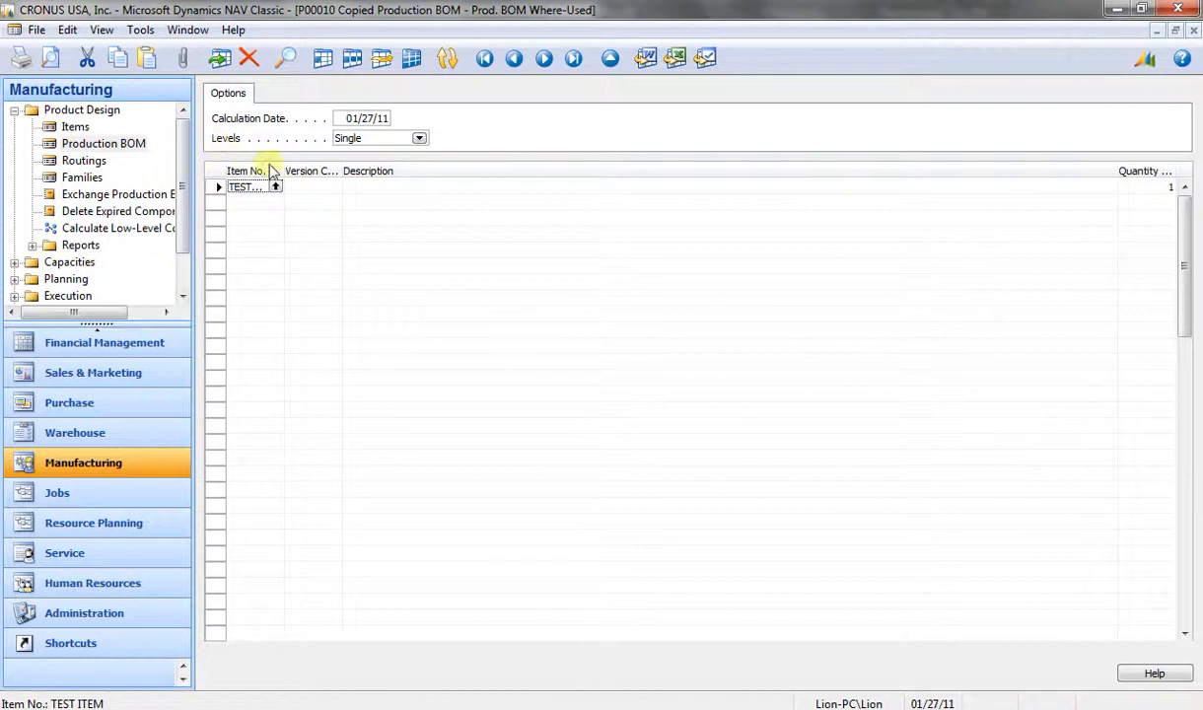
left_click_drag(279, 171, 353, 176)
key("Escape")
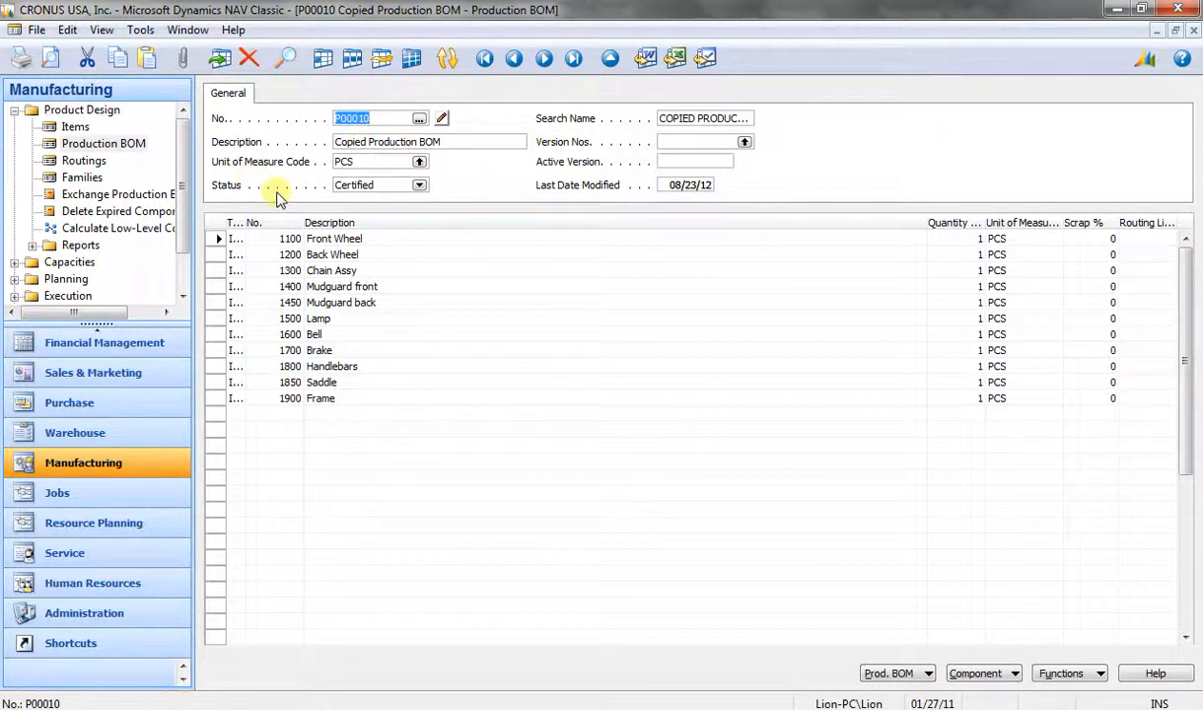
- Check the Front Wheel component's where-used list again, looking at its listed items, and return to the BOM
left_click(329, 240)
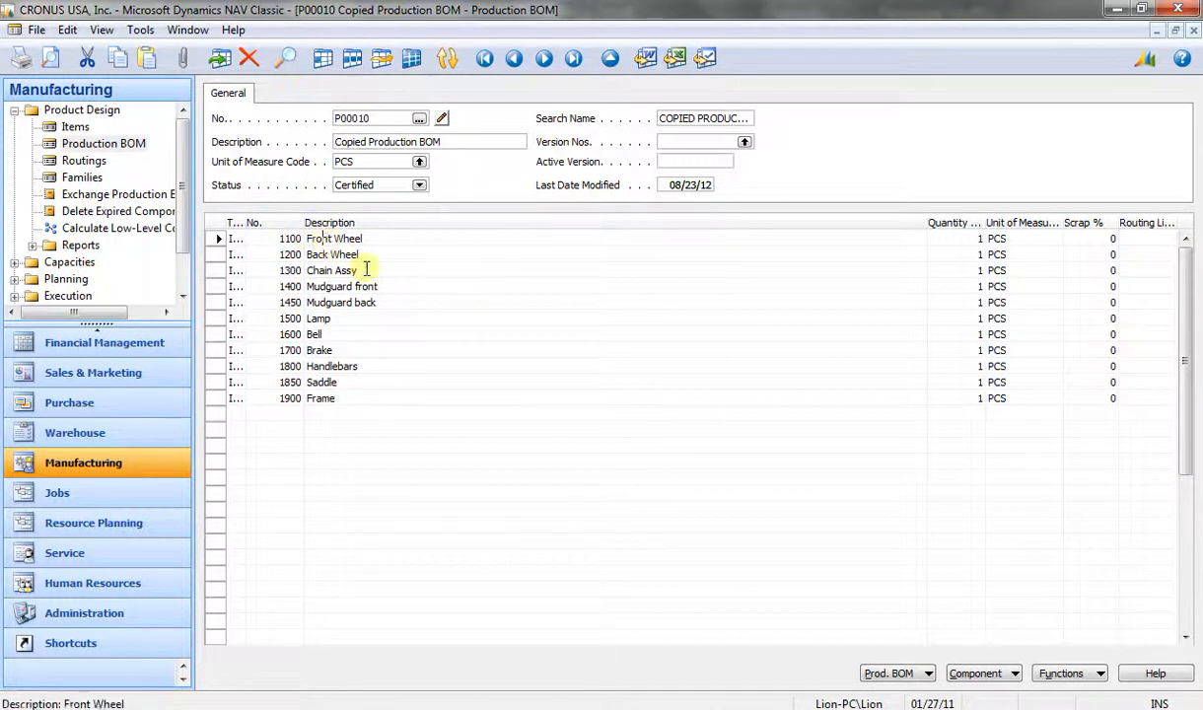
left_click(895, 676)
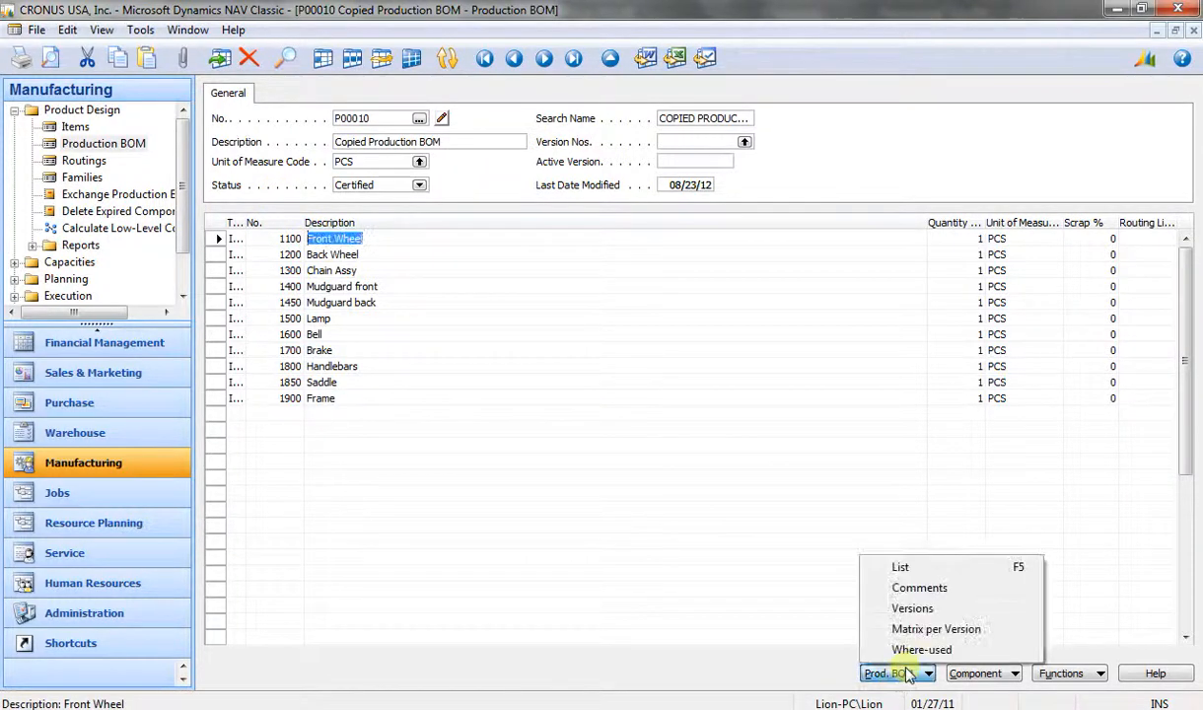
left_click(1001, 677)
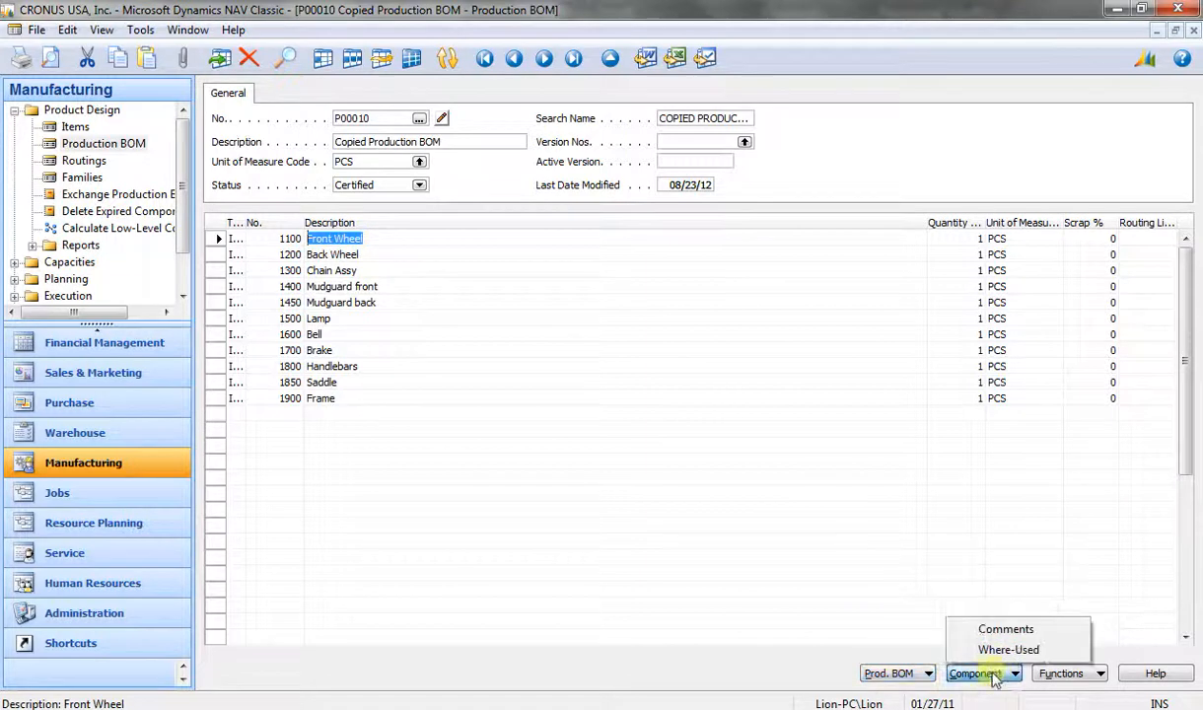
left_click(994, 648)
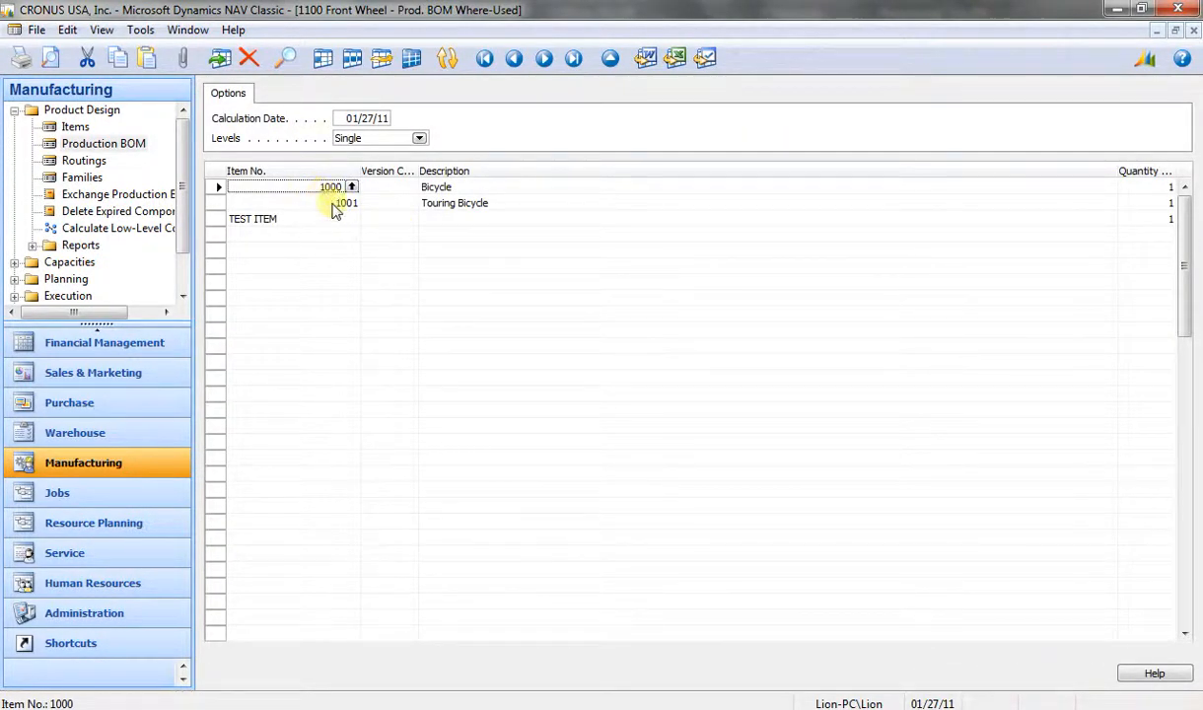
double_click(341, 213)
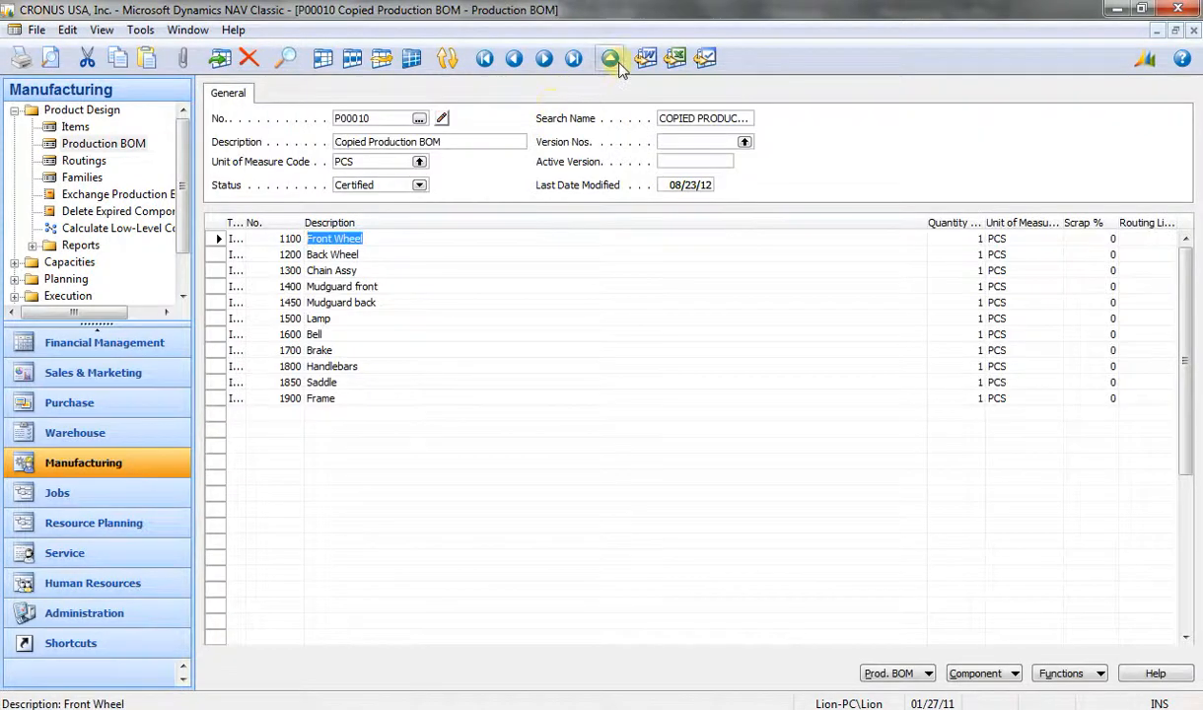
- View the list of production BOMs, and display the item list from the TEST ITEM card
left_click(612, 60)
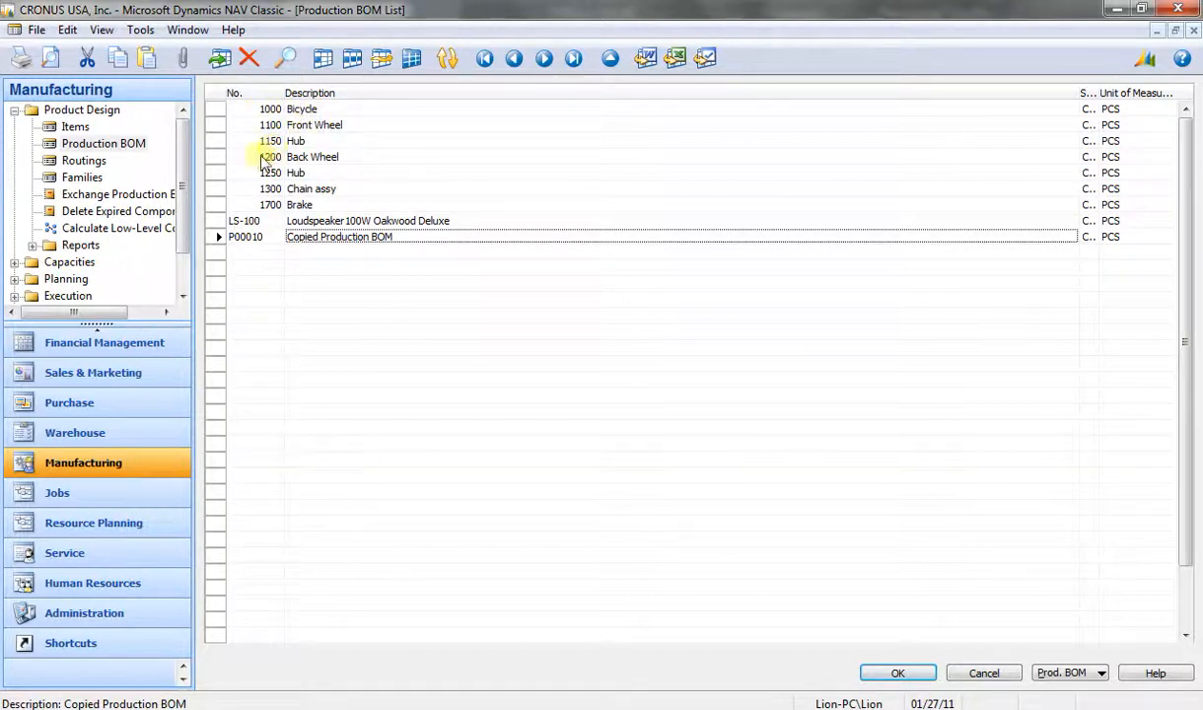
key("Return")
left_click(77, 128)
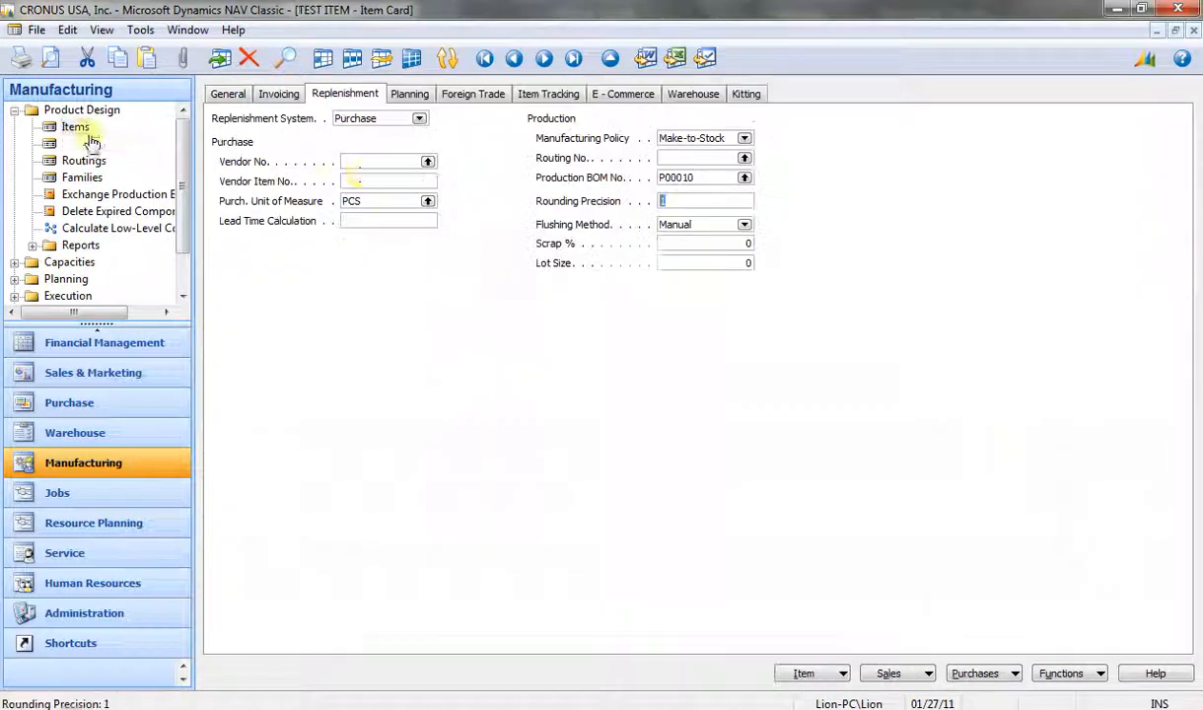
left_click(225, 93)
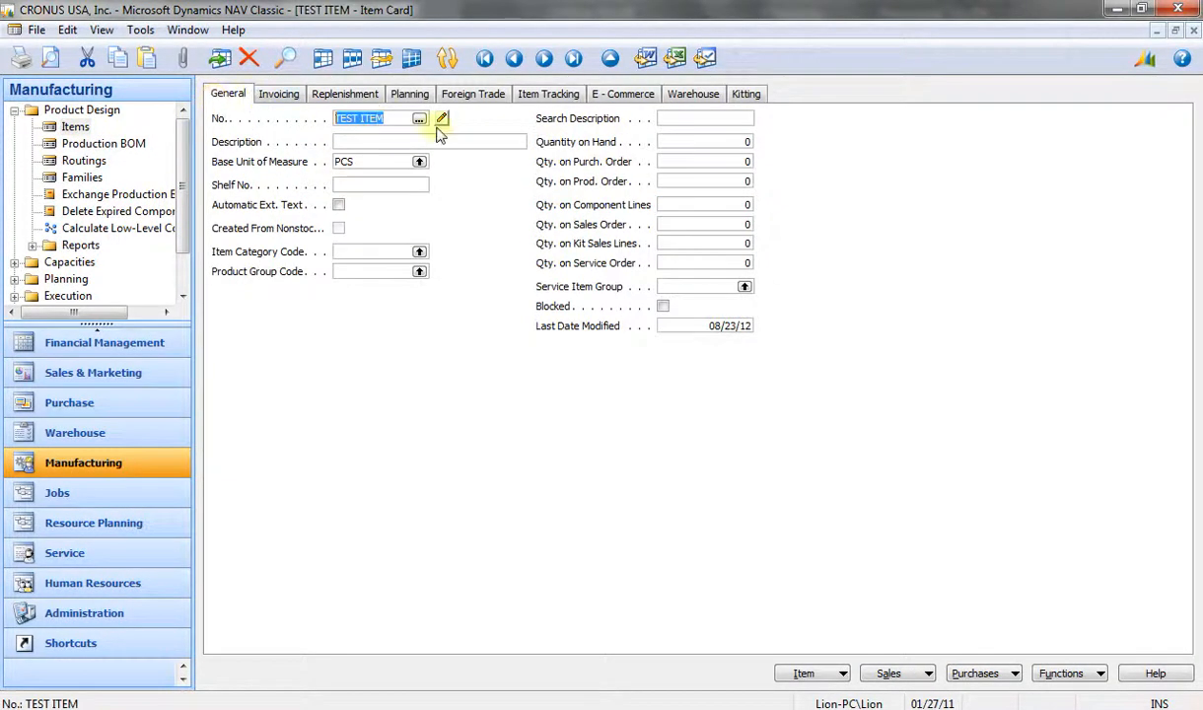
left_click(611, 58)
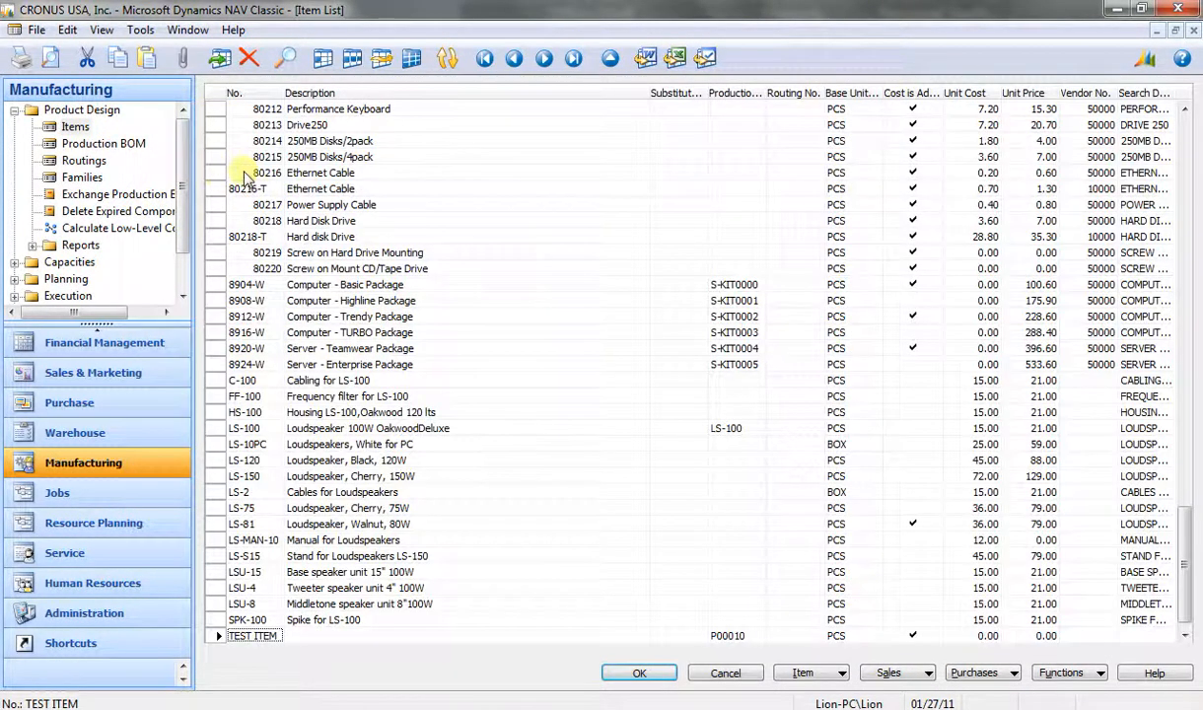
- Find item 1000 in the item list, open its card and check the routing and production BOM numbers in its replenishment settings
key("ctrl+f")
type("1000")
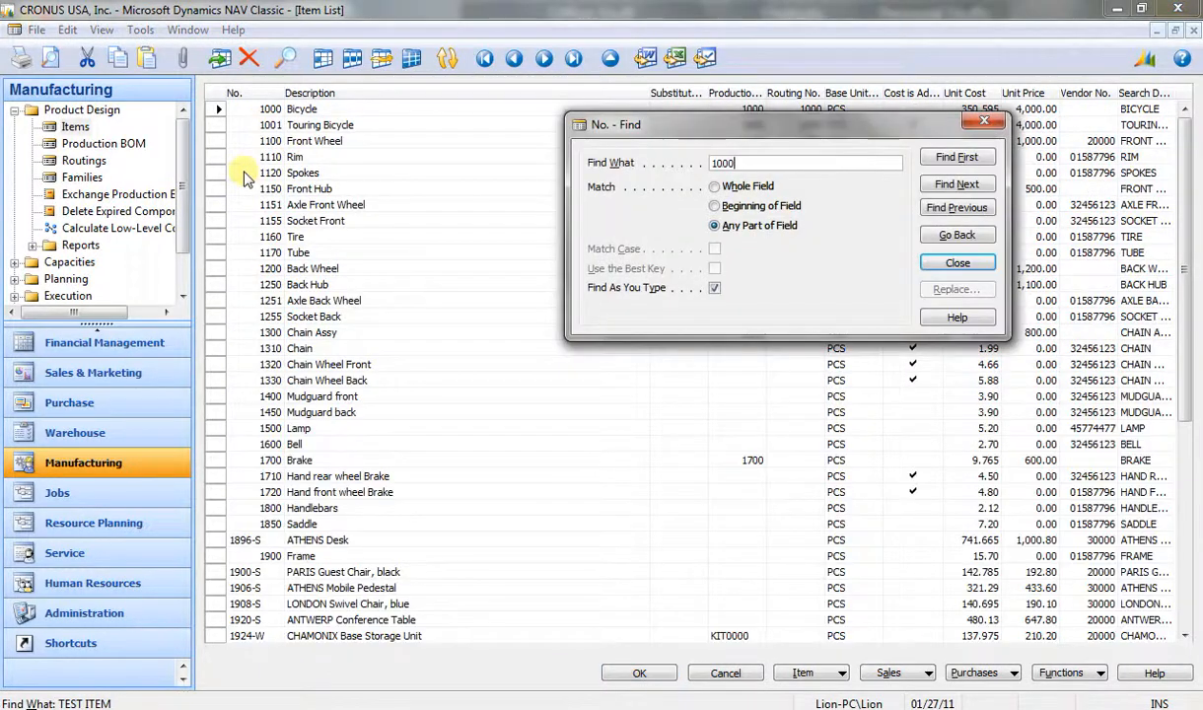
key("Escape")
key("Return")
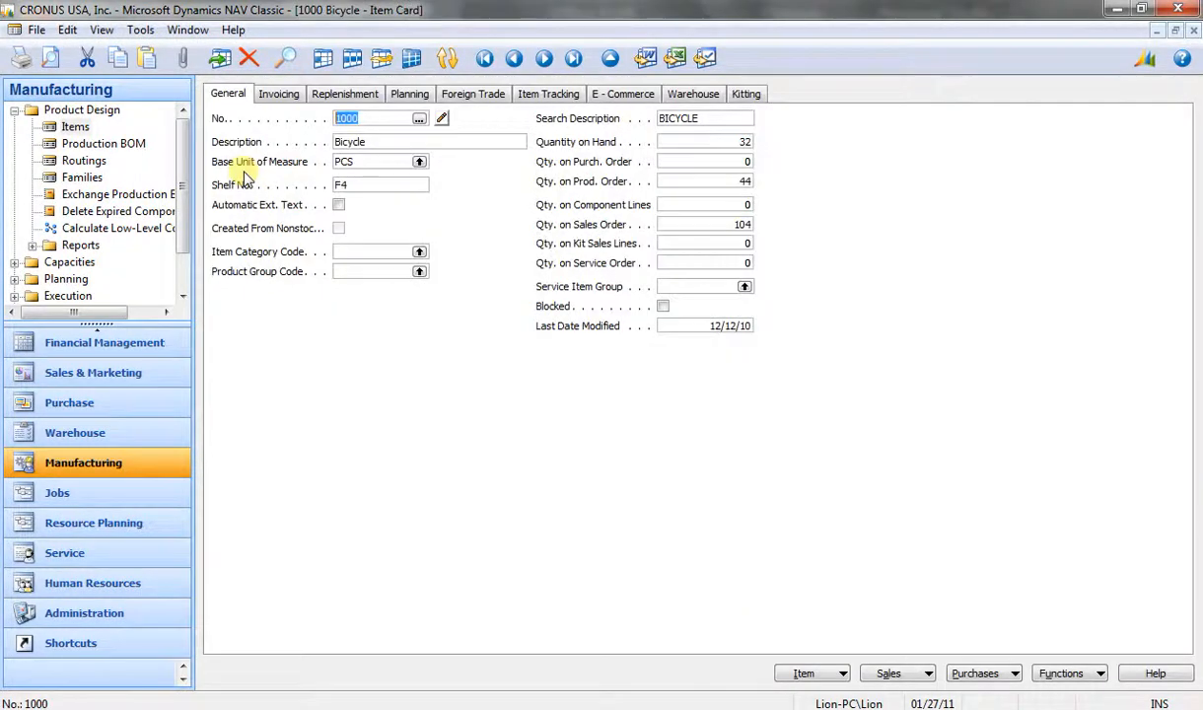
left_click(347, 99)
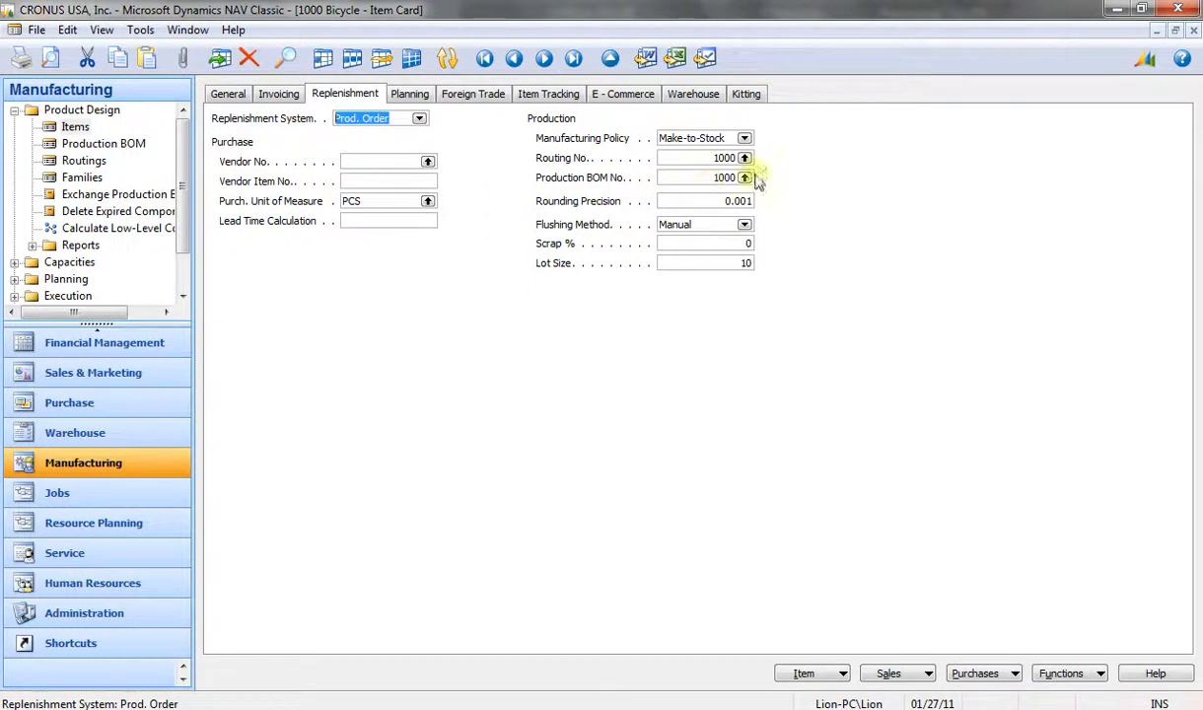
- Check the general and replenishment settings of item 1001 Touring Bicycle, including its production BOM number, and return to the copied BOM
left_click(543, 58)
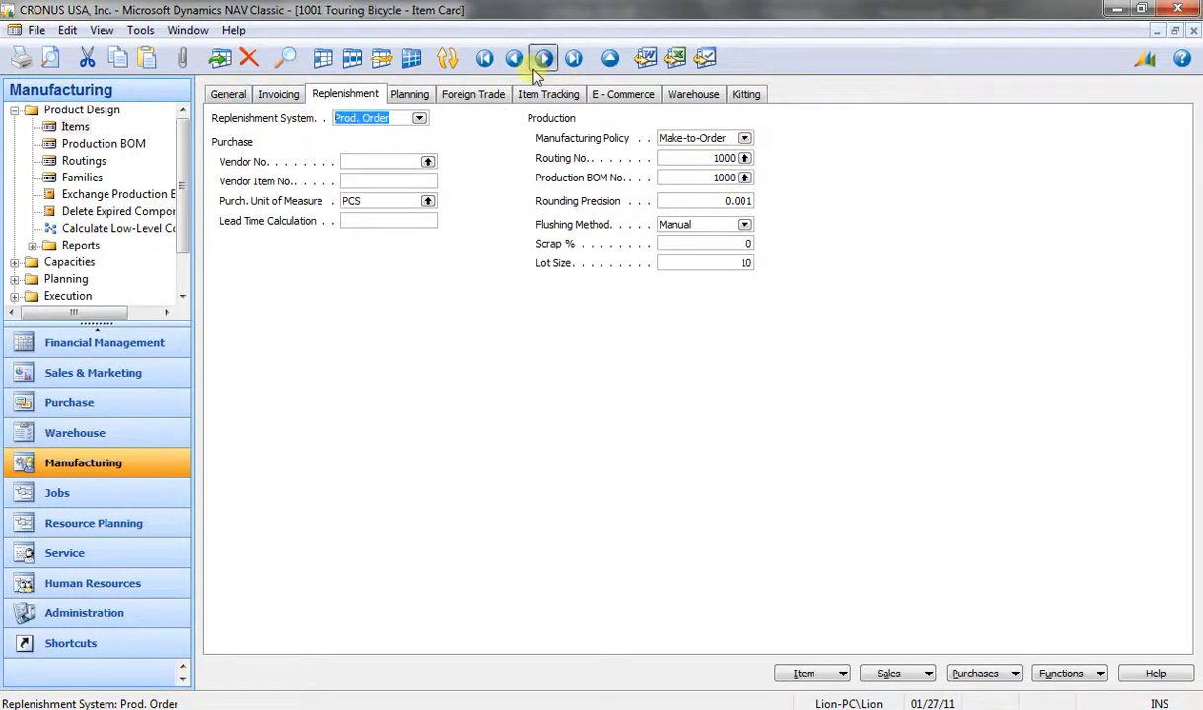
left_click(233, 93)
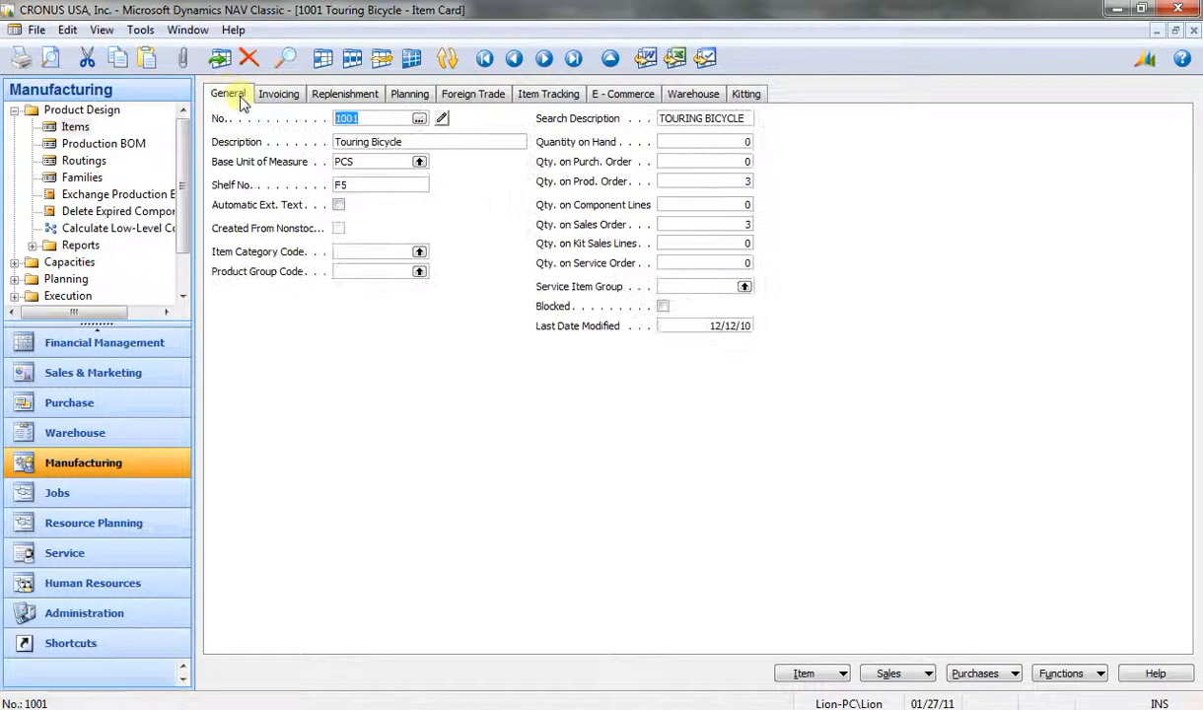
left_click(357, 95)
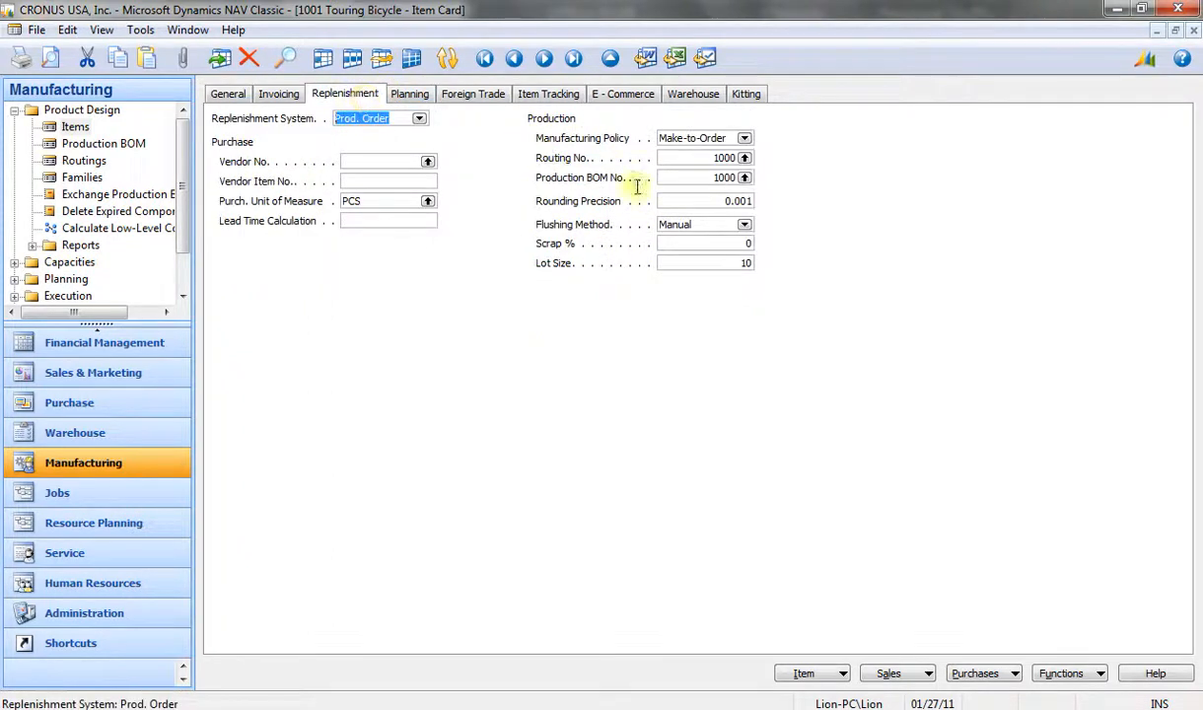
left_click(230, 94)
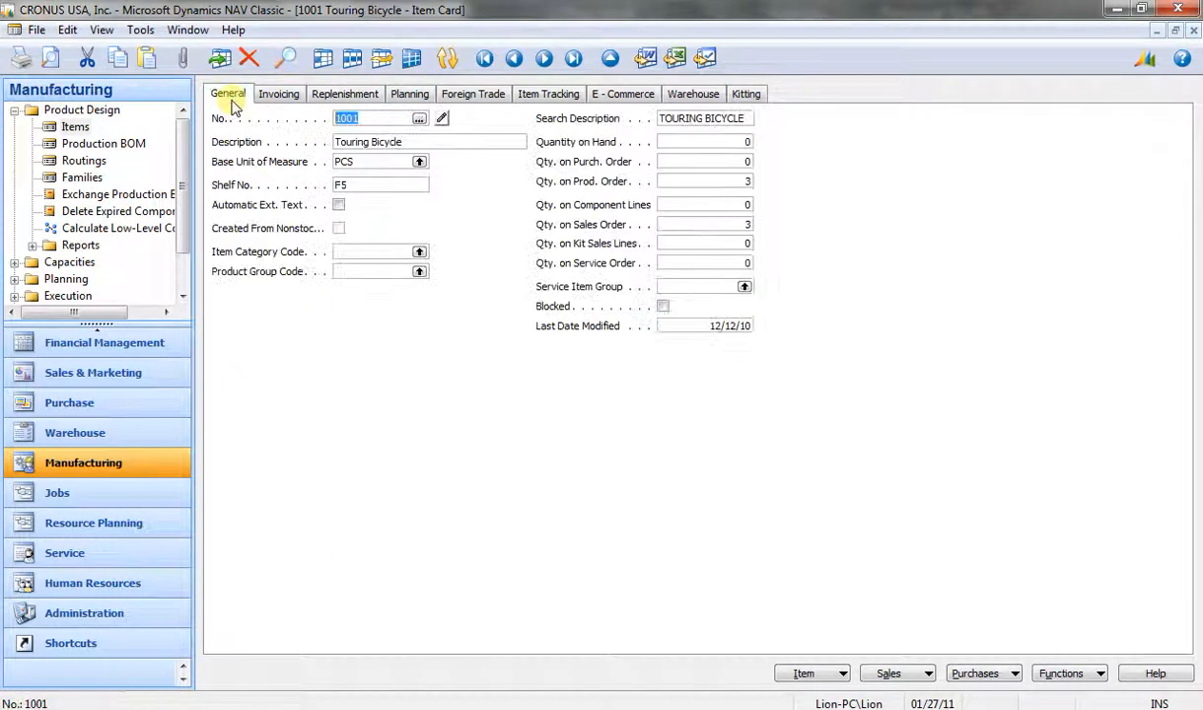
key("Escape")
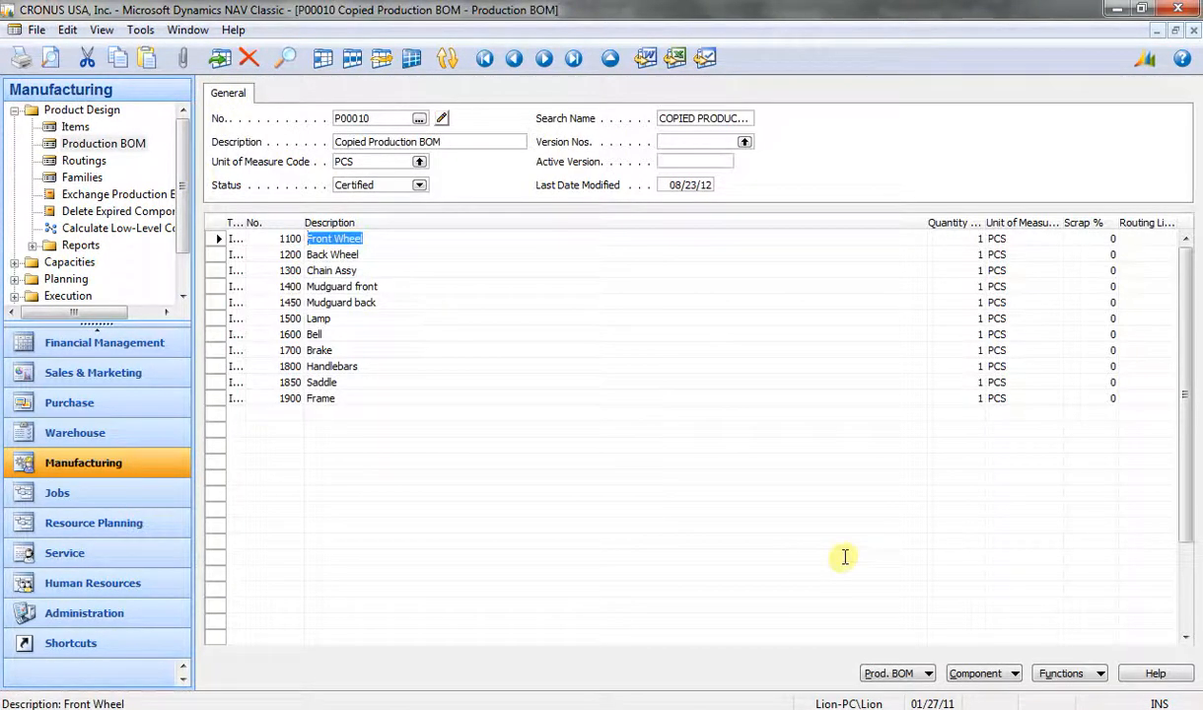
- View the comment sheet of the Front Wheel component and return to the BOM
left_click(1011, 681)
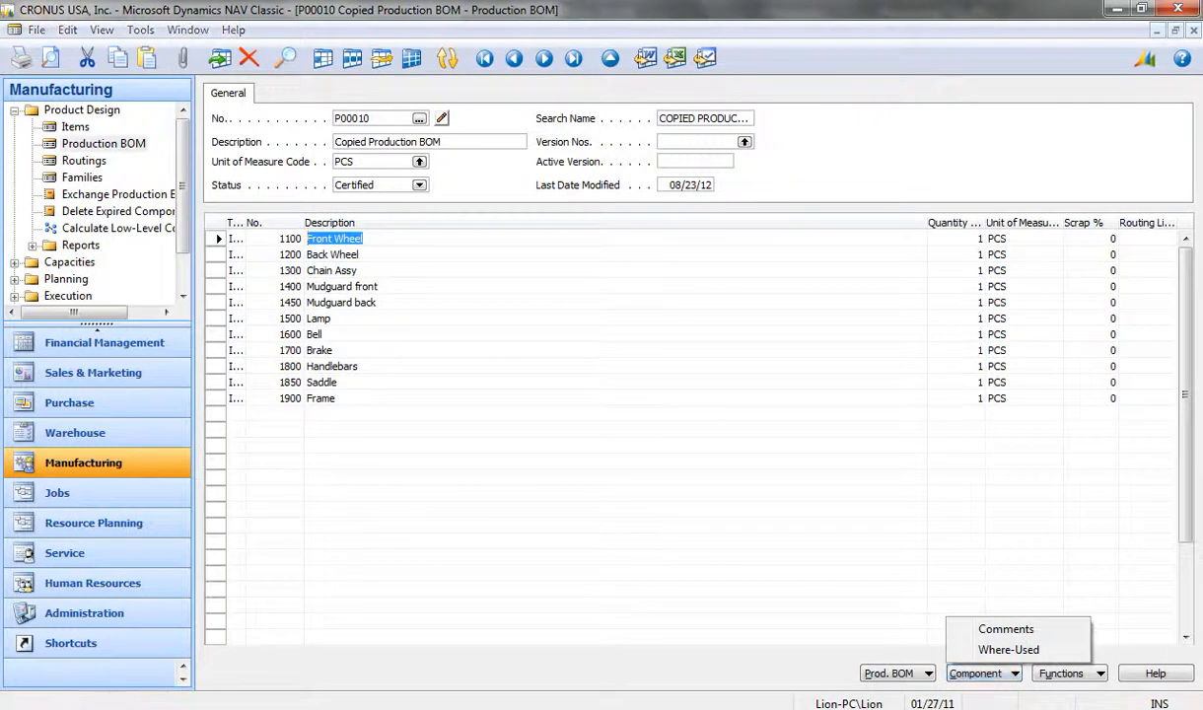
key("ctrl+End")
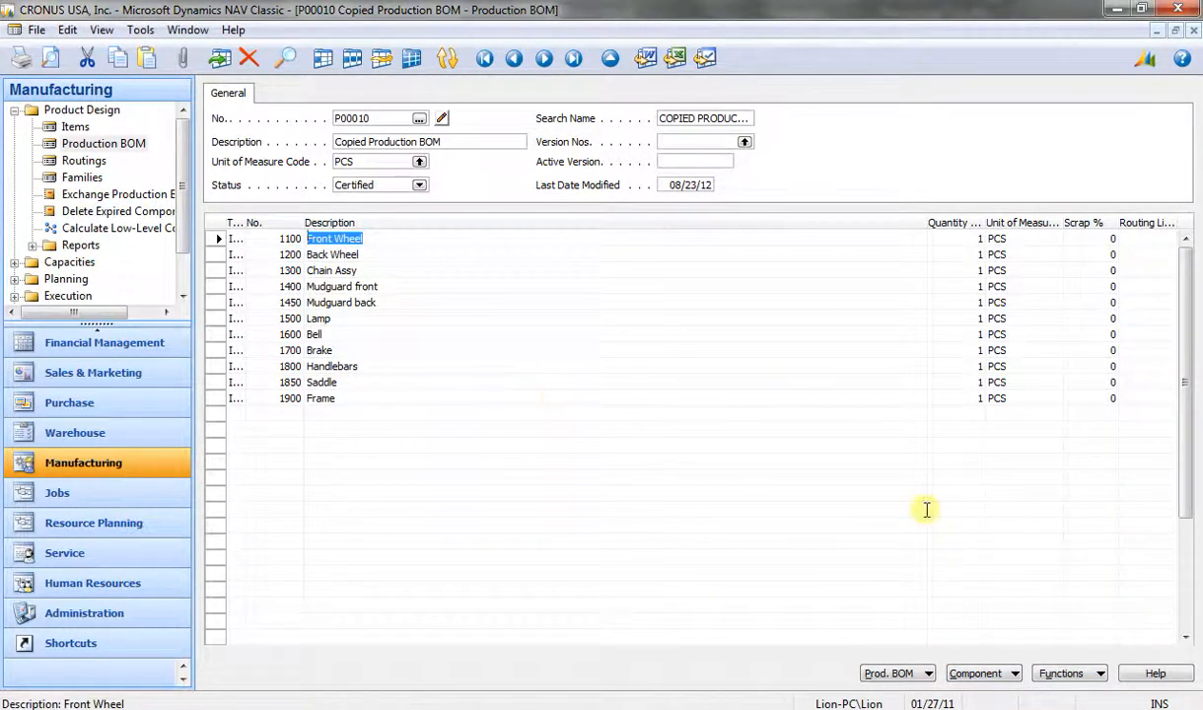
left_click(979, 676)
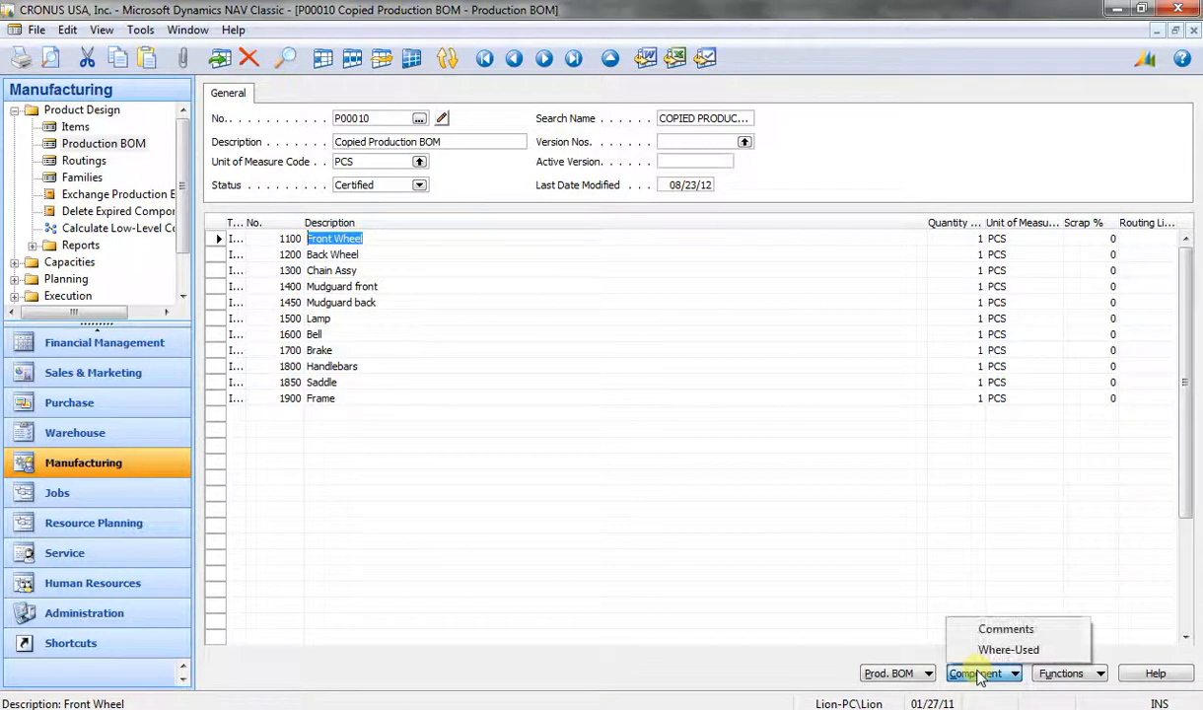
left_click(984, 626)
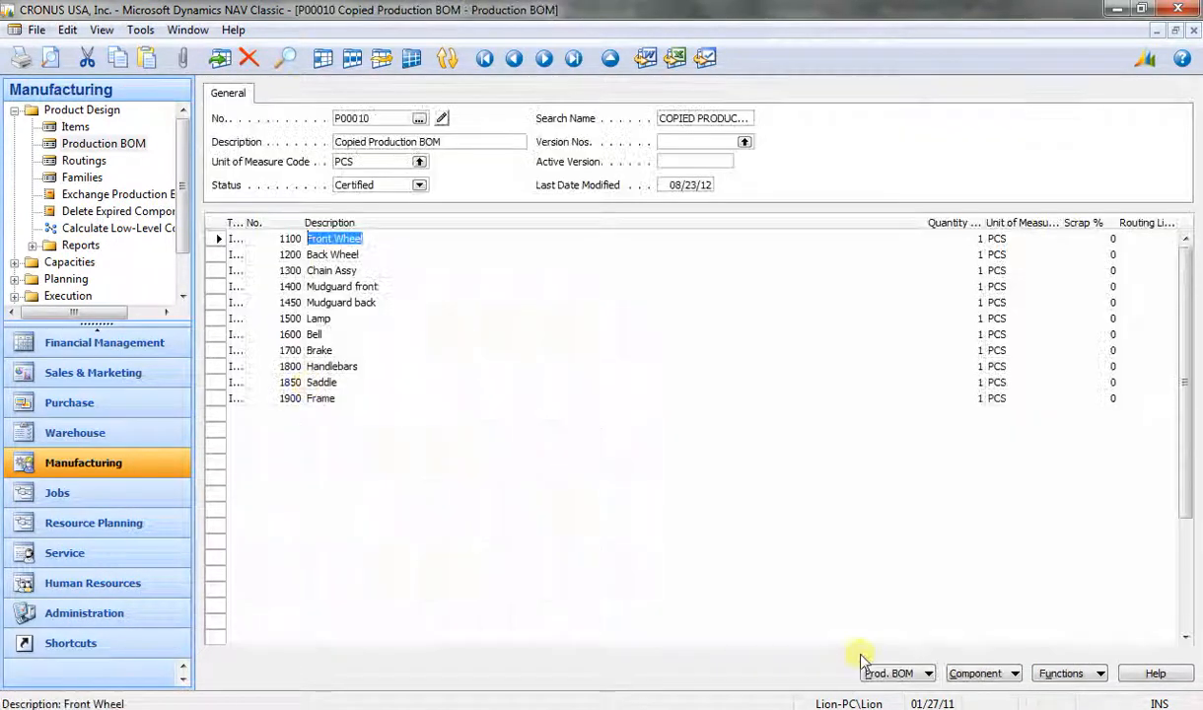
left_click(978, 676)
left_click(985, 627)
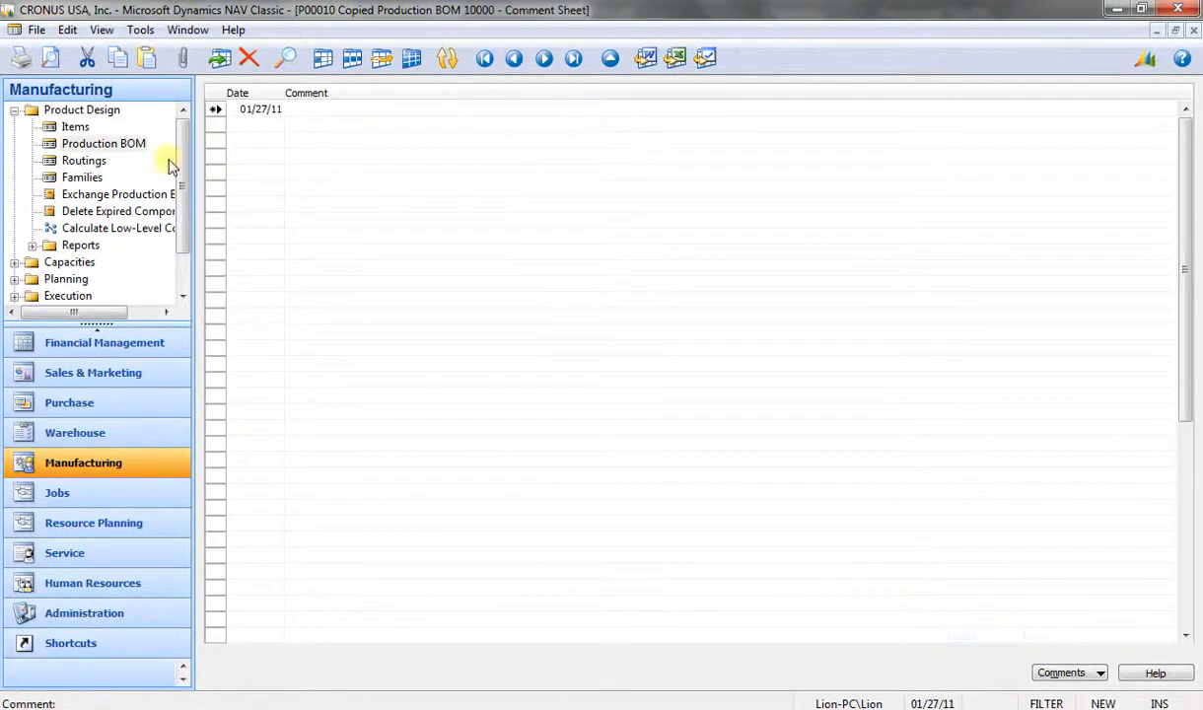
key("Escape")
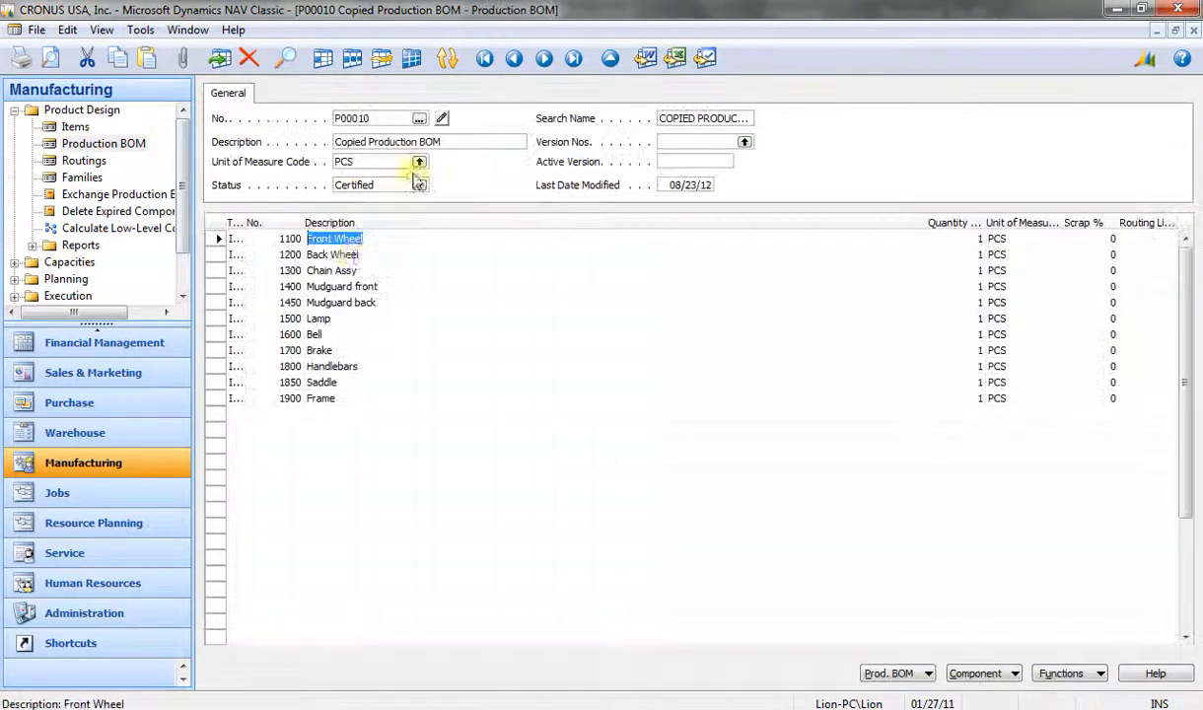
- Add the comment "Test Front Wheel Comment" to the Front Wheel component and return to the BOM
left_click(331, 239)
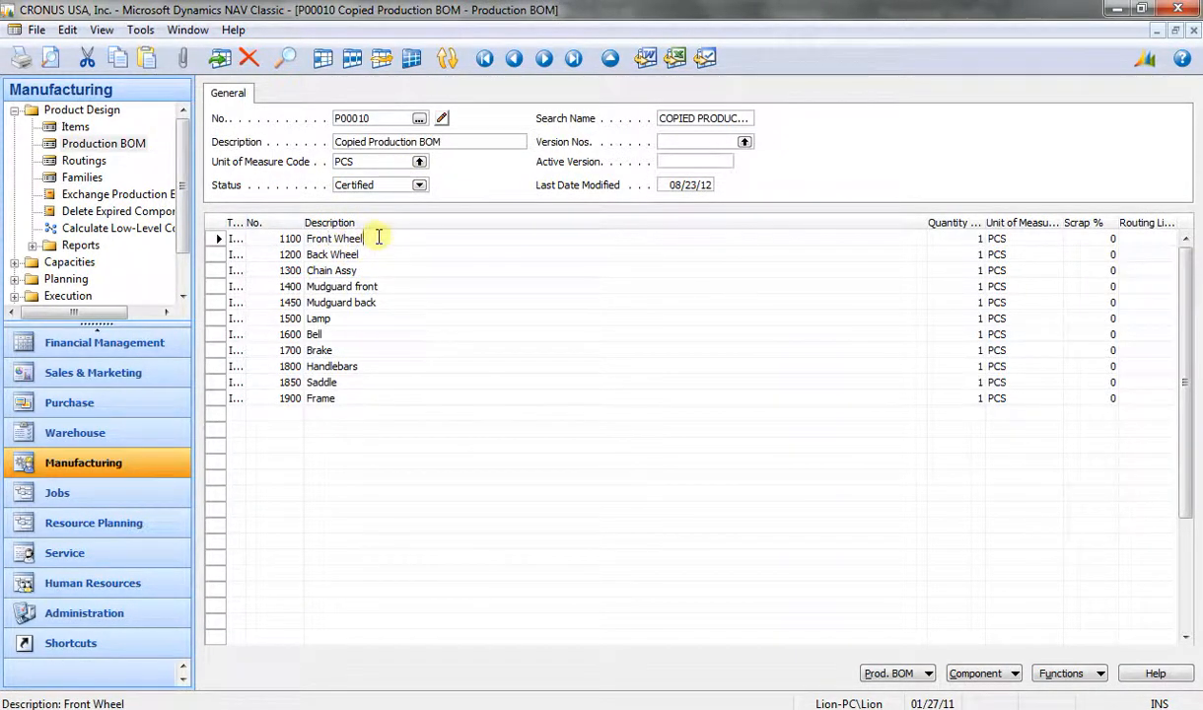
left_click(984, 674)
left_click(961, 625)
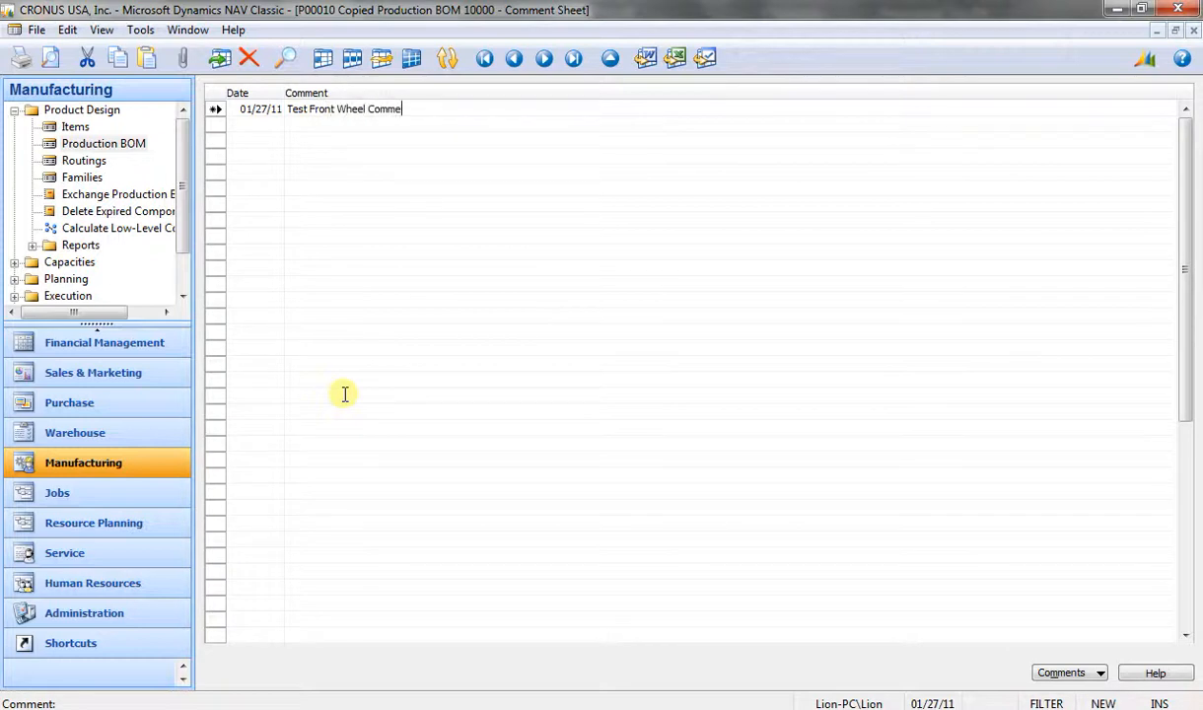
key("Escape")
key("Escape")
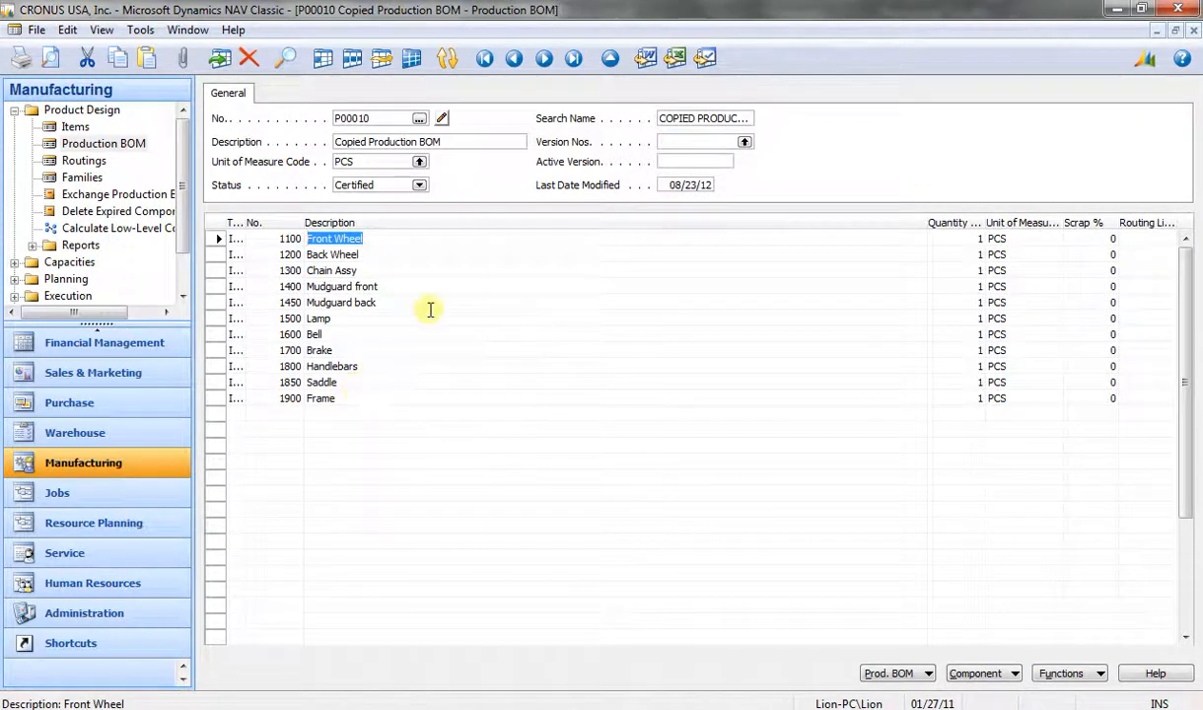
- Check the comment sheet of the BOM header, and review the Front Wheel component's where-used list and comments
left_click(442, 119)
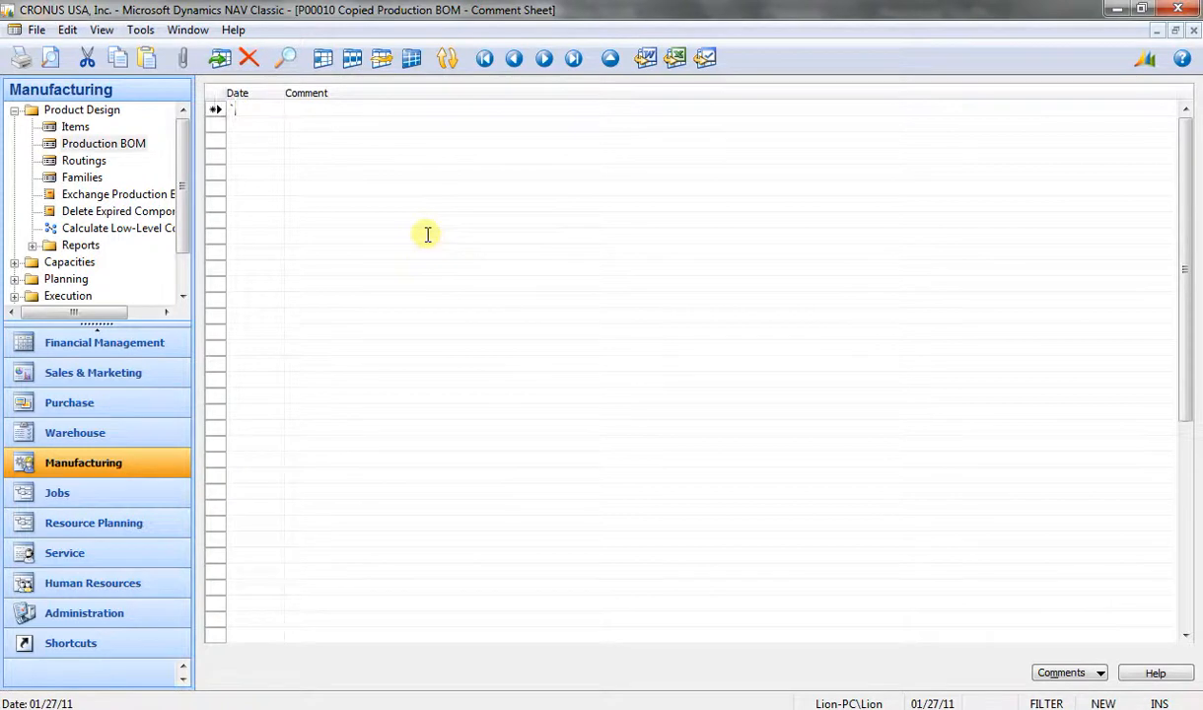
key("Escape")
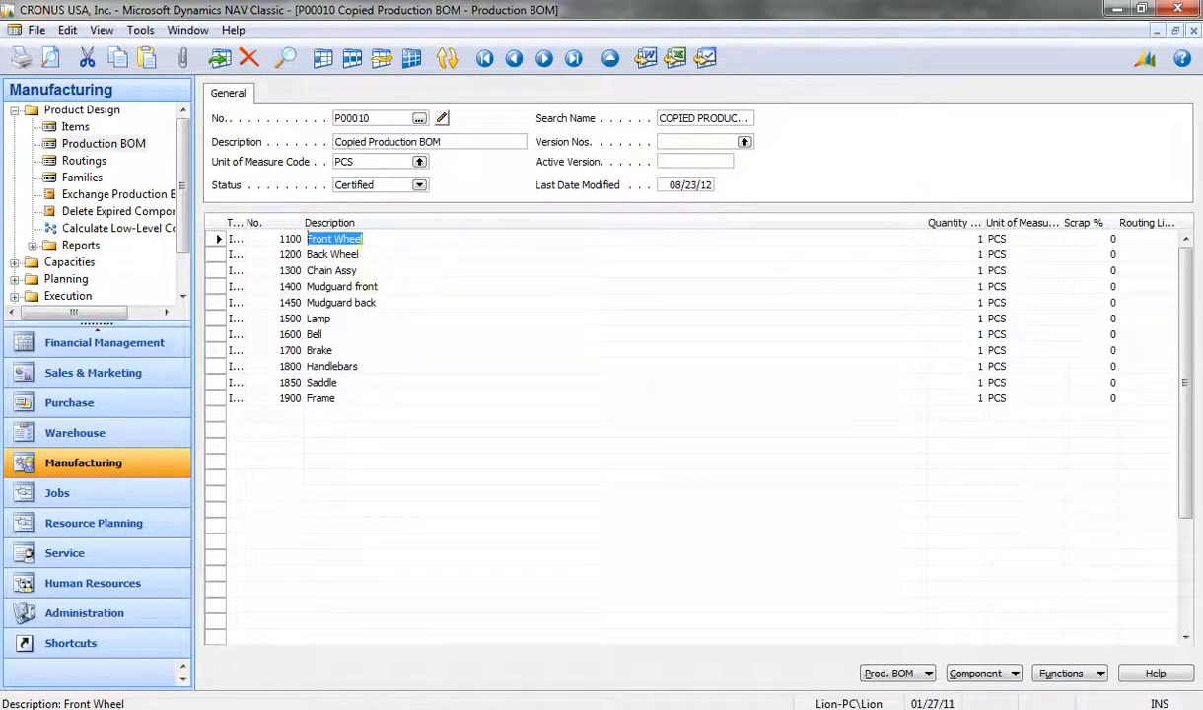
left_click(978, 670)
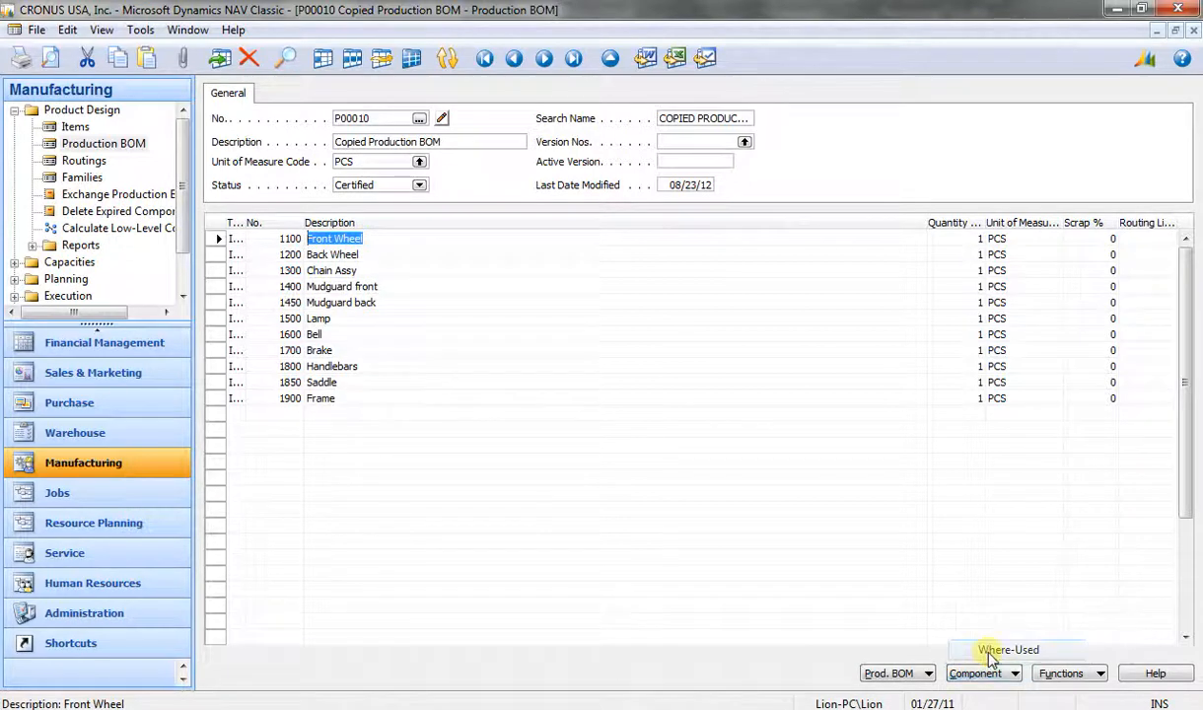
left_click(1002, 650)
key("Escape")
left_click(961, 677)
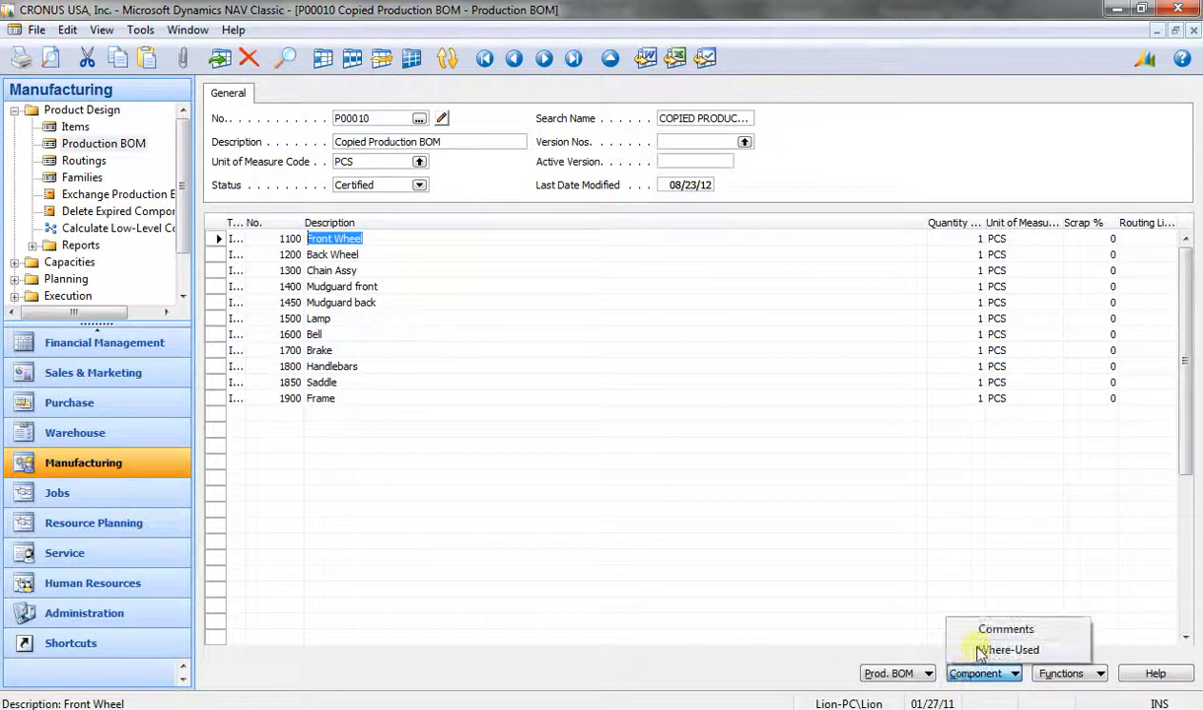
left_click(981, 651)
key("Escape")
left_click(977, 681)
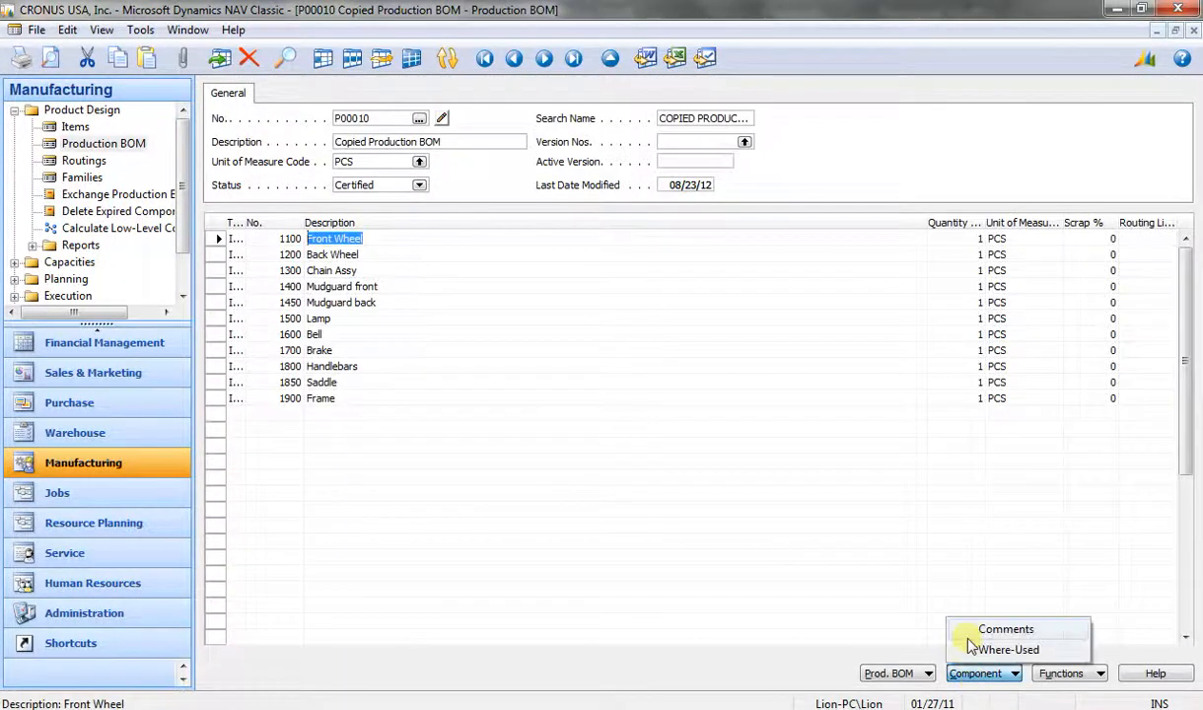
left_click(969, 628)
key("Escape")
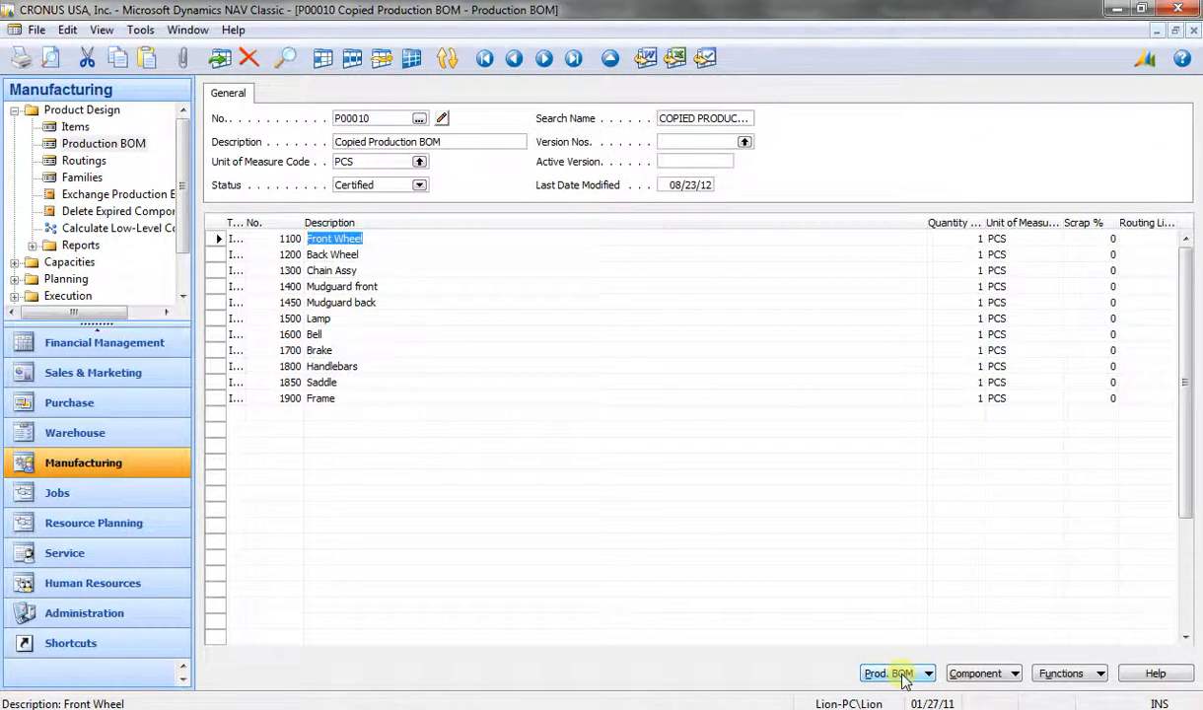
- Examine the list of production BOMs and reopen P00010 Copied Production BOM from it
left_click(902, 677)
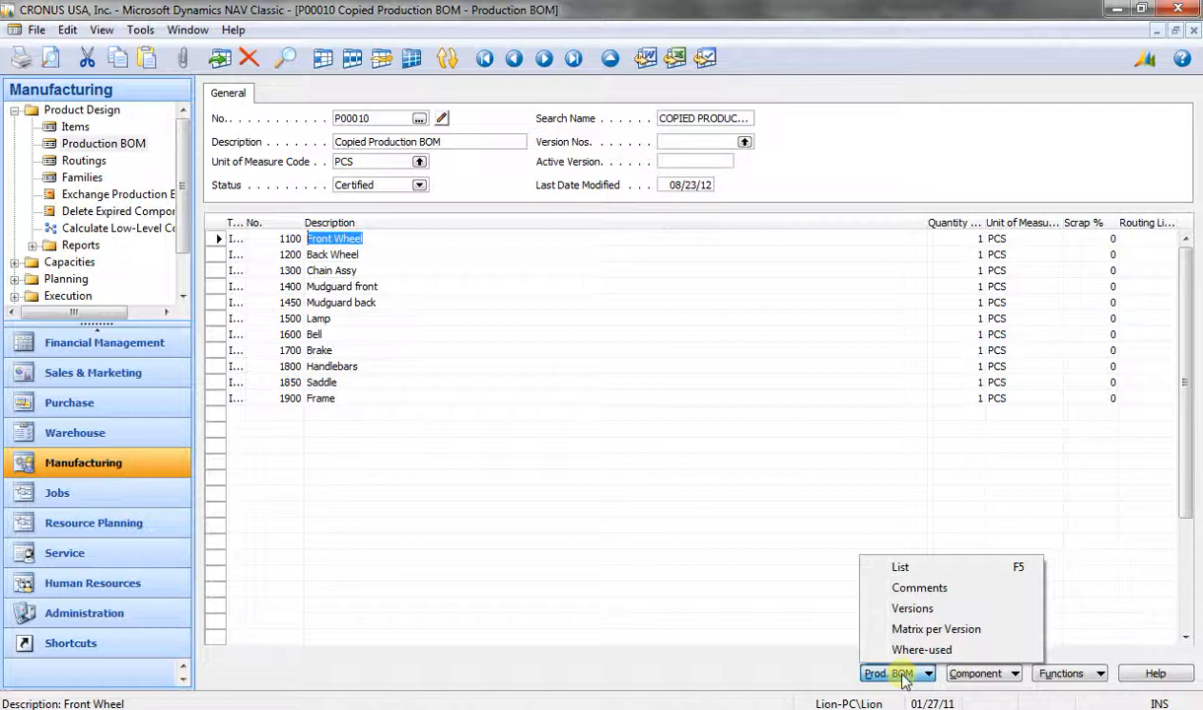
left_click(902, 567)
key("Escape")
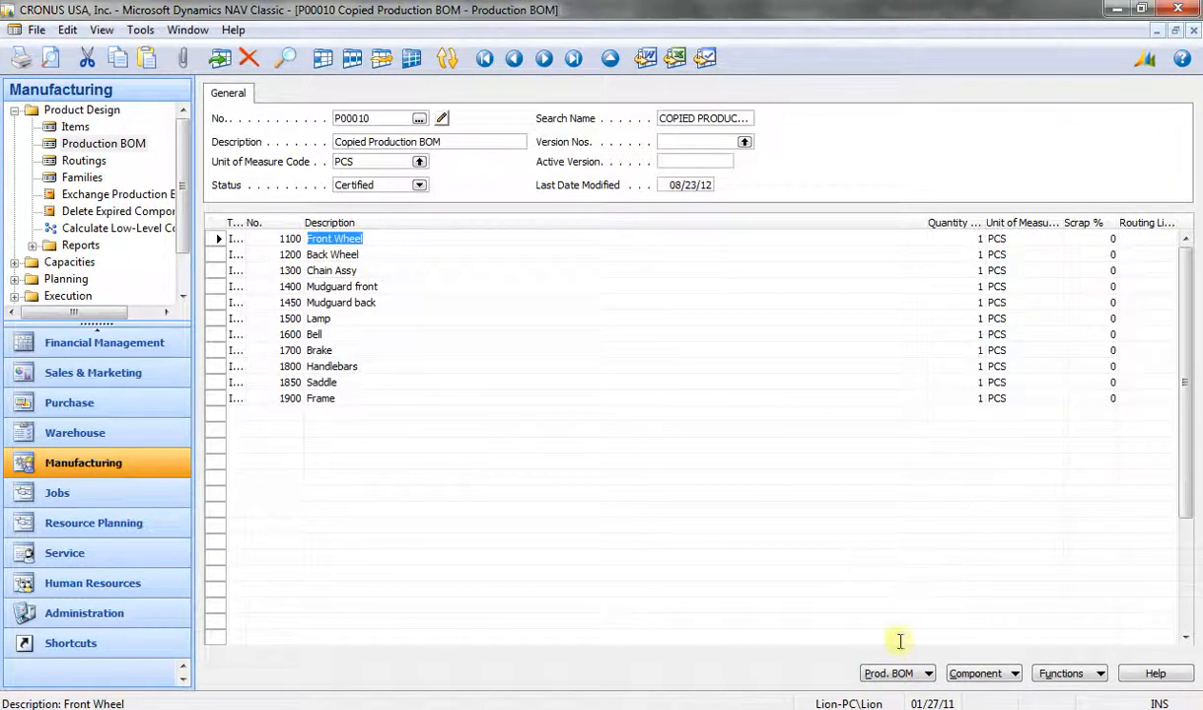
left_click(902, 675)
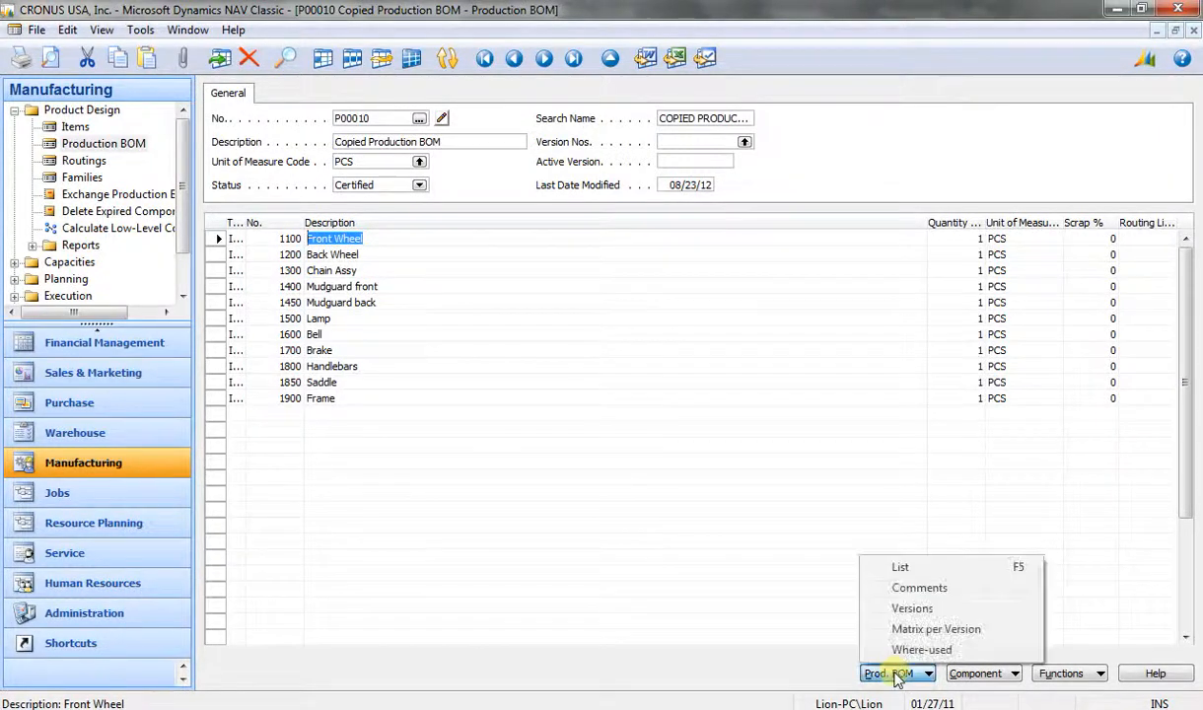
left_click(903, 568)
key("Escape")
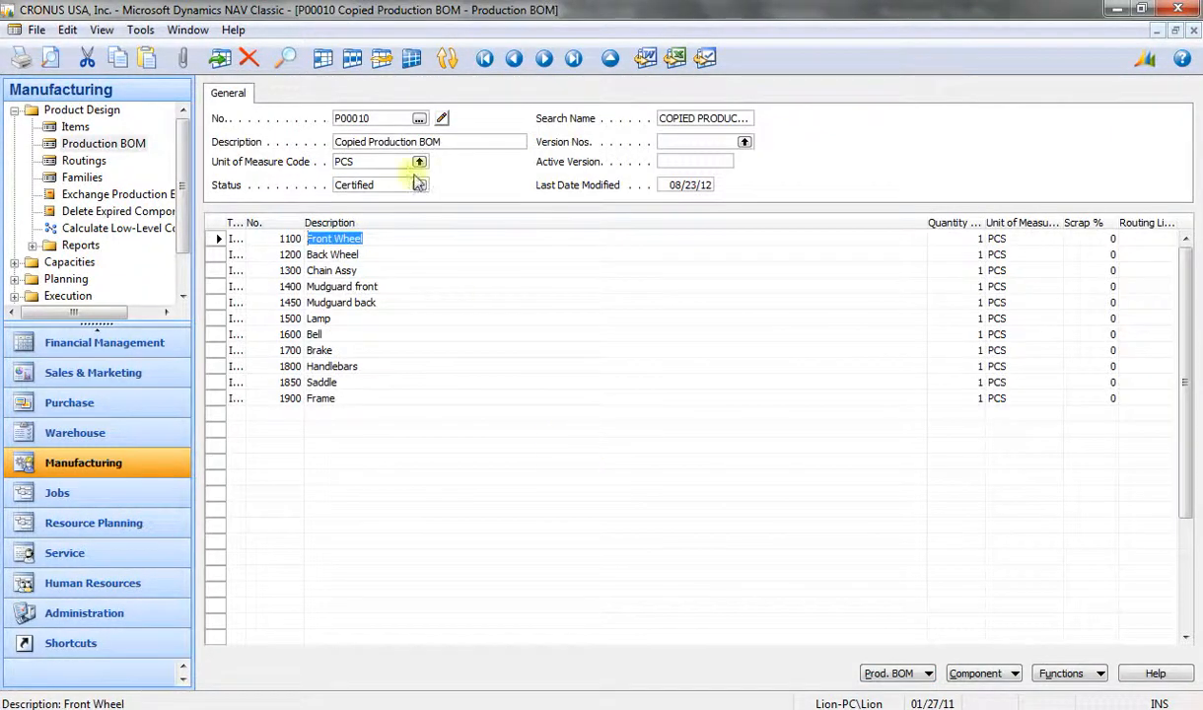
left_click(376, 121)
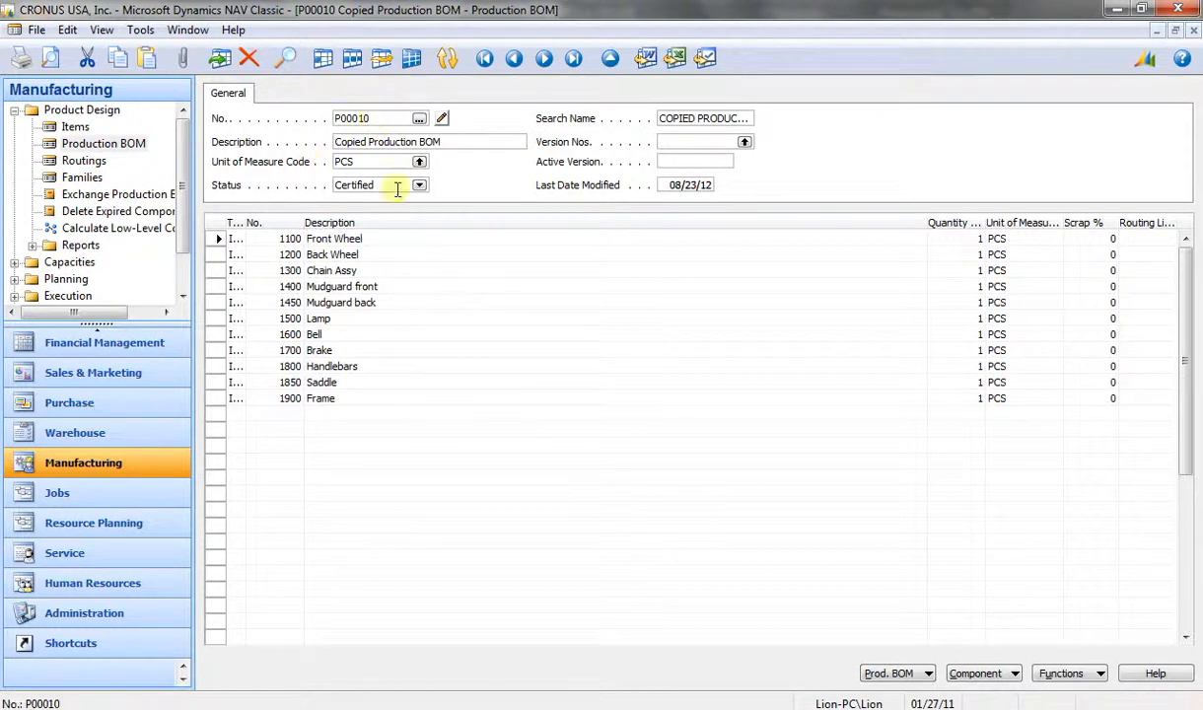
left_click(611, 61)
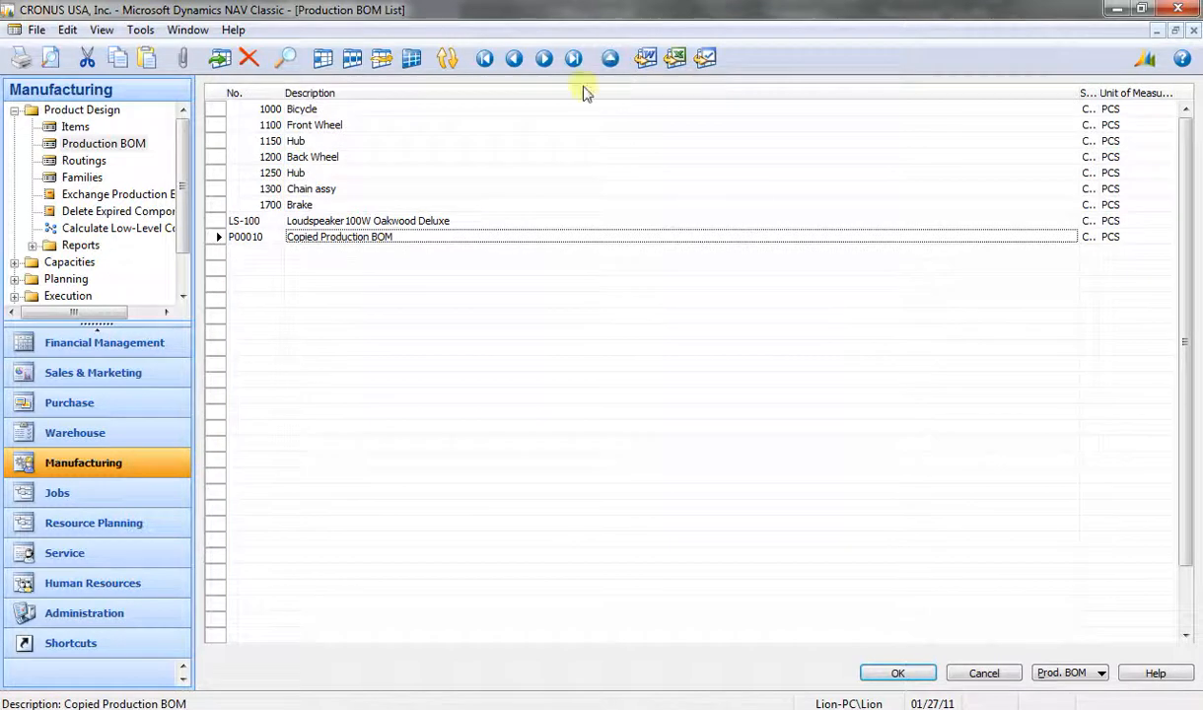
double_click(255, 239)
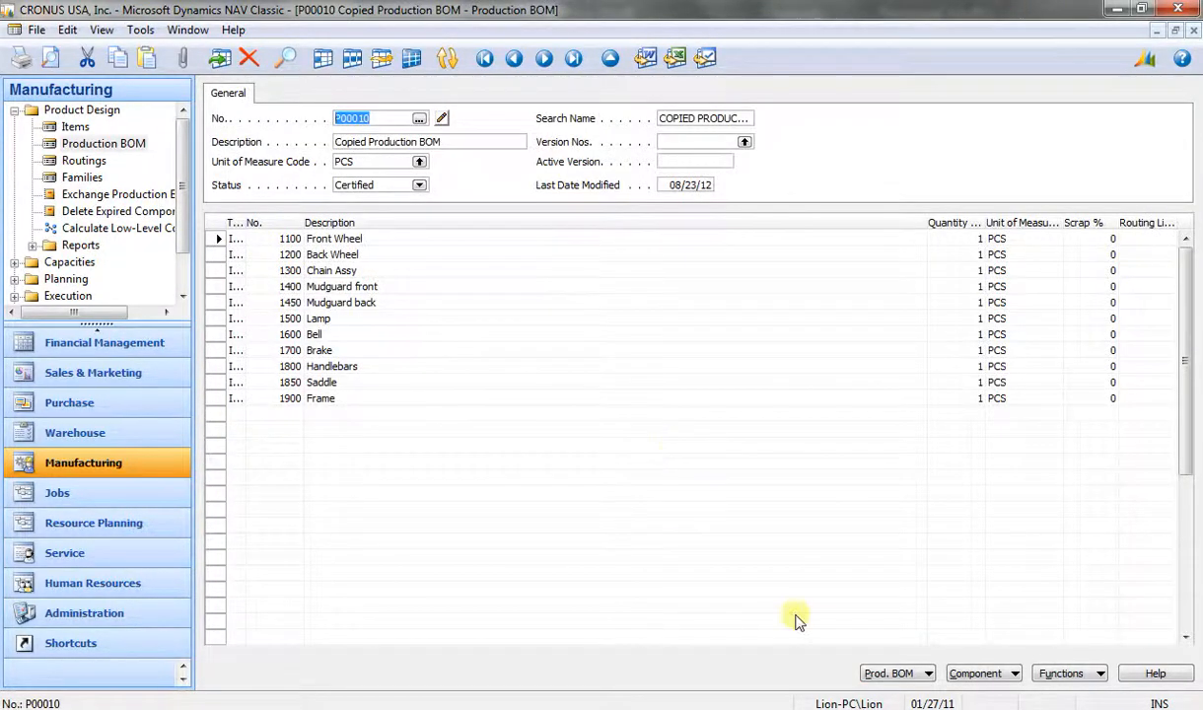
- Look at the comments of production BOM P00010 and add a comment beginning with "First" to its header
left_click(892, 675)
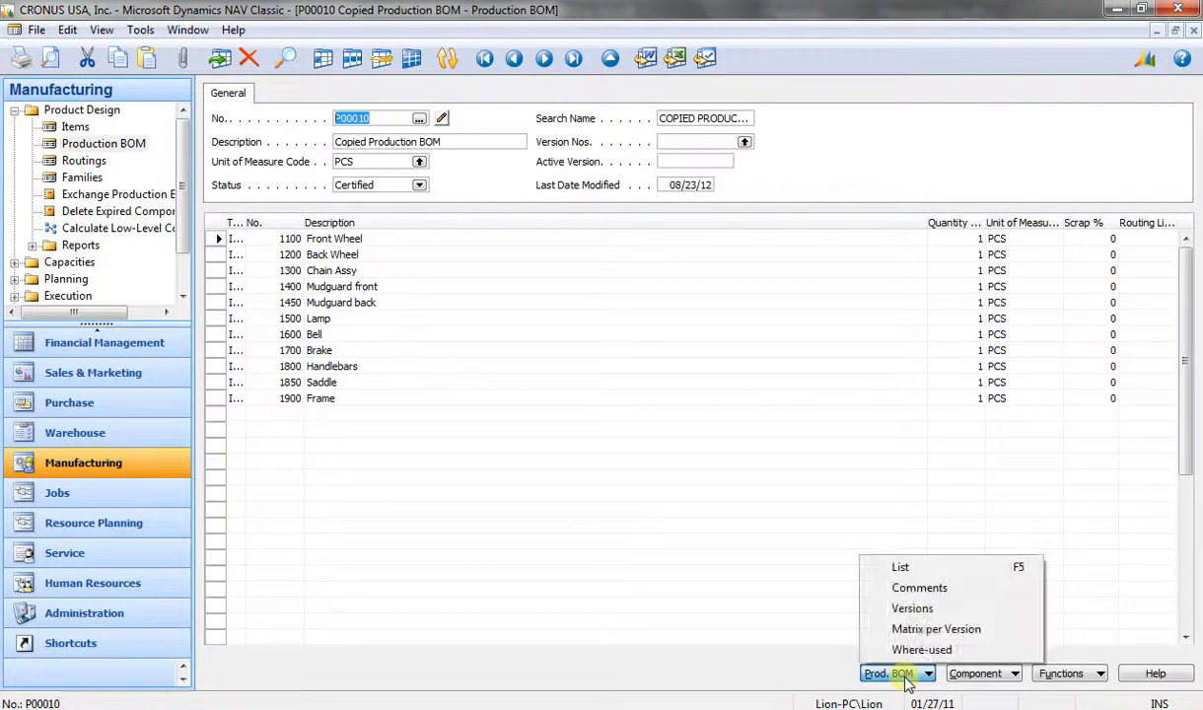
left_click(913, 588)
key("Escape")
key("Escape")
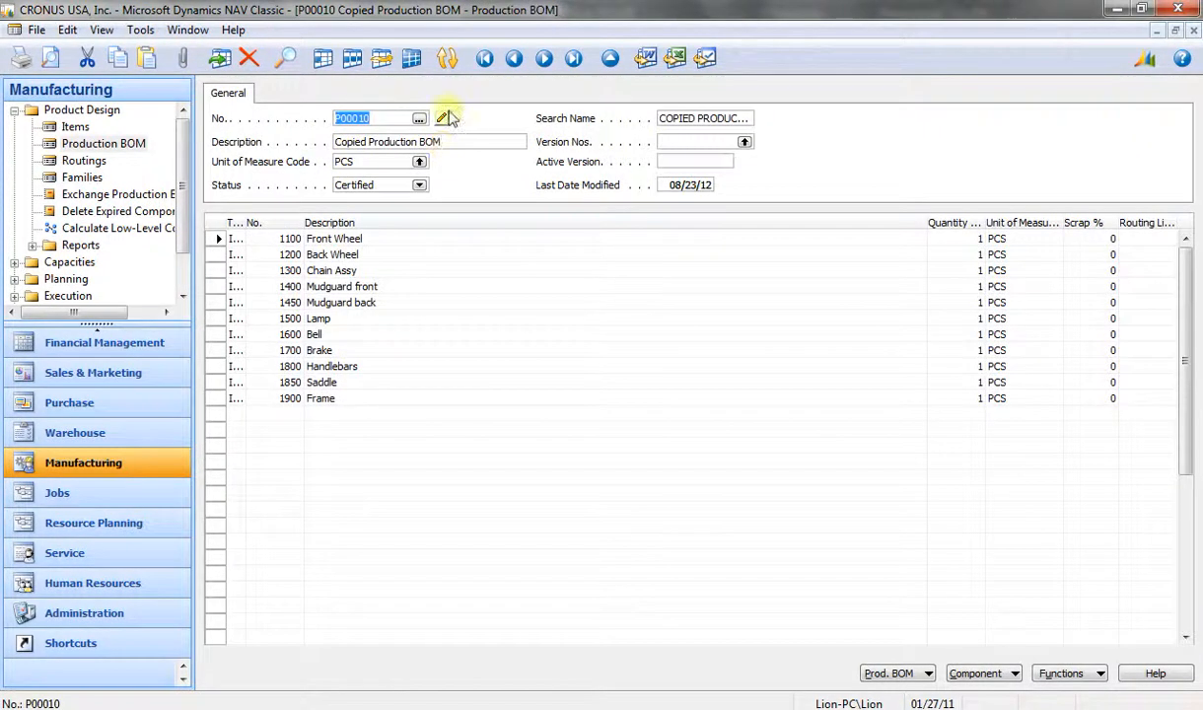
left_click(443, 118)
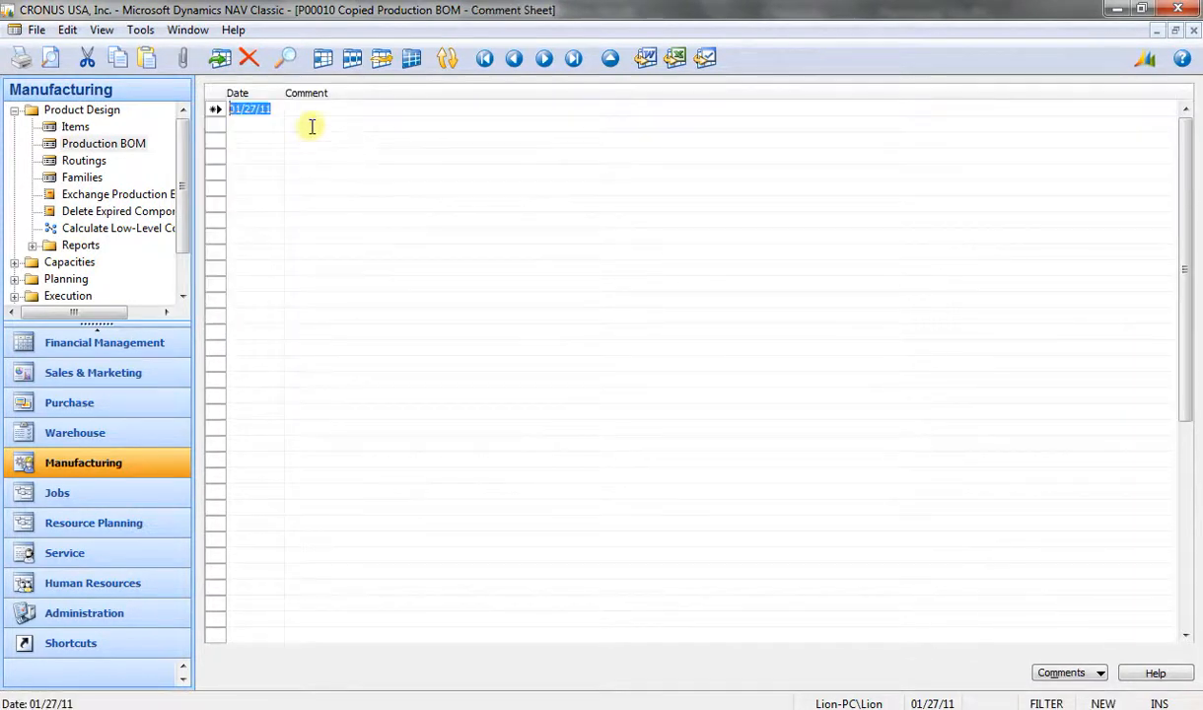
left_click(312, 111)
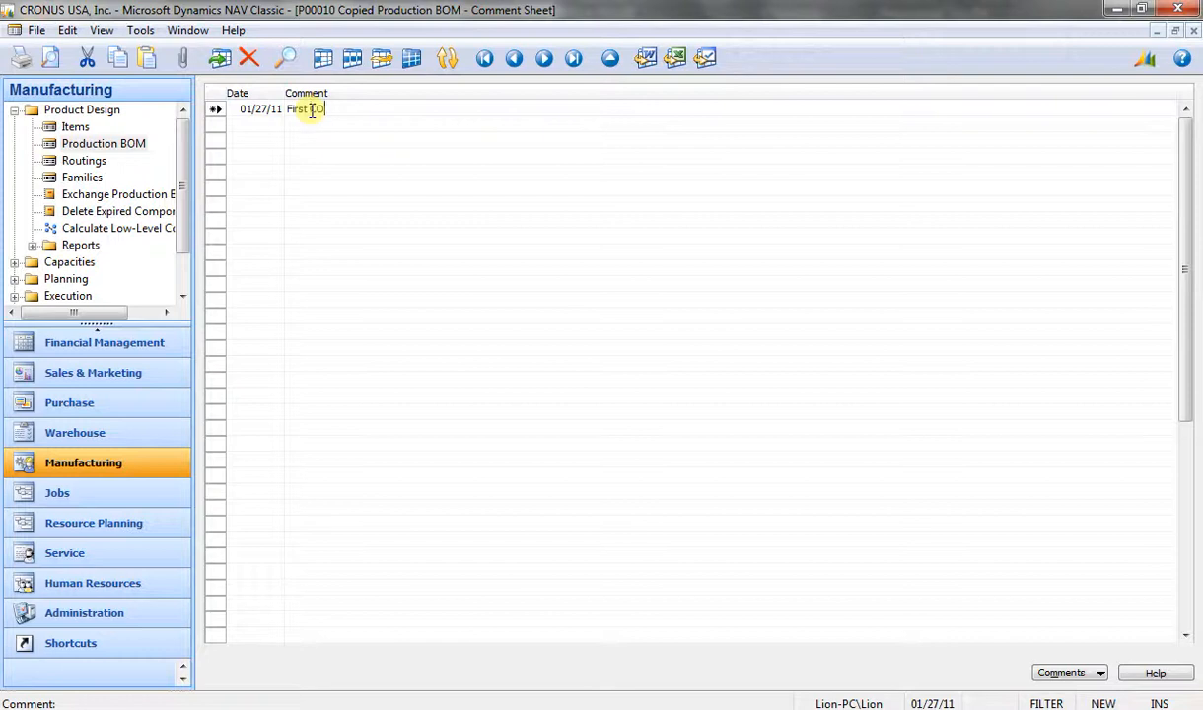
key("Escape")
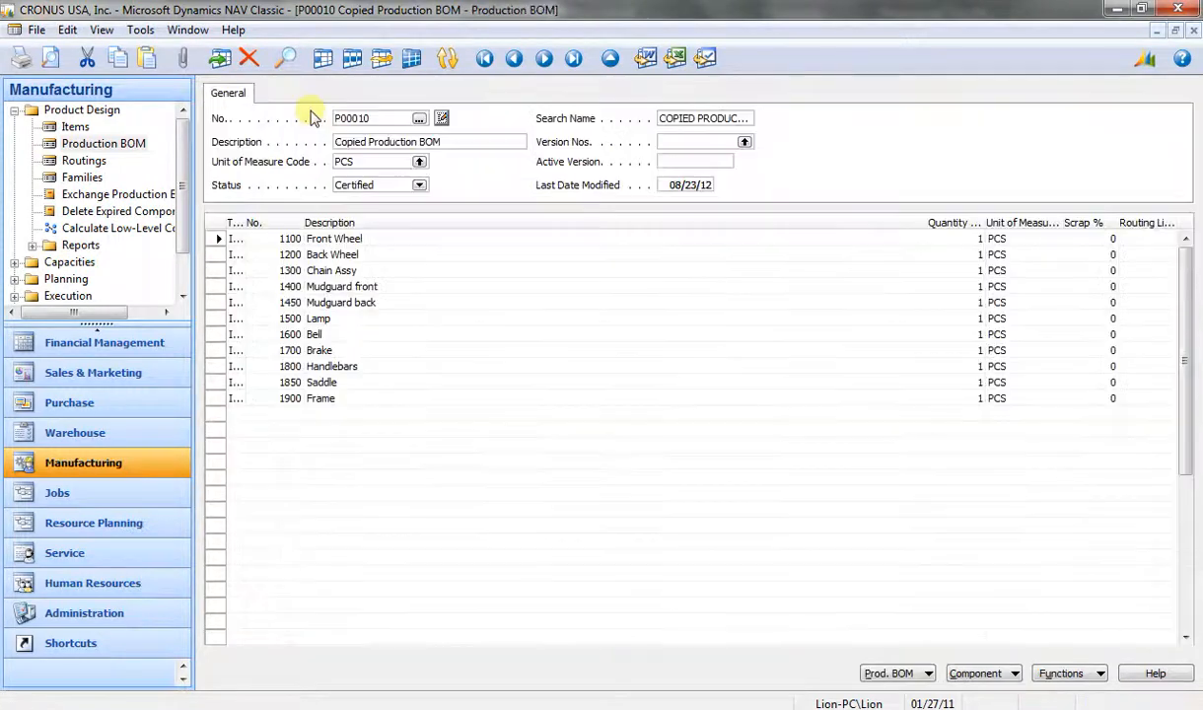
- Check the comment sheet of the P00010 BOM header and return to the production BOM
left_click(888, 674)
left_click(919, 588)
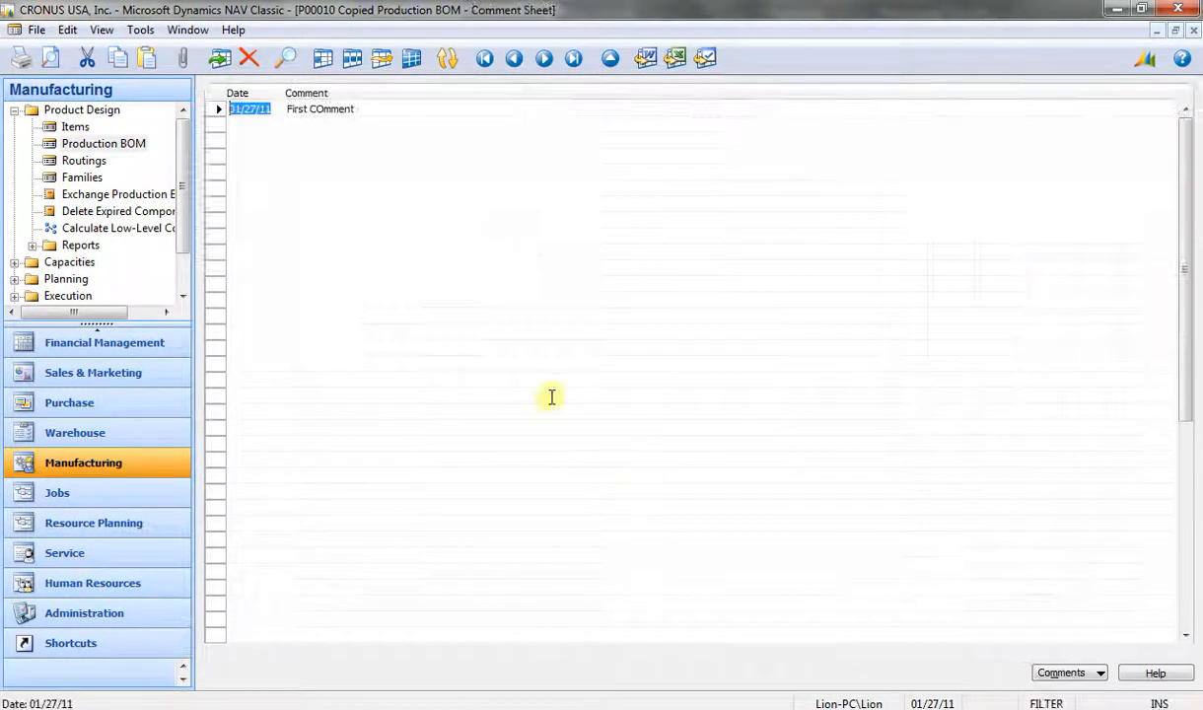
key("Escape")
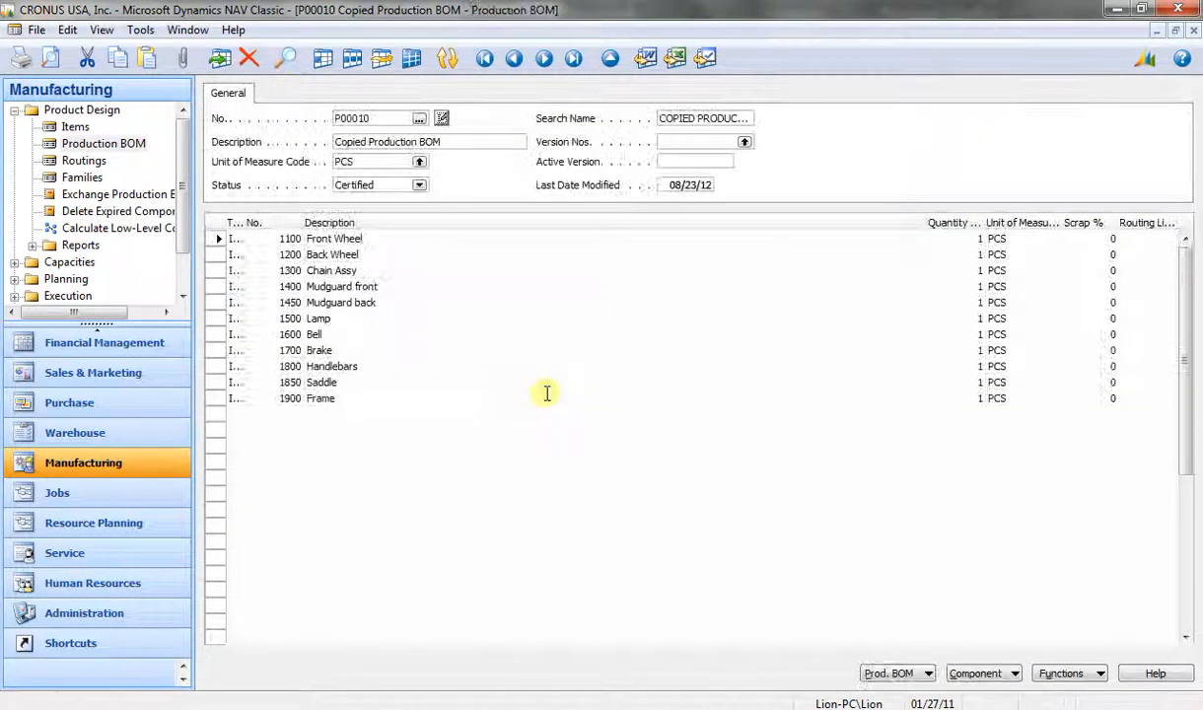
left_click(878, 681)
left_click(903, 587)
key("Escape")
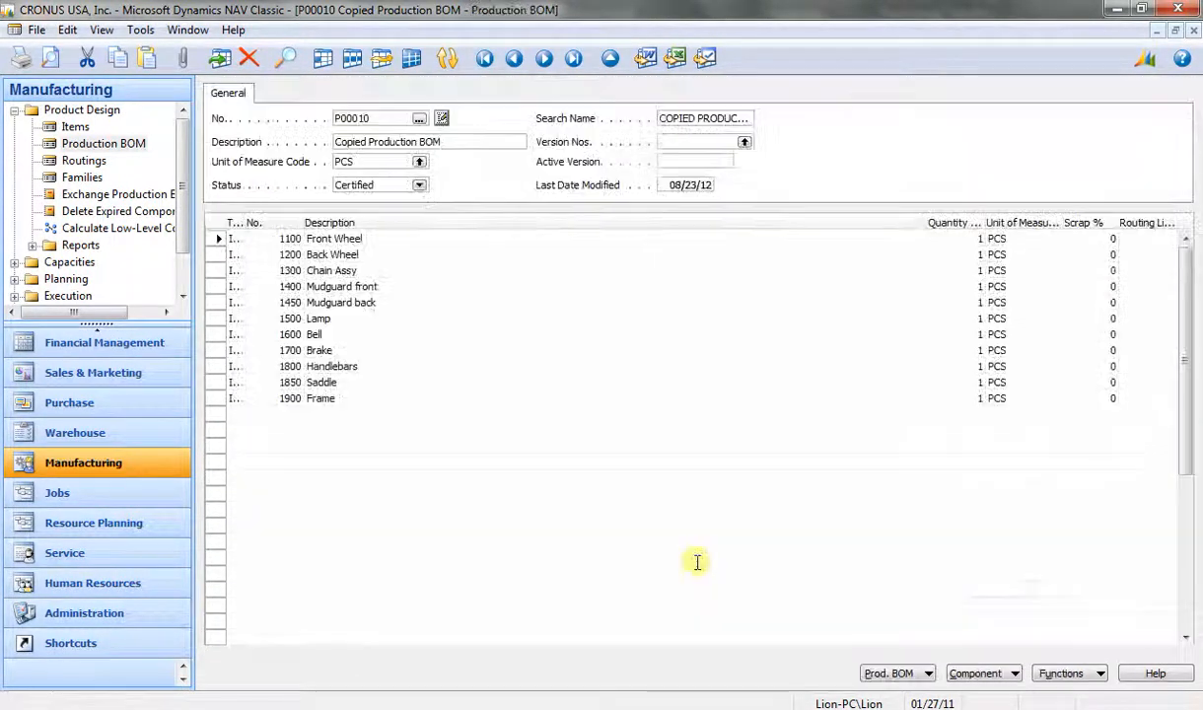
left_click(883, 677)
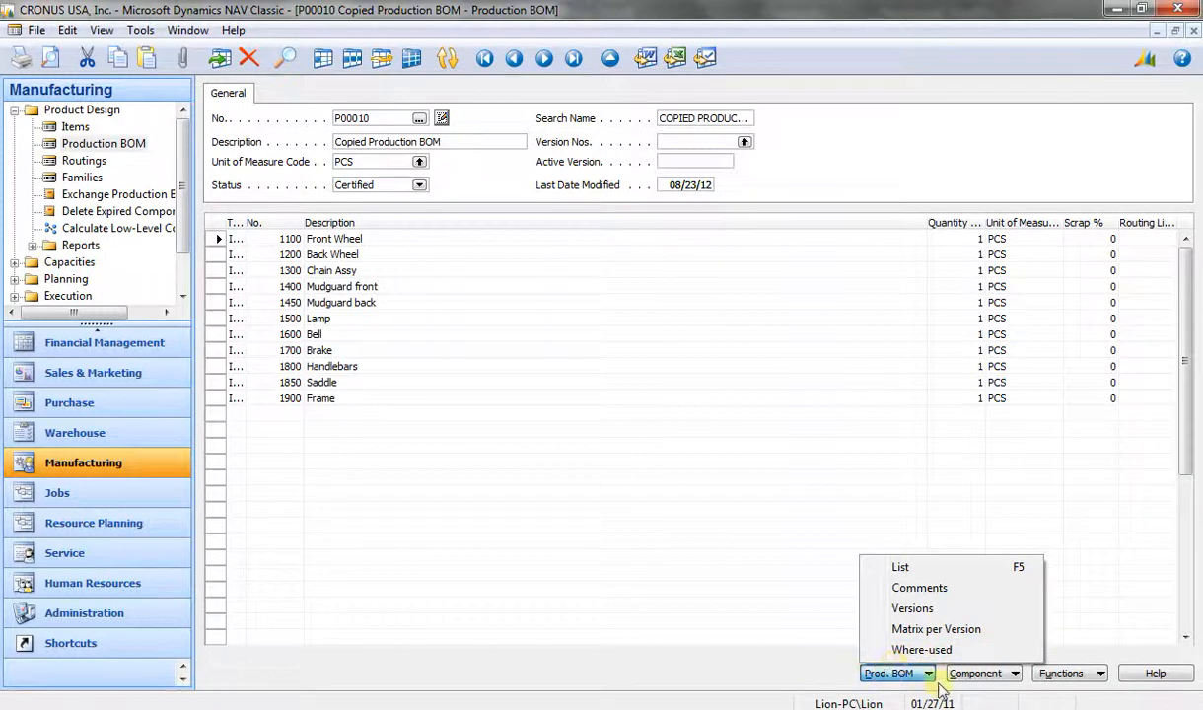
left_click(891, 675)
left_click(891, 675)
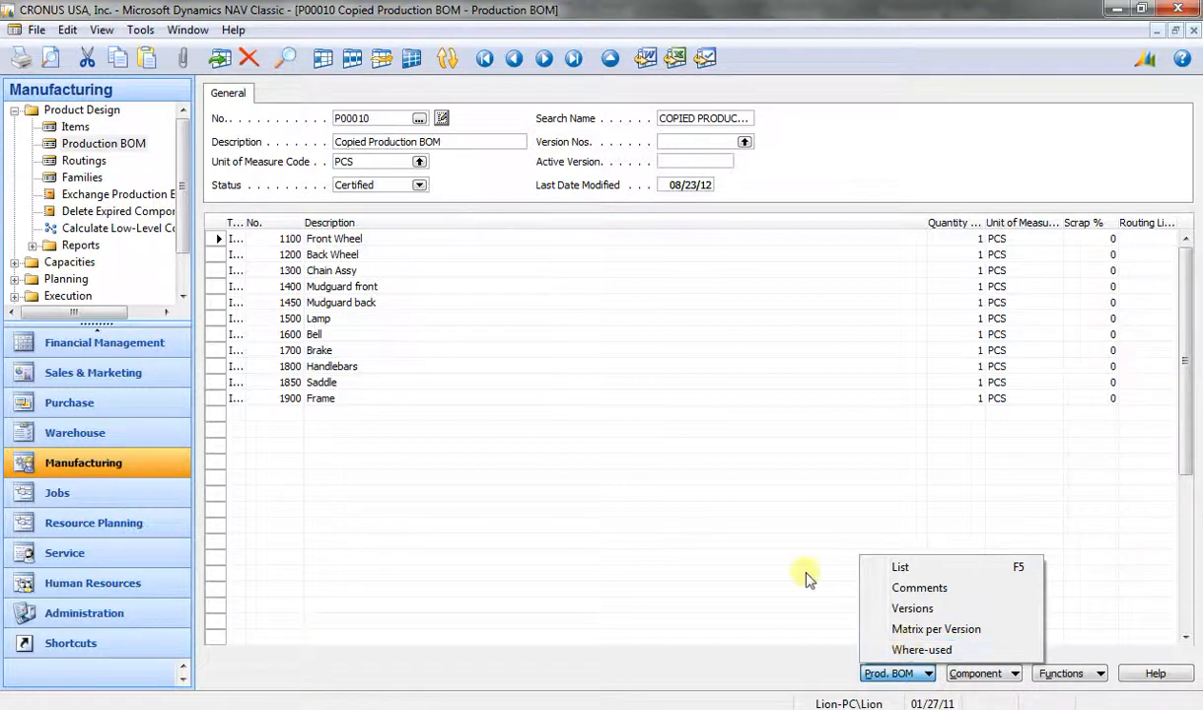
left_click(330, 119)
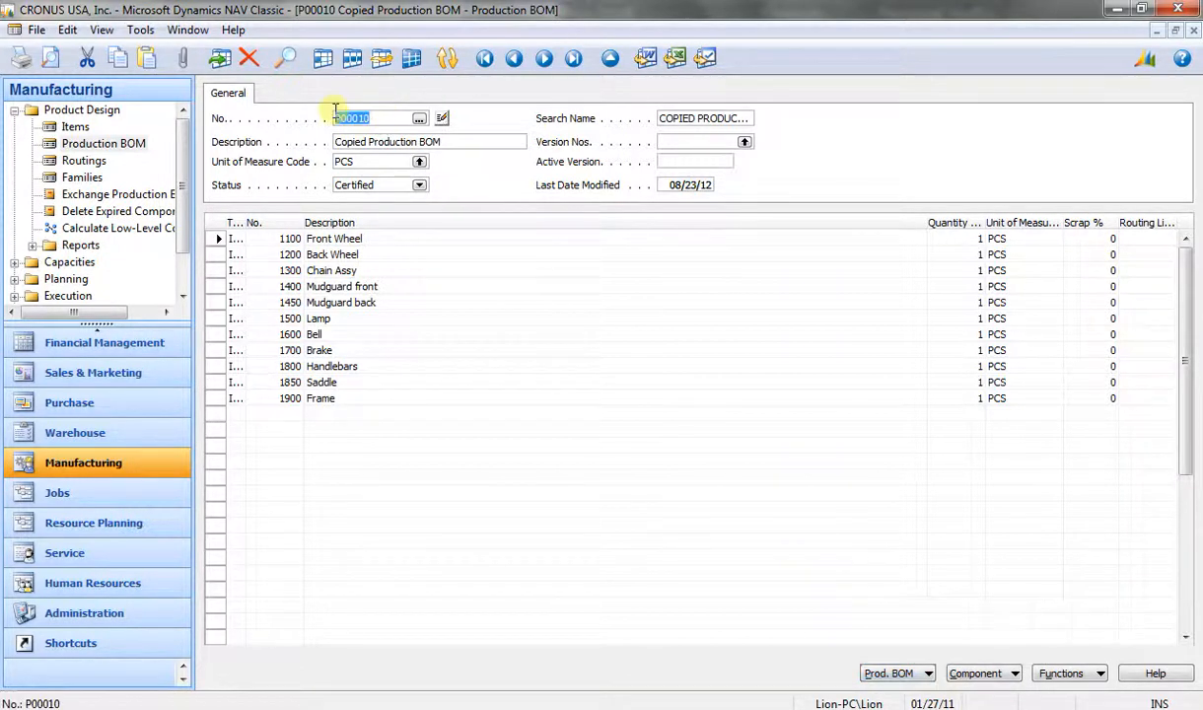
left_click(384, 123)
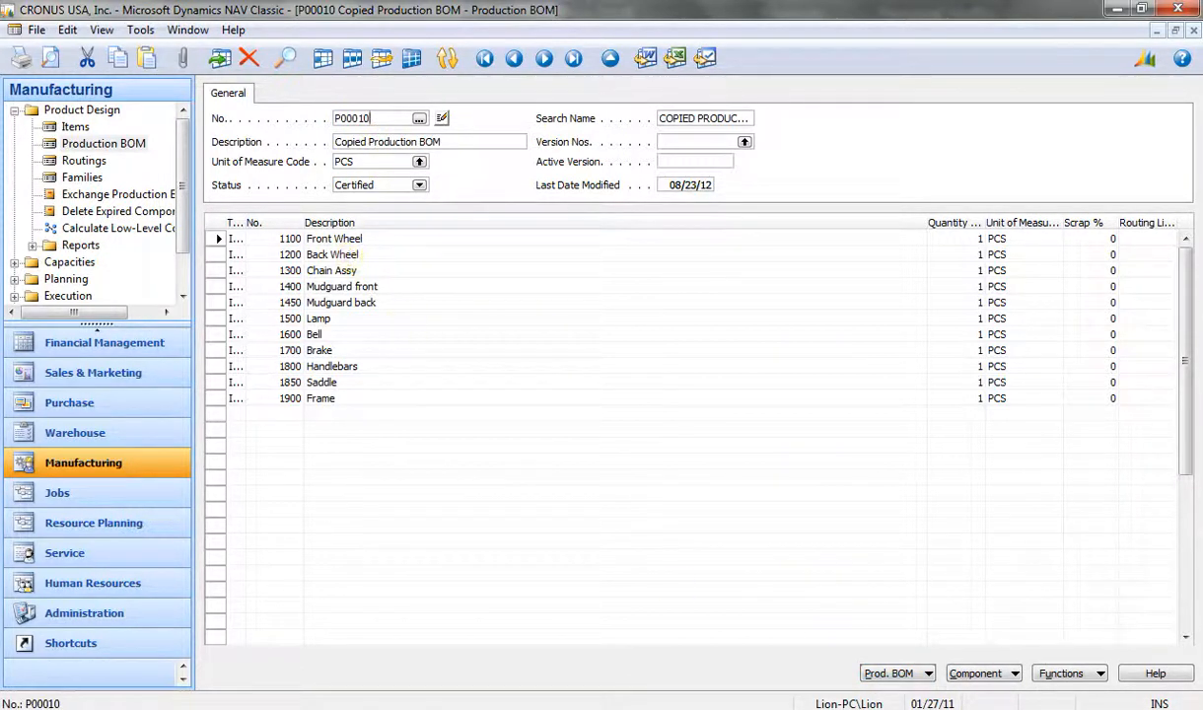
- Create version 1 of production BOM P00010 with the description "Version first 08_23_2012"
left_click(888, 674)
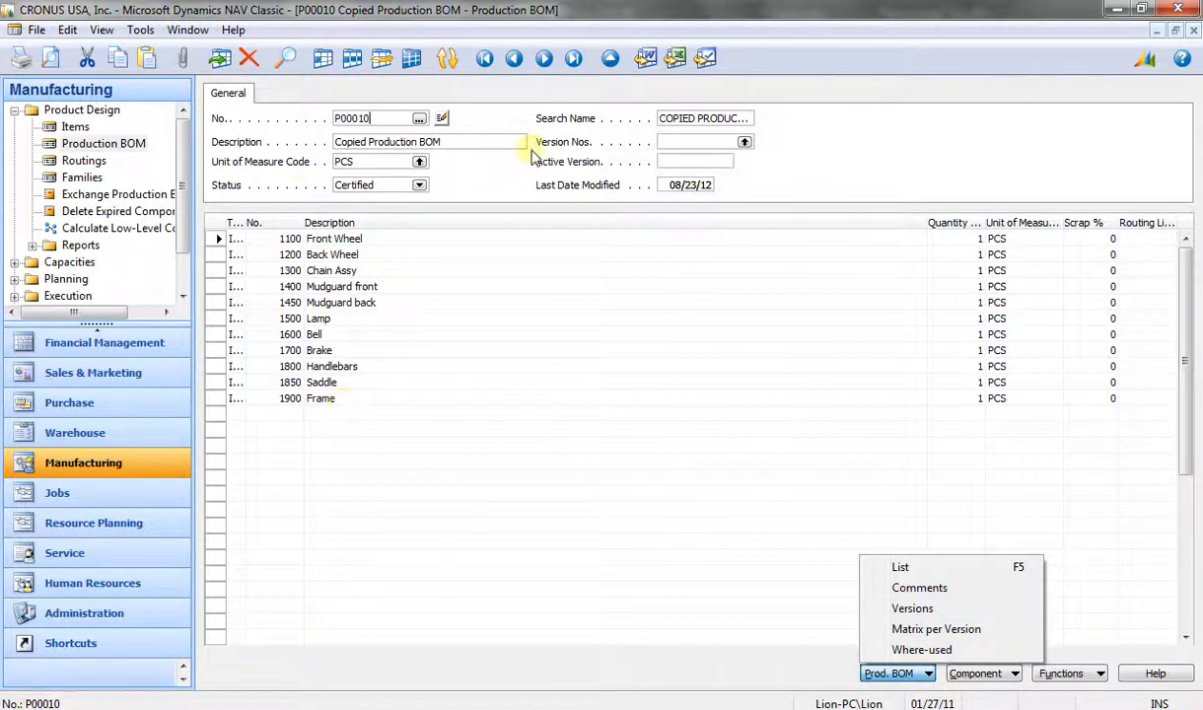
left_click(872, 609)
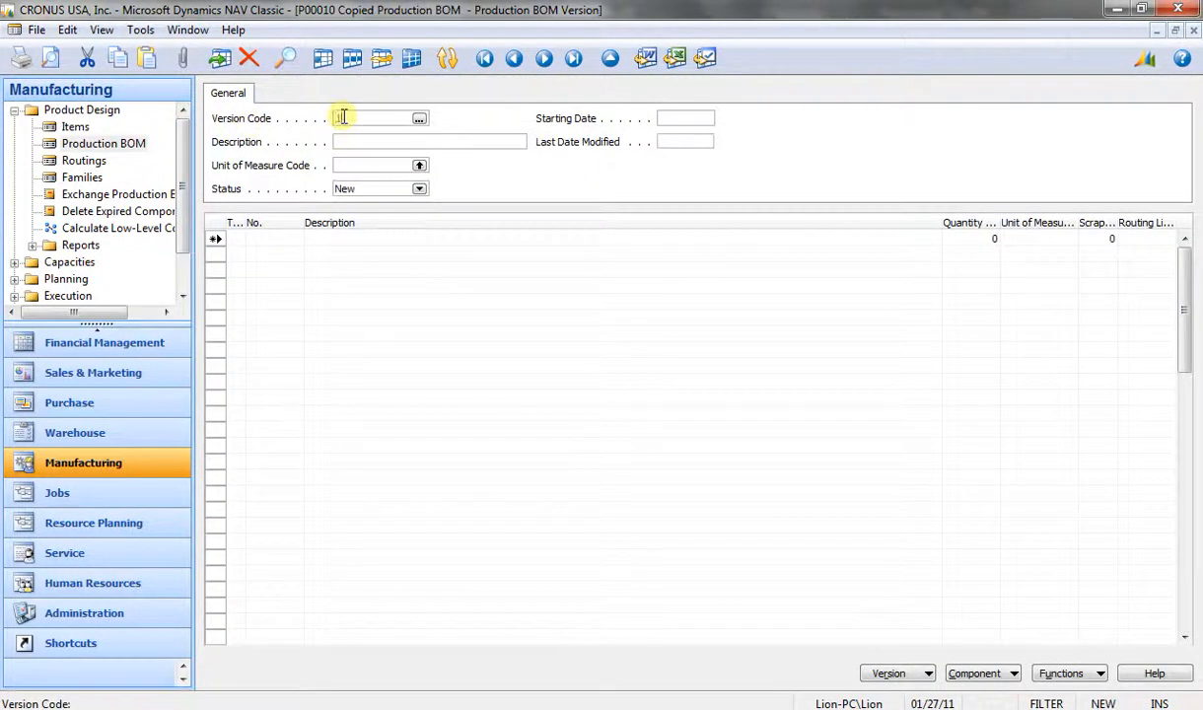
type("1")
key("Return")
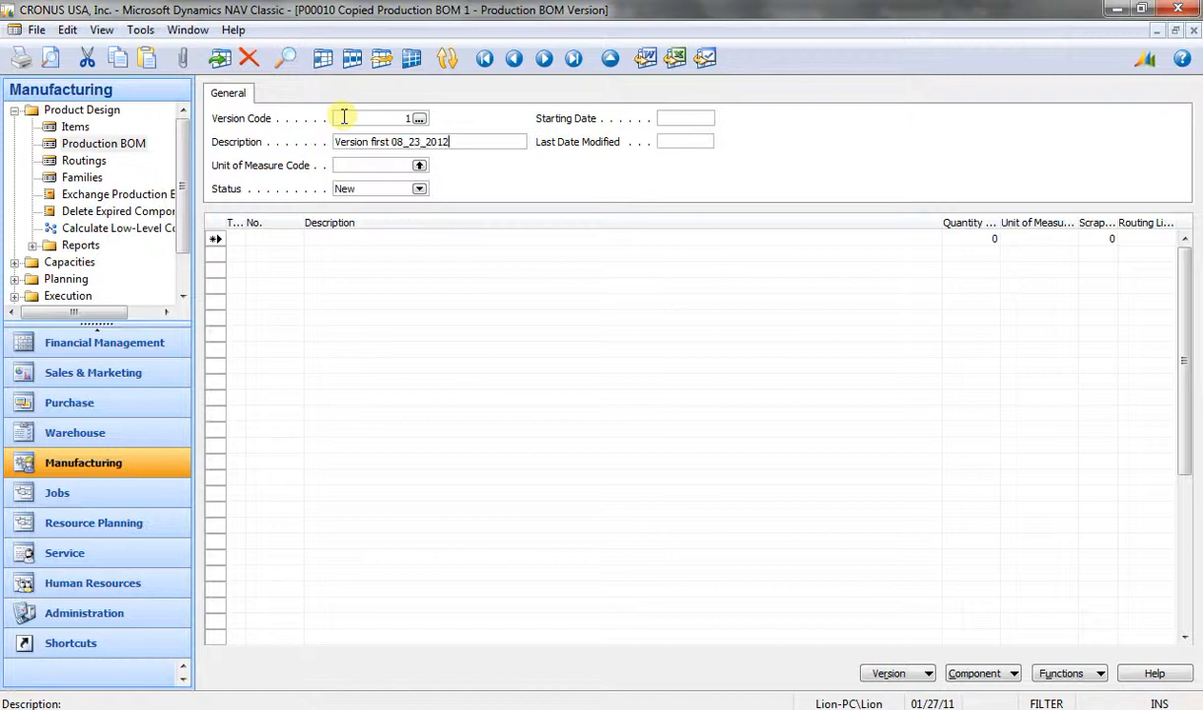
- Set the version's unit of measure code to PCS and its starting date to 08/23/12
key("Tab")
key("F6")
key("Return")
key("Tab")
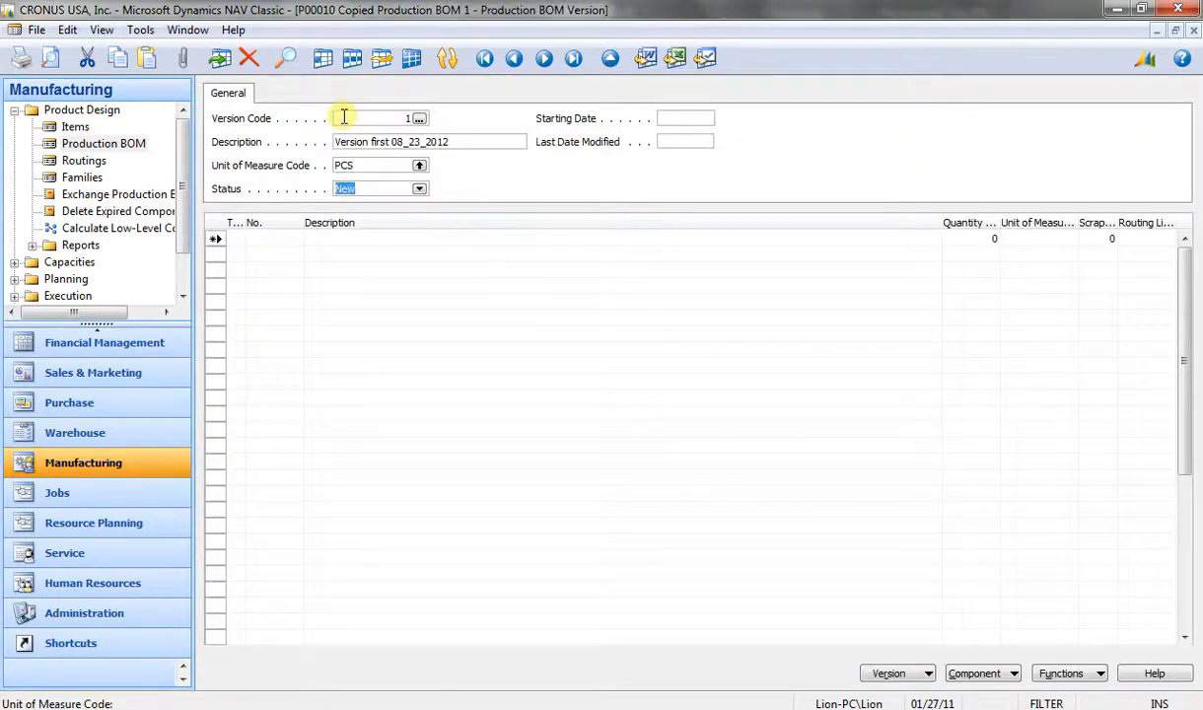
left_click(671, 116)
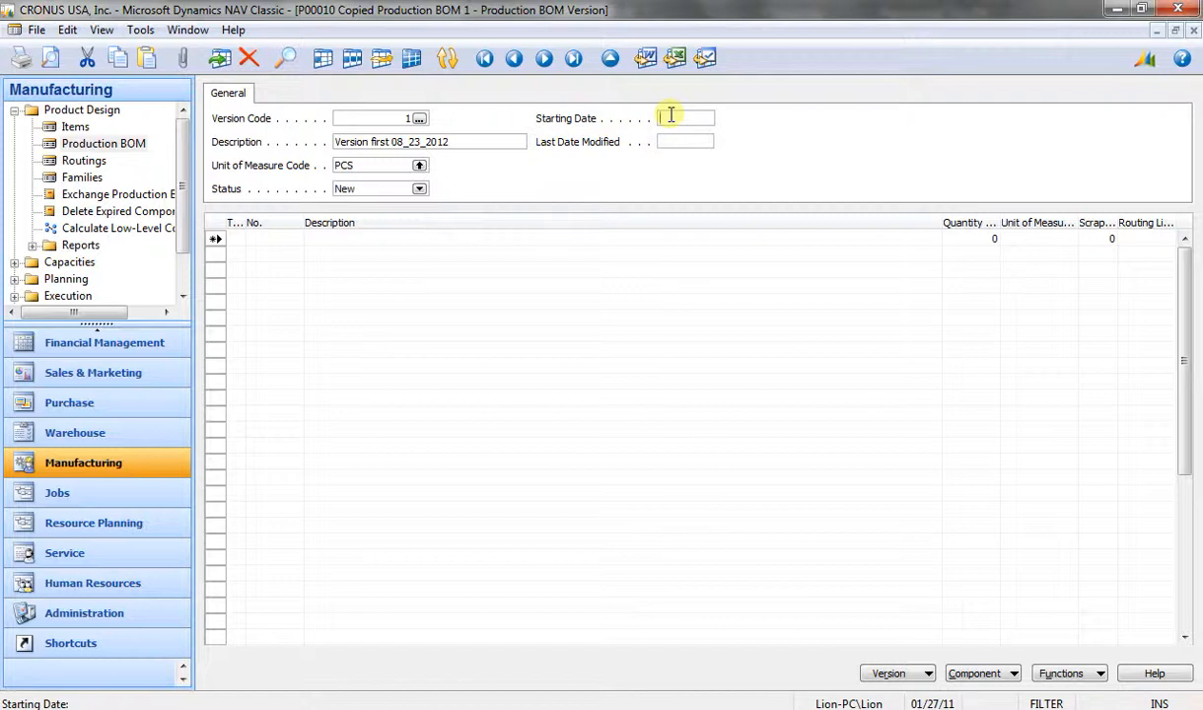
type("t")
key("Return")
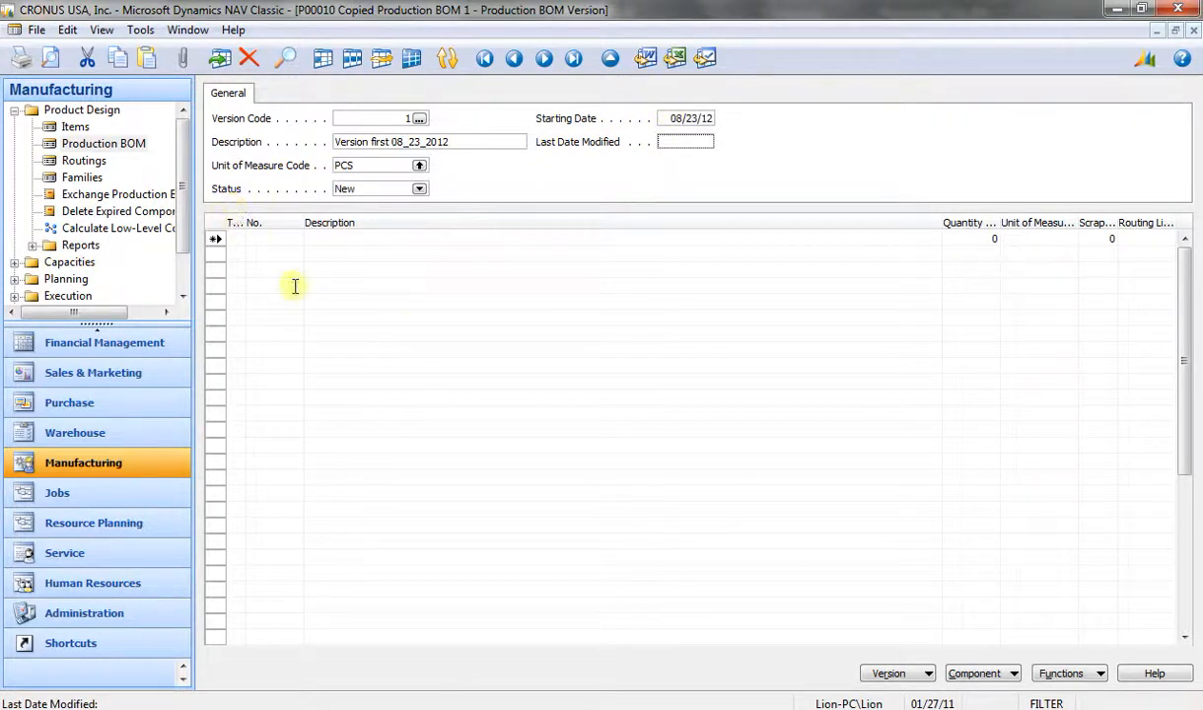
left_click(1085, 674)
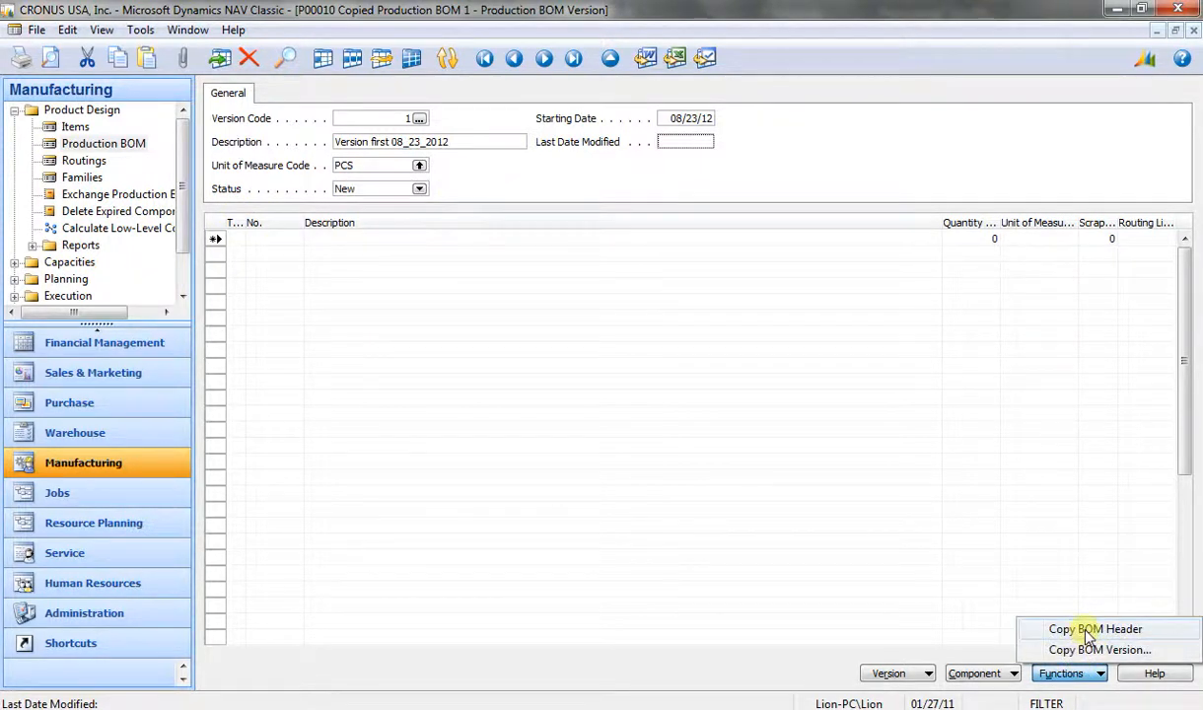
key("Escape")
key("Escape")
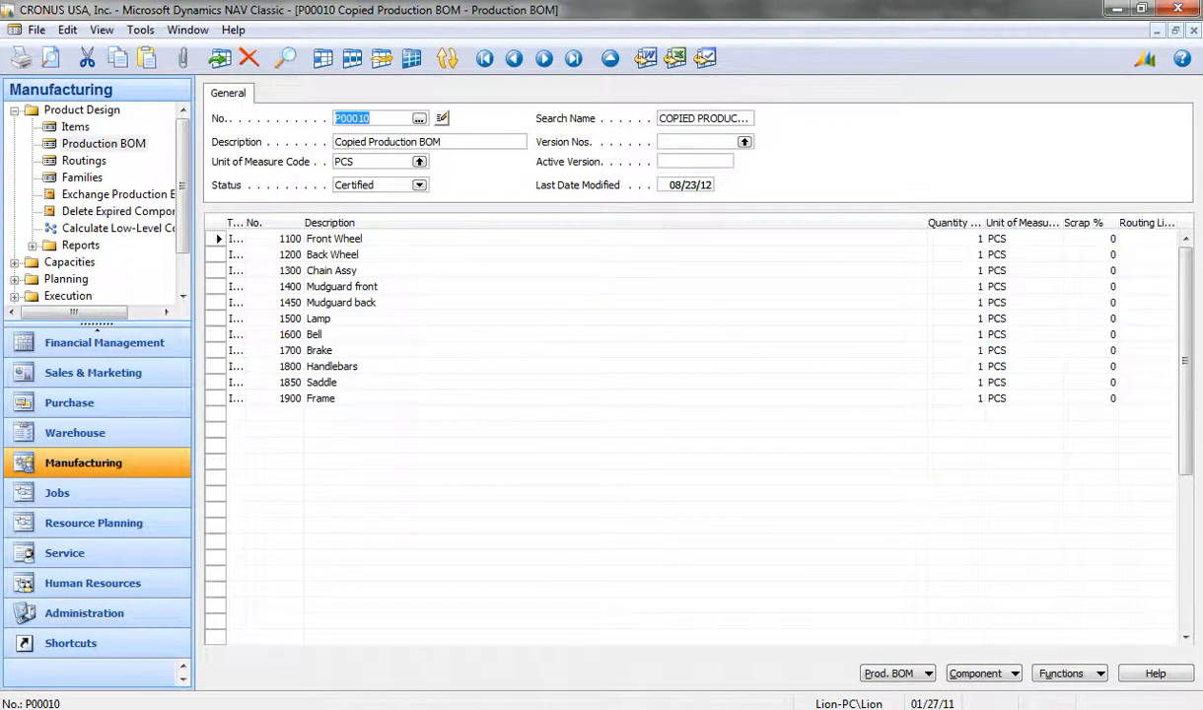
left_click(900, 674)
left_click(870, 609)
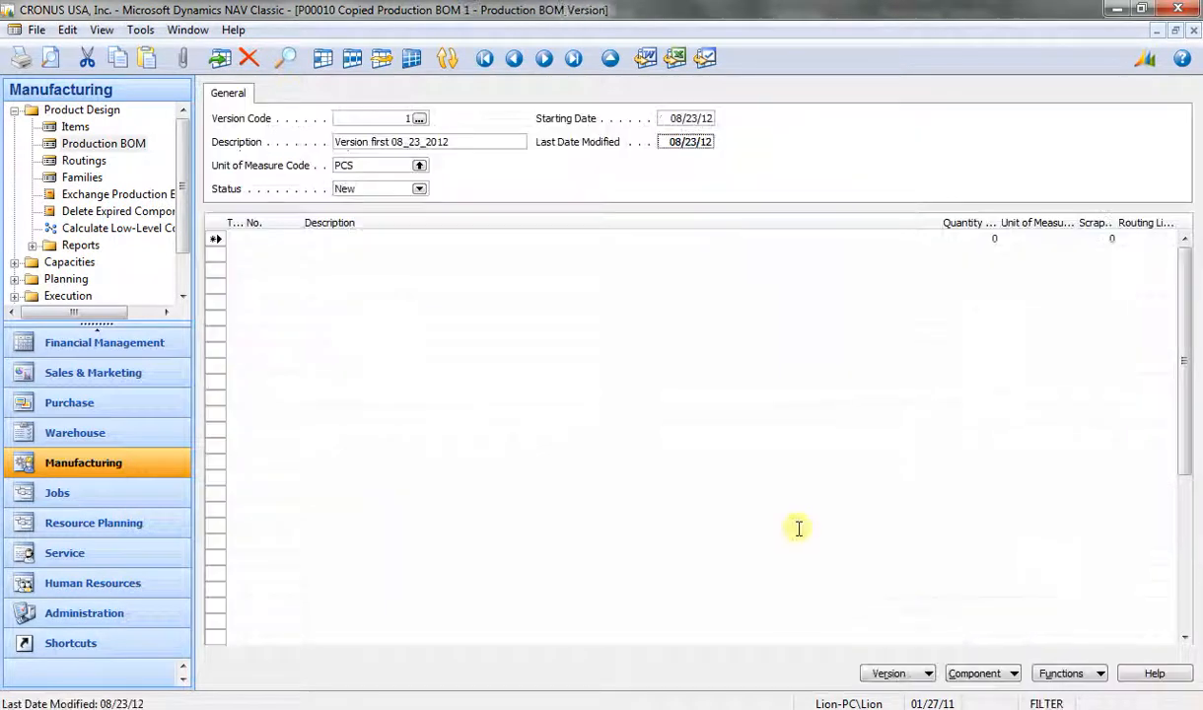
- Copy the component lines from the production BOM header into version 1
left_click(1043, 674)
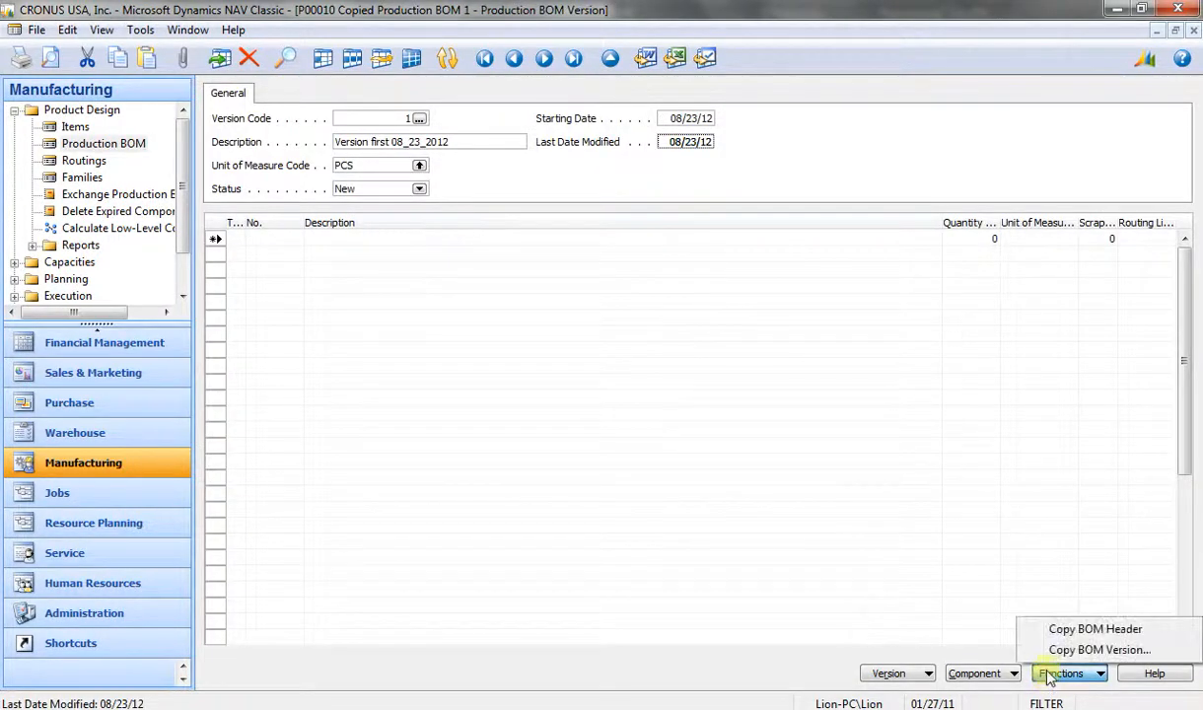
left_click(1064, 622)
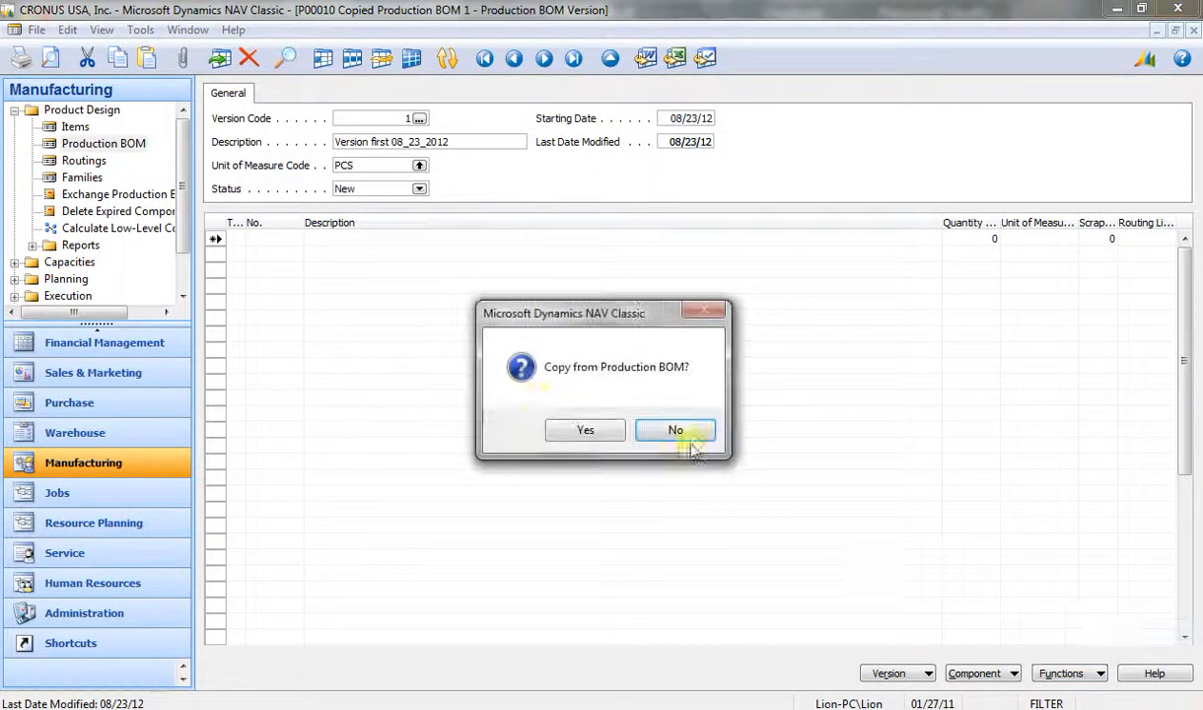
left_click(578, 435)
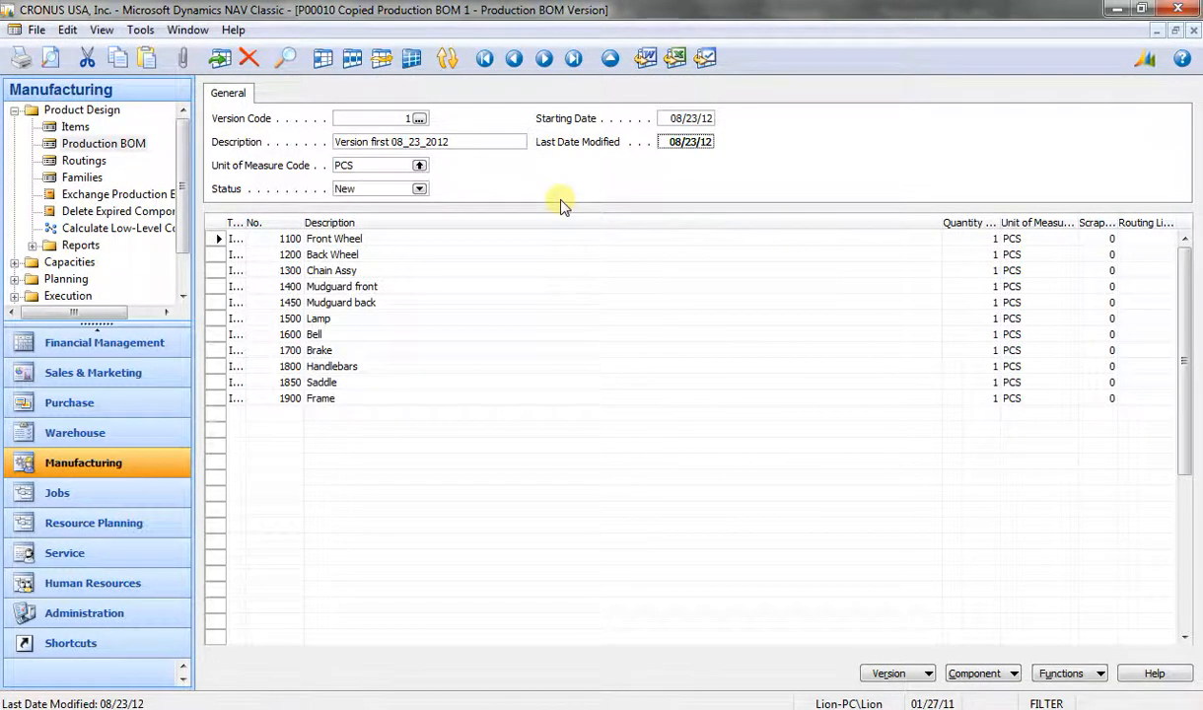
- Compare the Front Wheel's quantity per in version 1 with the one in the original production BOM
left_click(987, 240)
left_click_drag(989, 240, 935, 231)
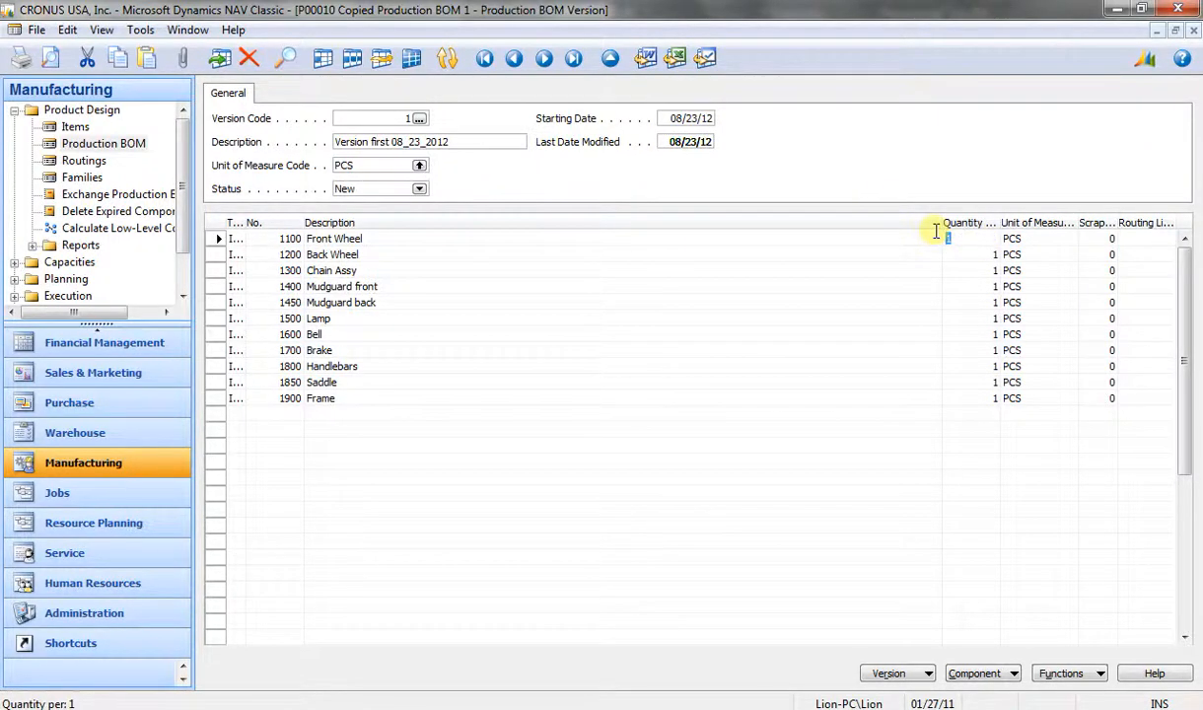
key("Escape")
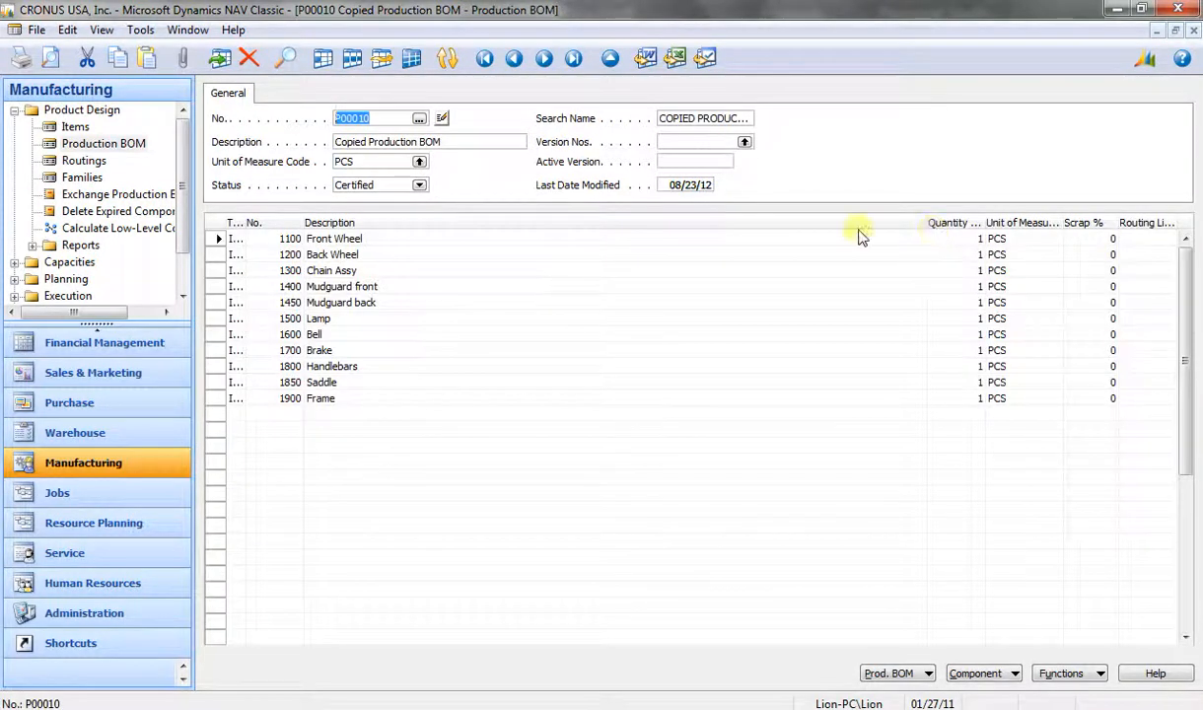
left_click(957, 240)
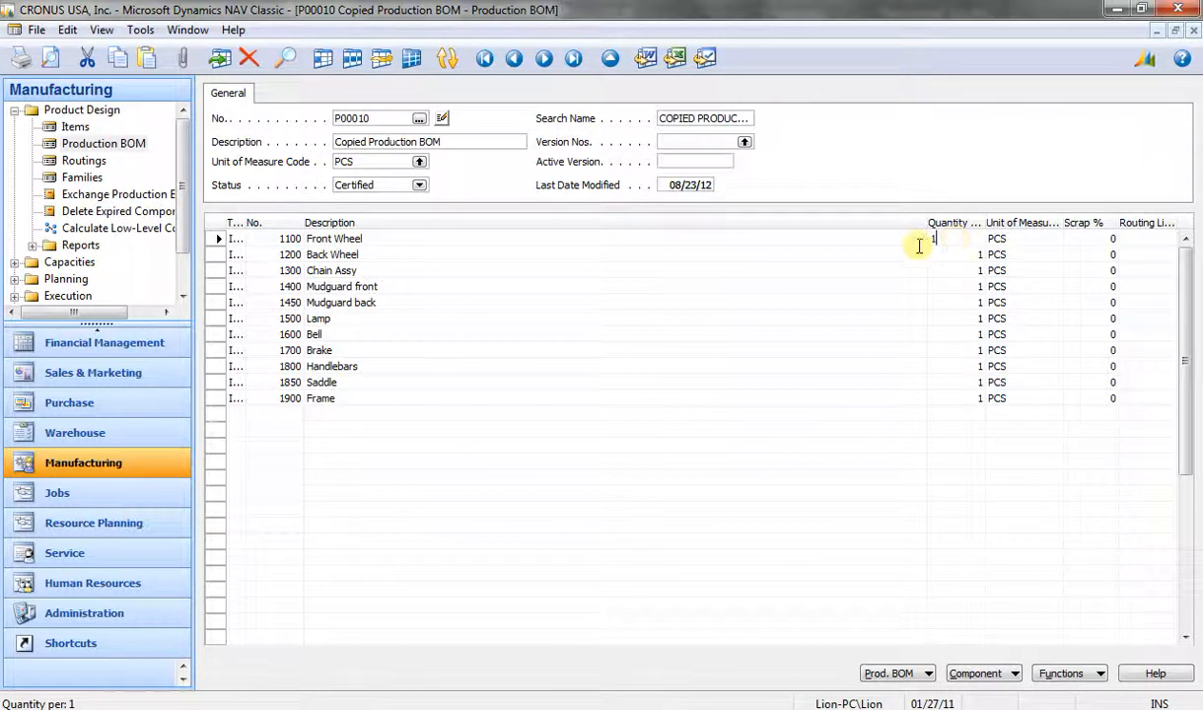
- Set the Front Wheel's quantity per to 2 in version 1 and return to the production BOM
left_click(893, 676)
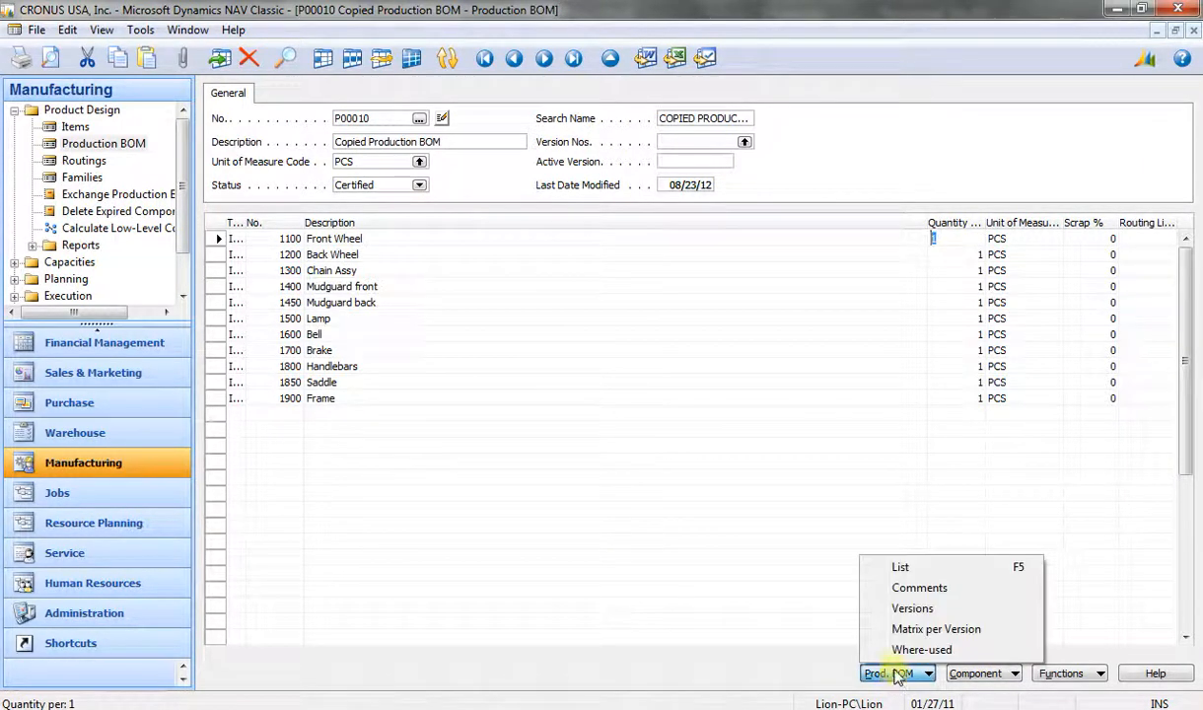
left_click(903, 610)
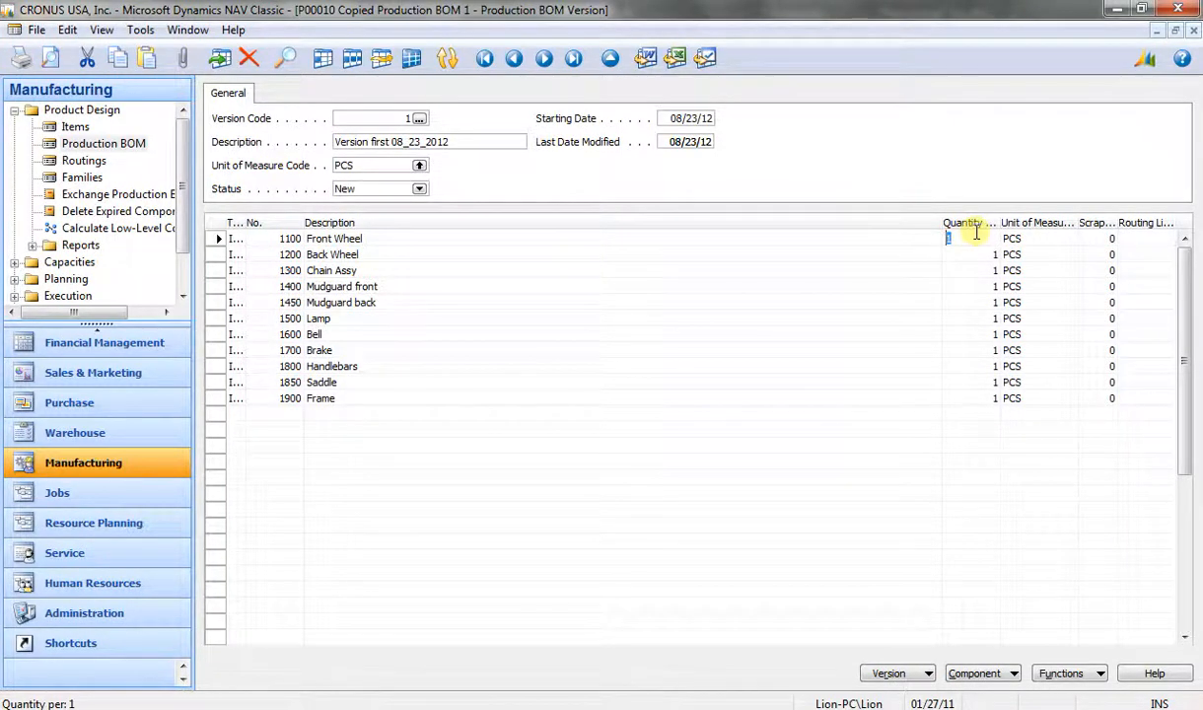
type("2")
key("Return")
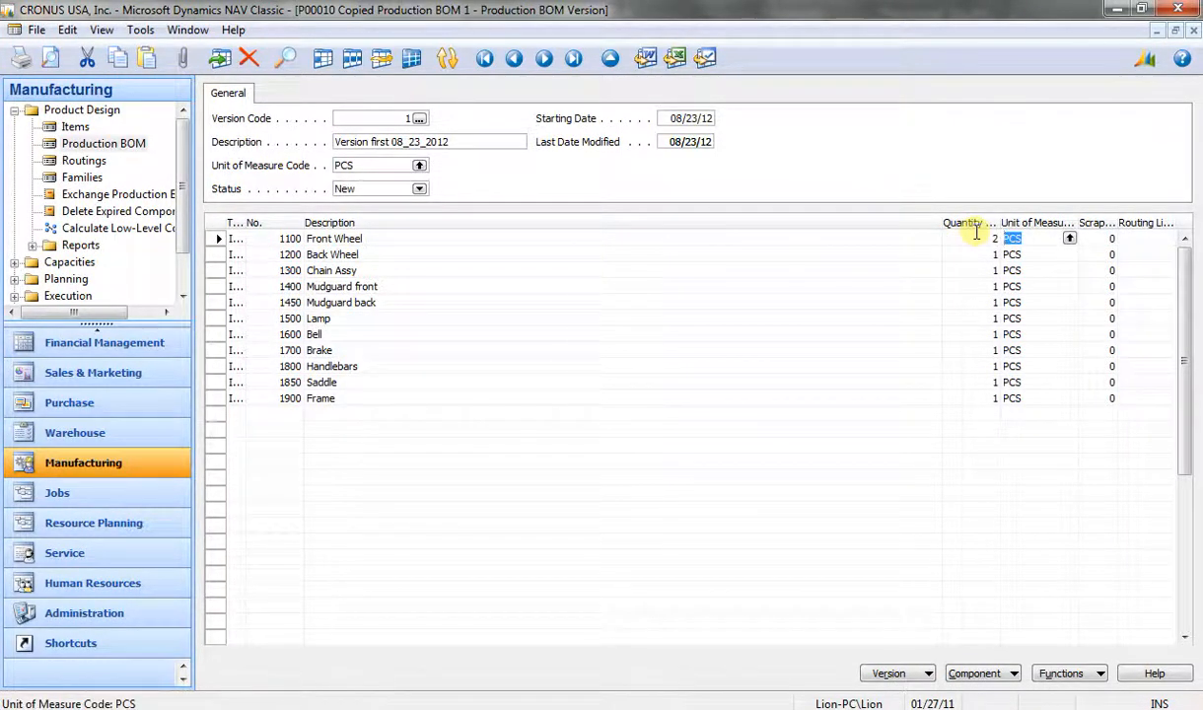
left_click(973, 257)
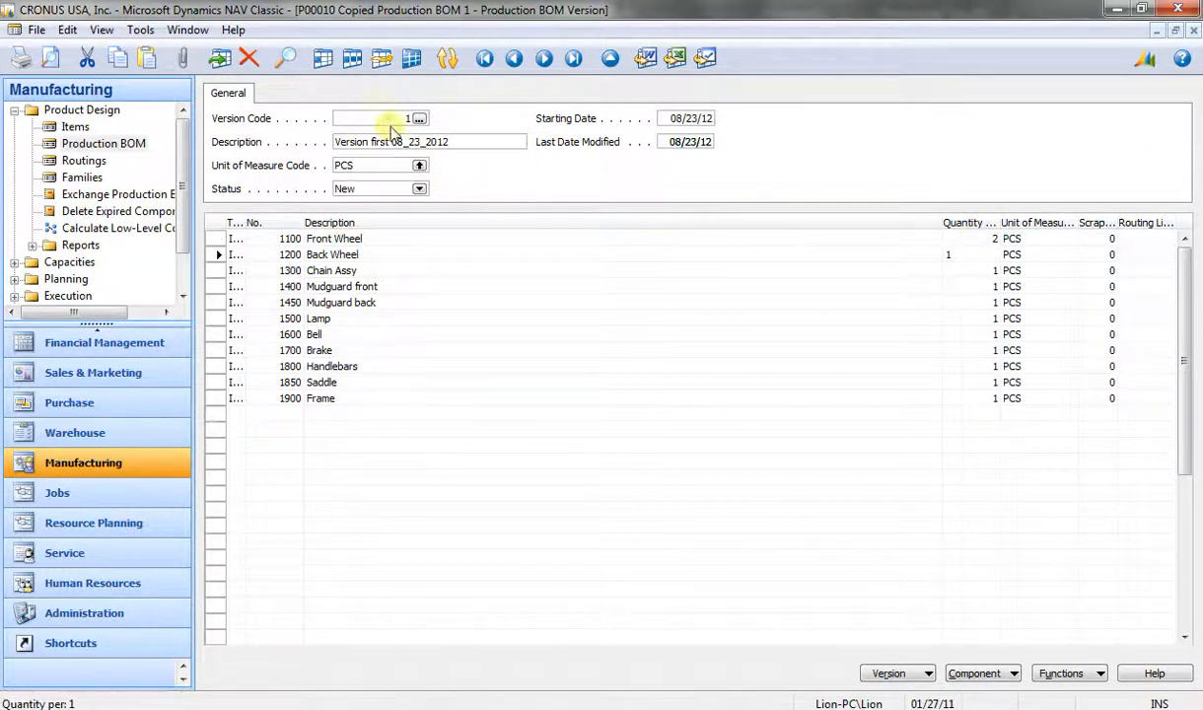
double_click(948, 255)
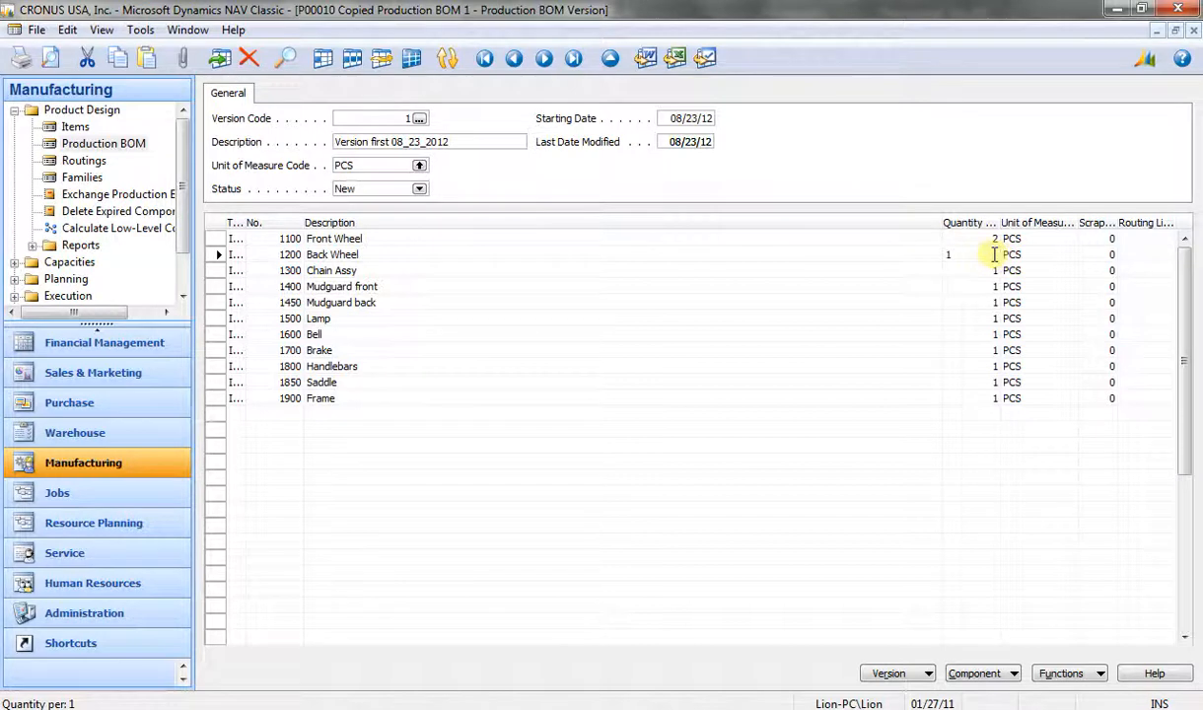
key("Escape")
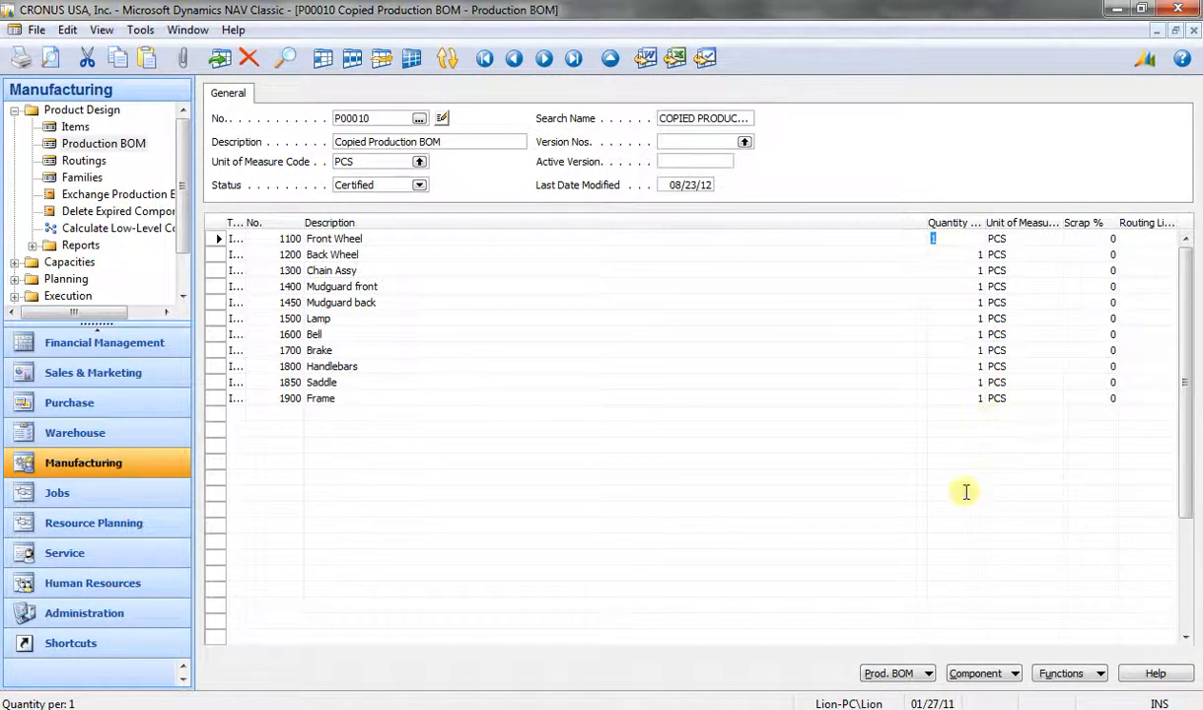
- Reopen version 1 of the production BOM and set its status to Certified
left_click(886, 675)
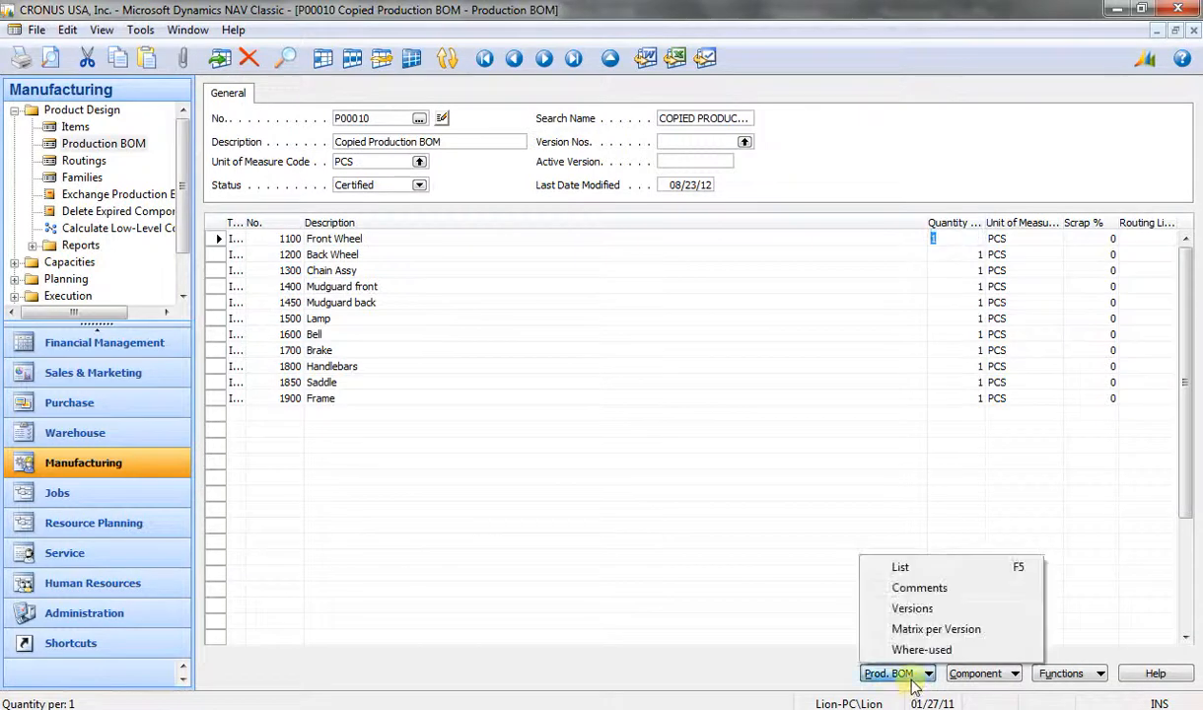
left_click(909, 610)
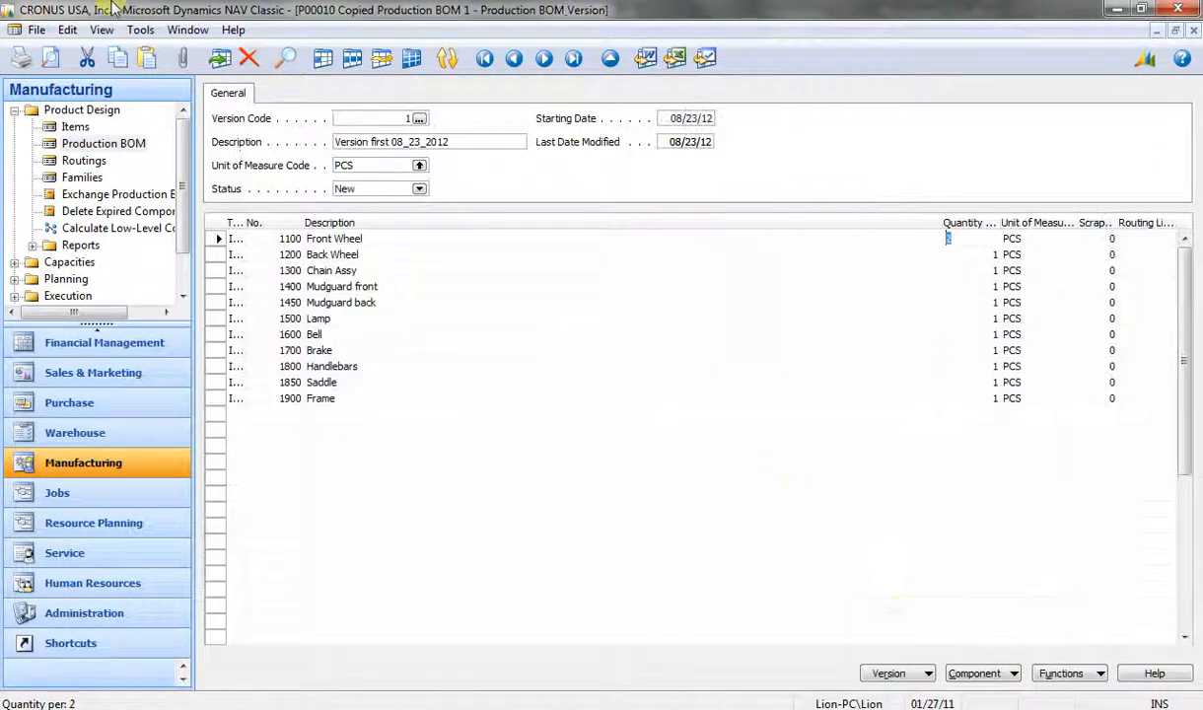
left_click(419, 189)
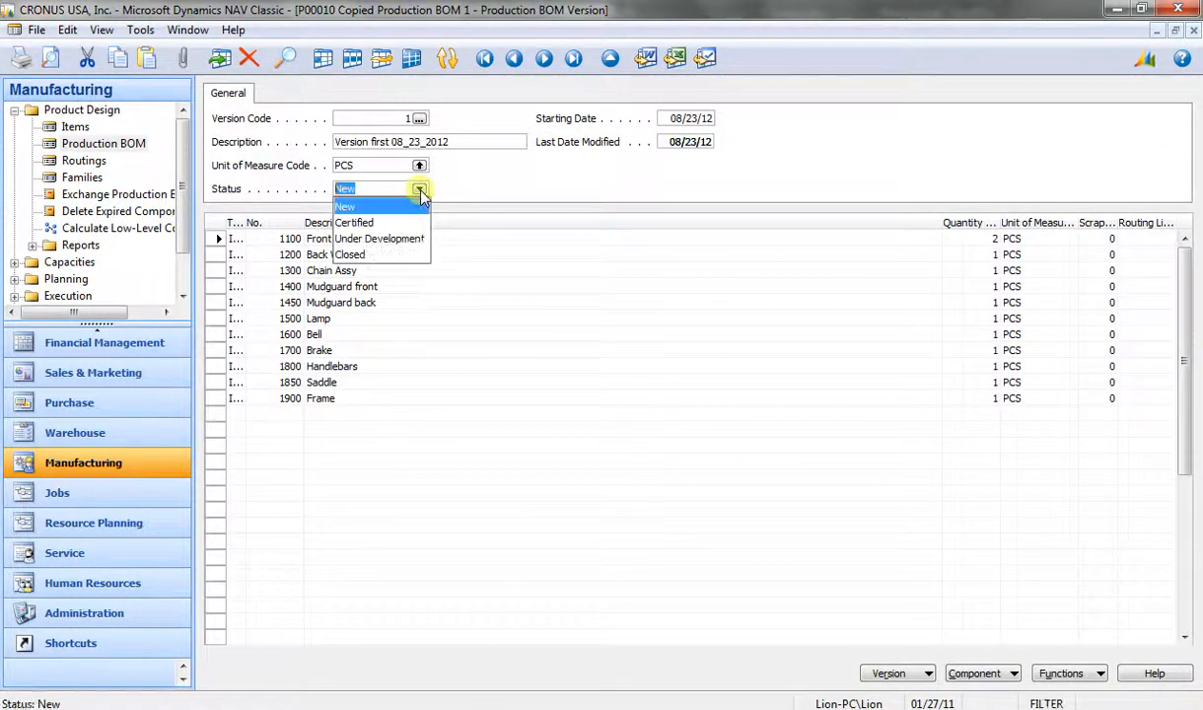
left_click(355, 224)
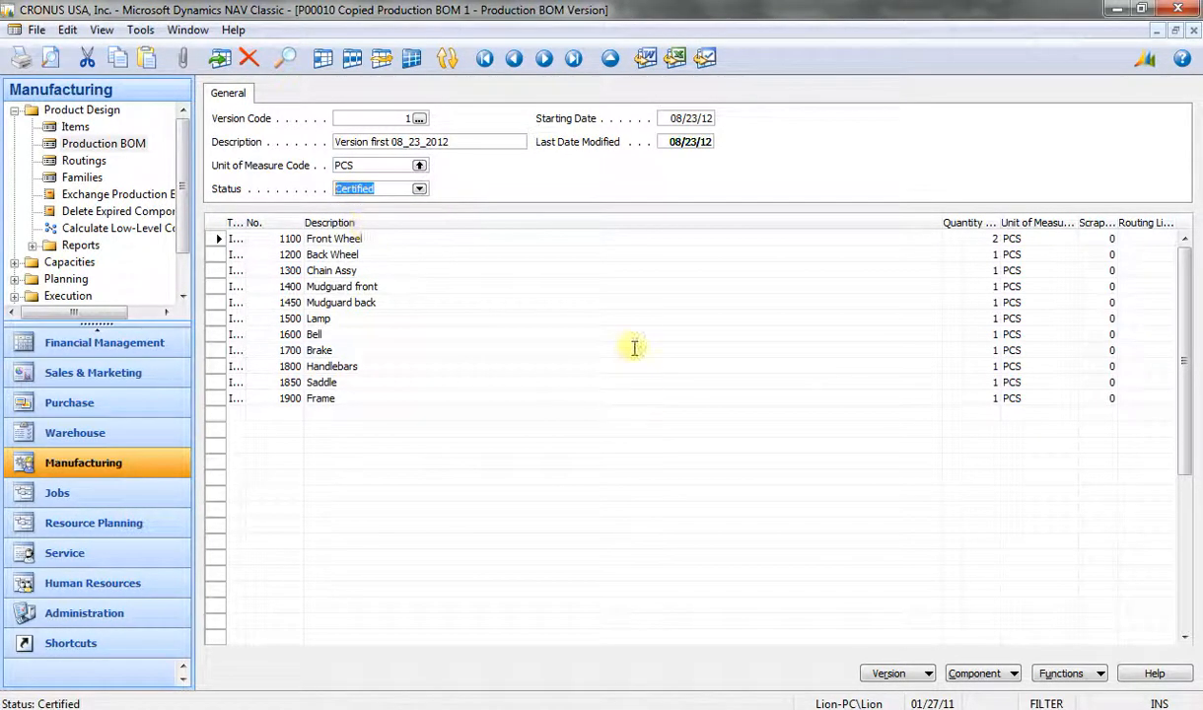
- Close the version and its production BOM, and reopen the P00010 production BOM card
key("Escape")
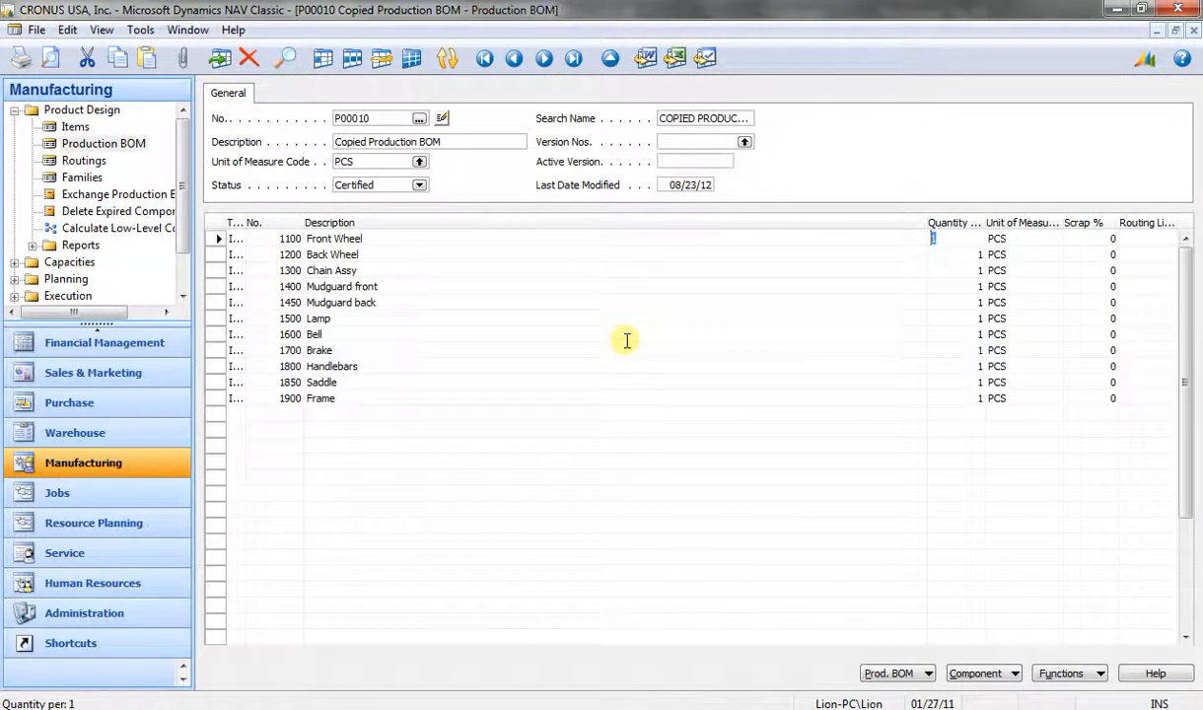
key("Escape")
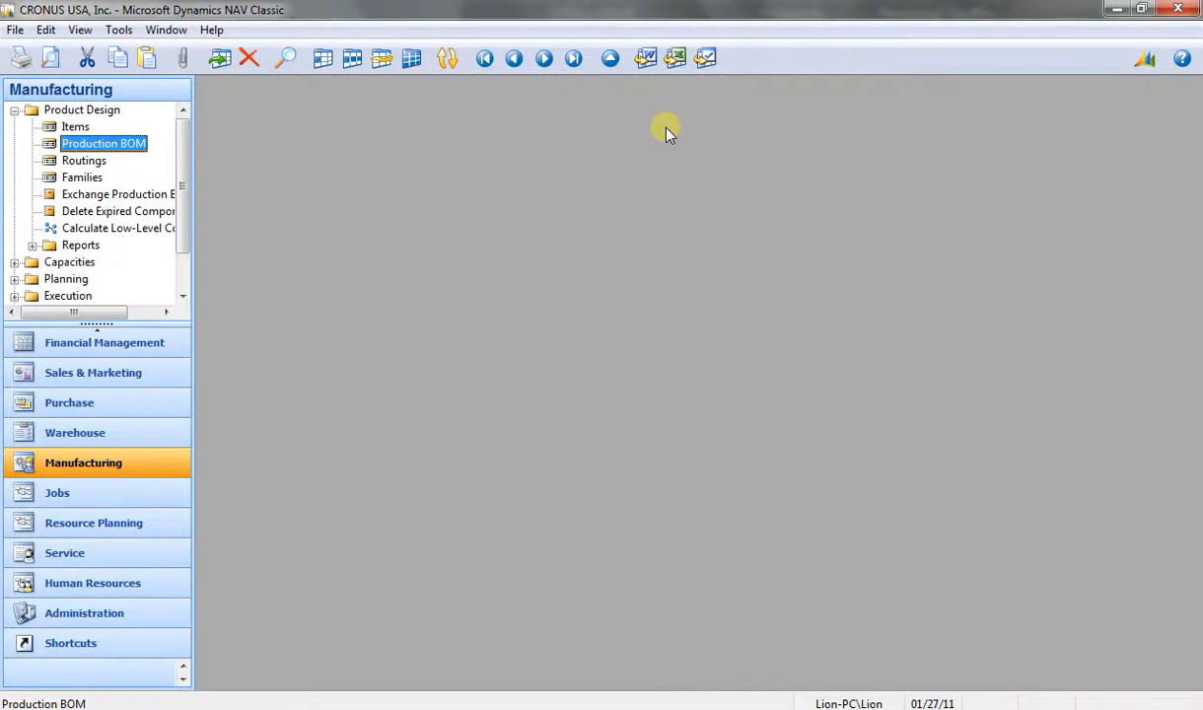
left_click(109, 145)
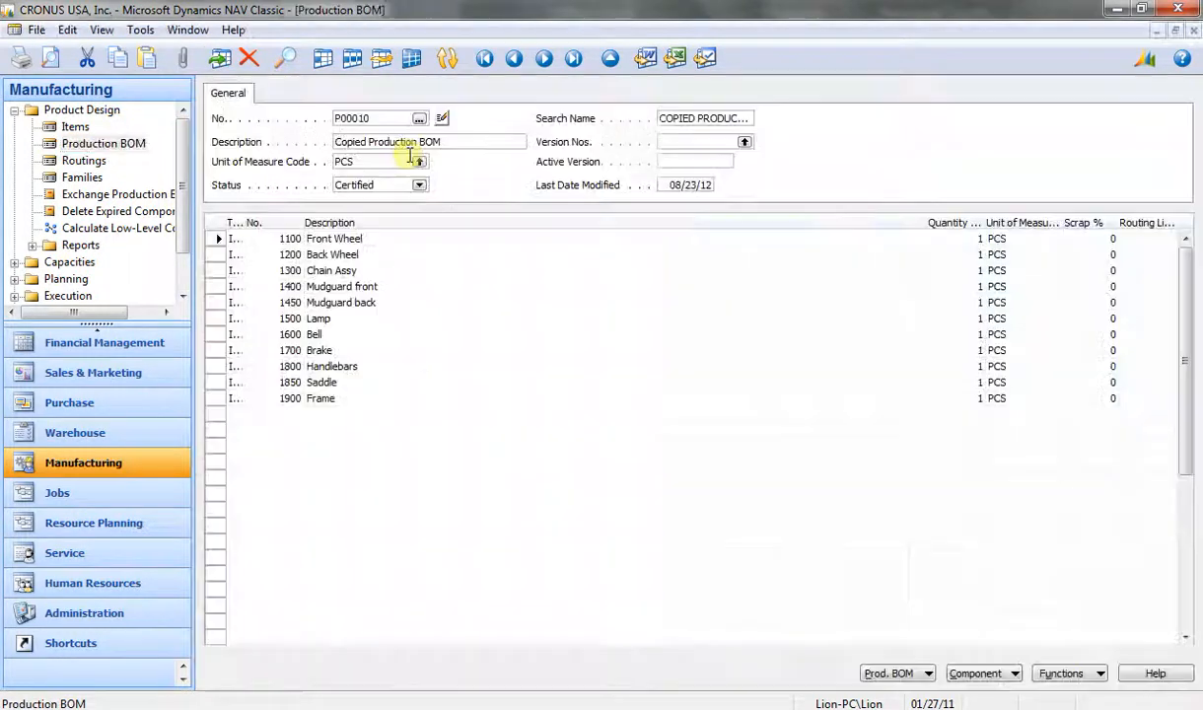
- Inspect the Active Version and Version Nos. fields of the P00010 production BOM
left_click(713, 162)
left_click(737, 143)
left_click(742, 143)
key("Escape")
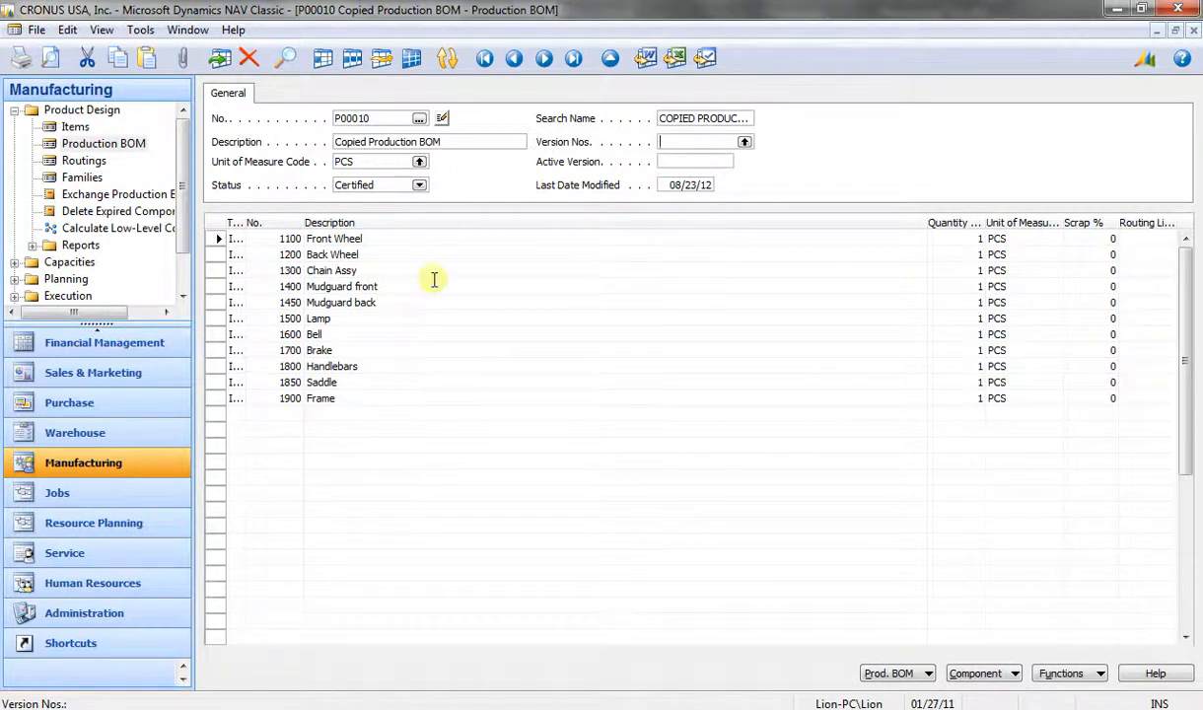
- Open version 1 of the production BOM, review its where-used items, and return to the production BOM
left_click(891, 673)
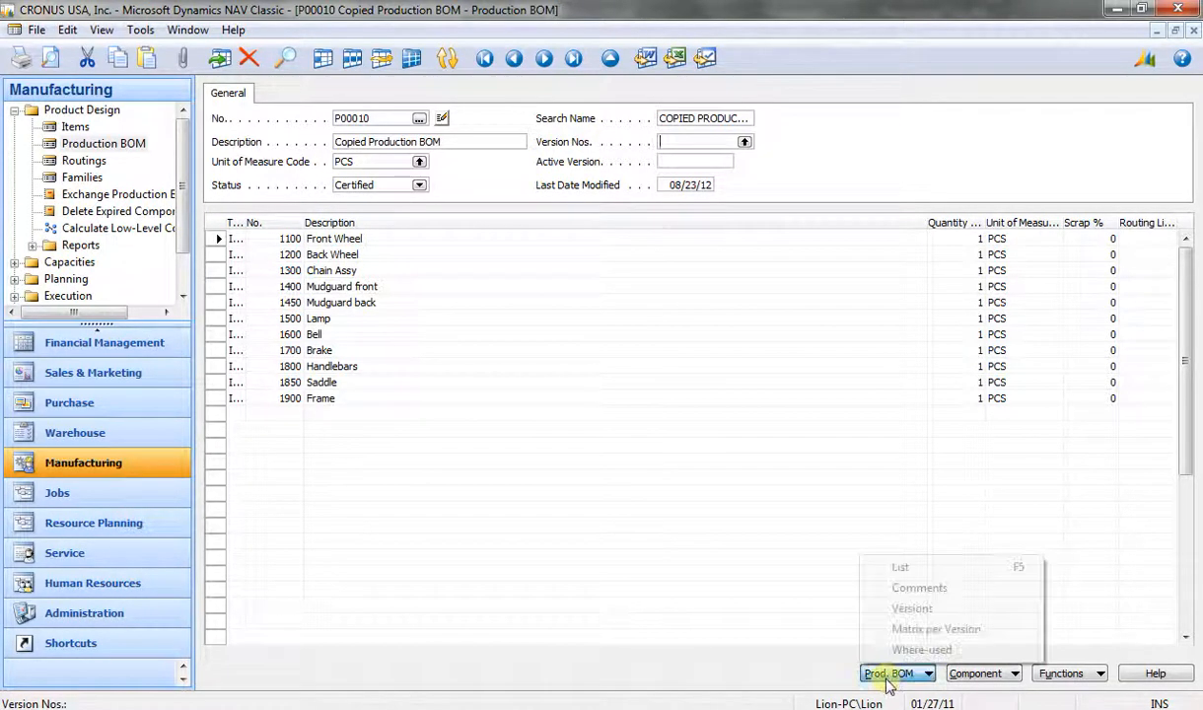
left_click(900, 609)
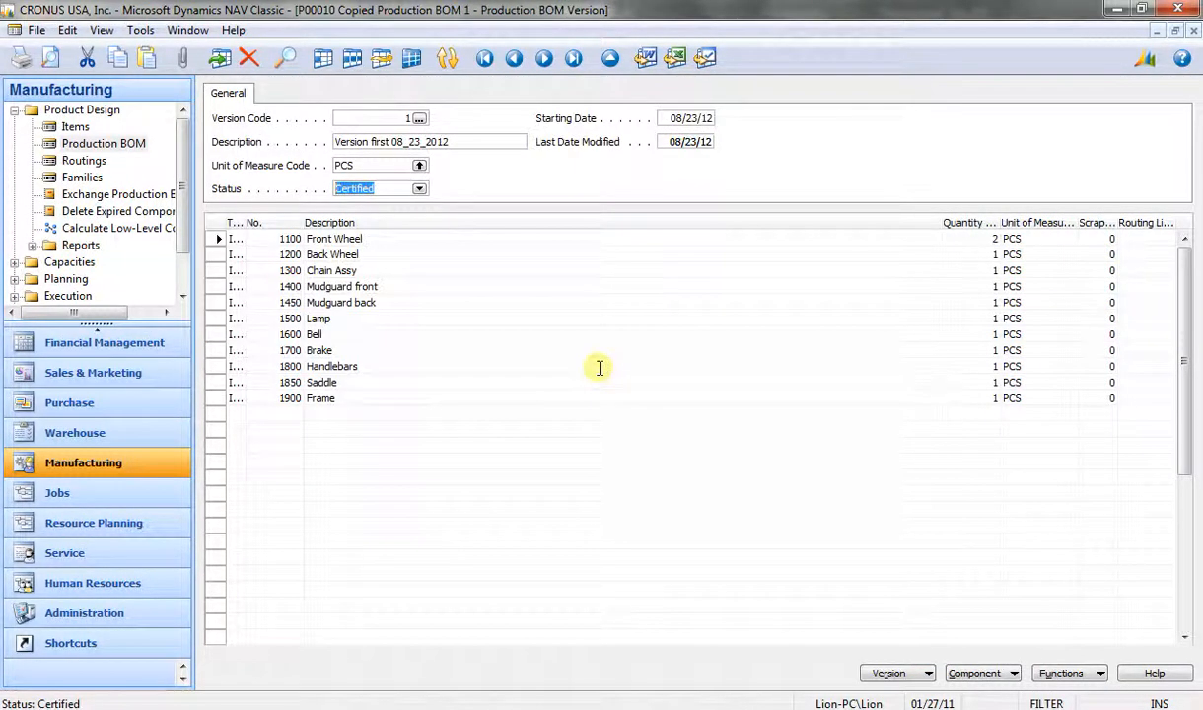
left_click(888, 673)
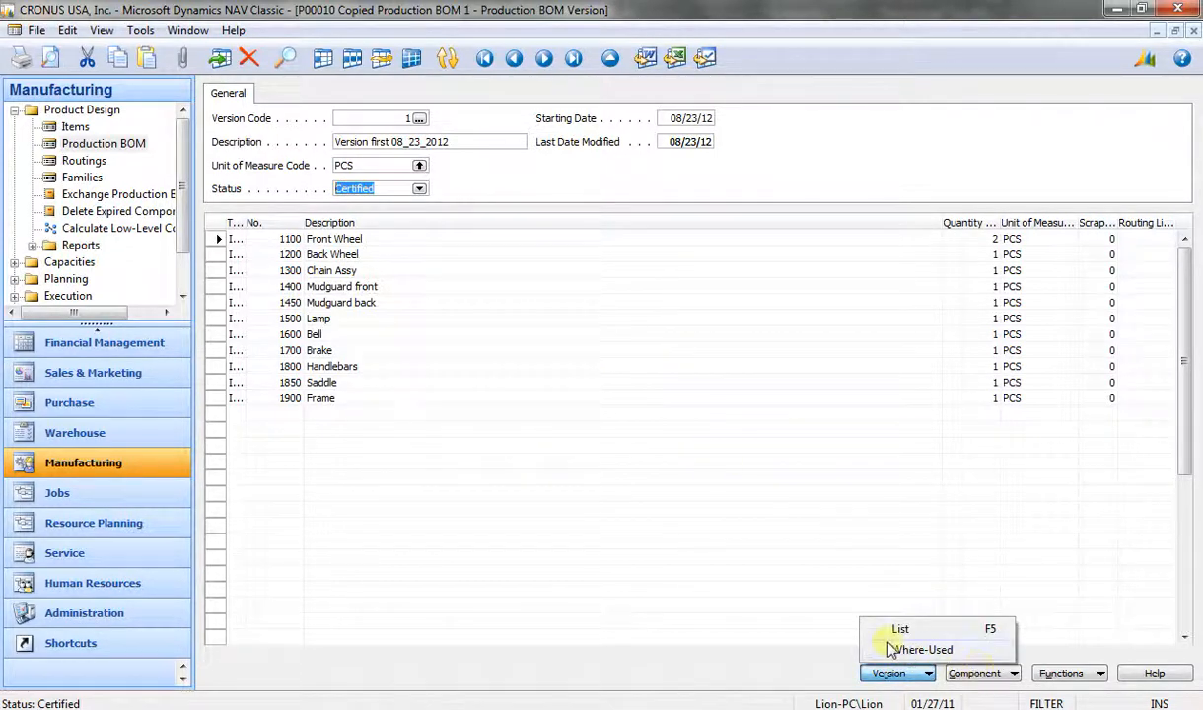
left_click(902, 651)
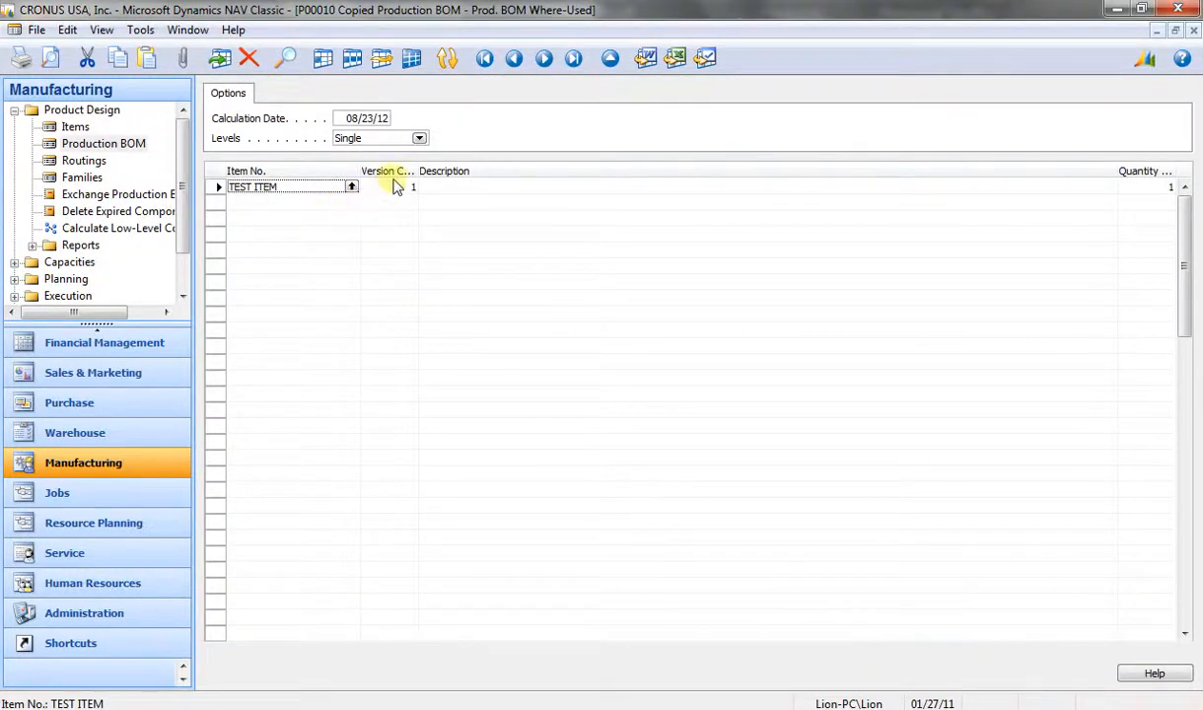
key("Escape")
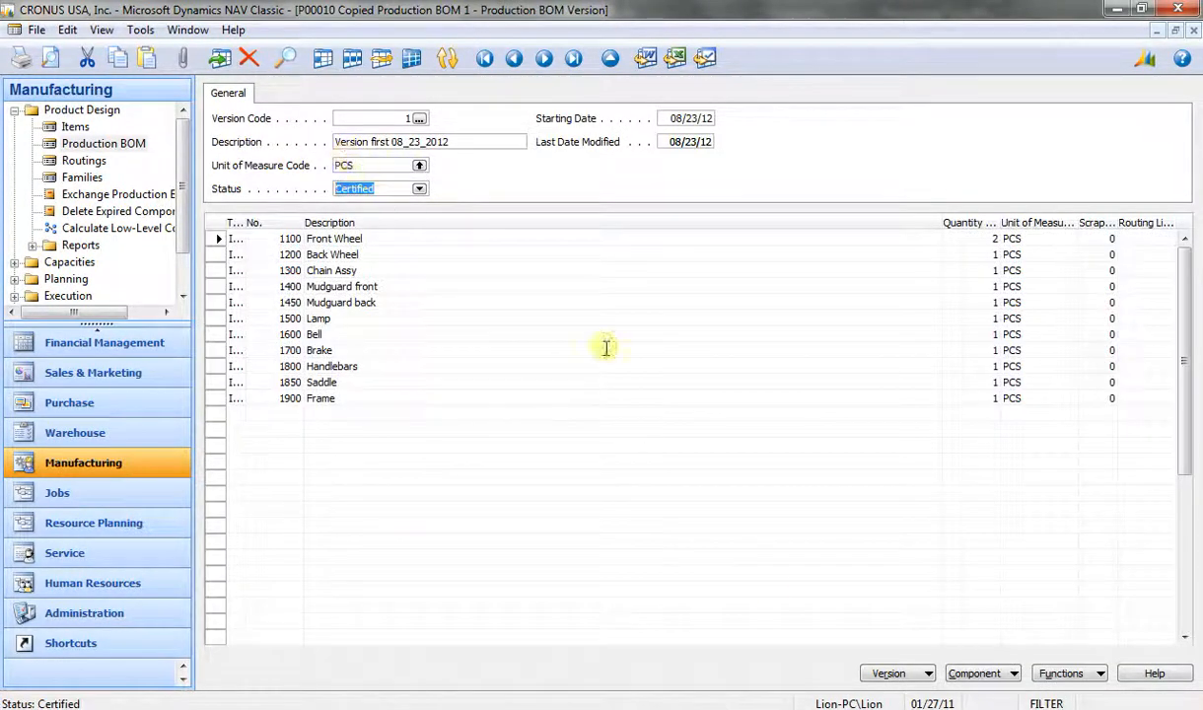
key("Escape")
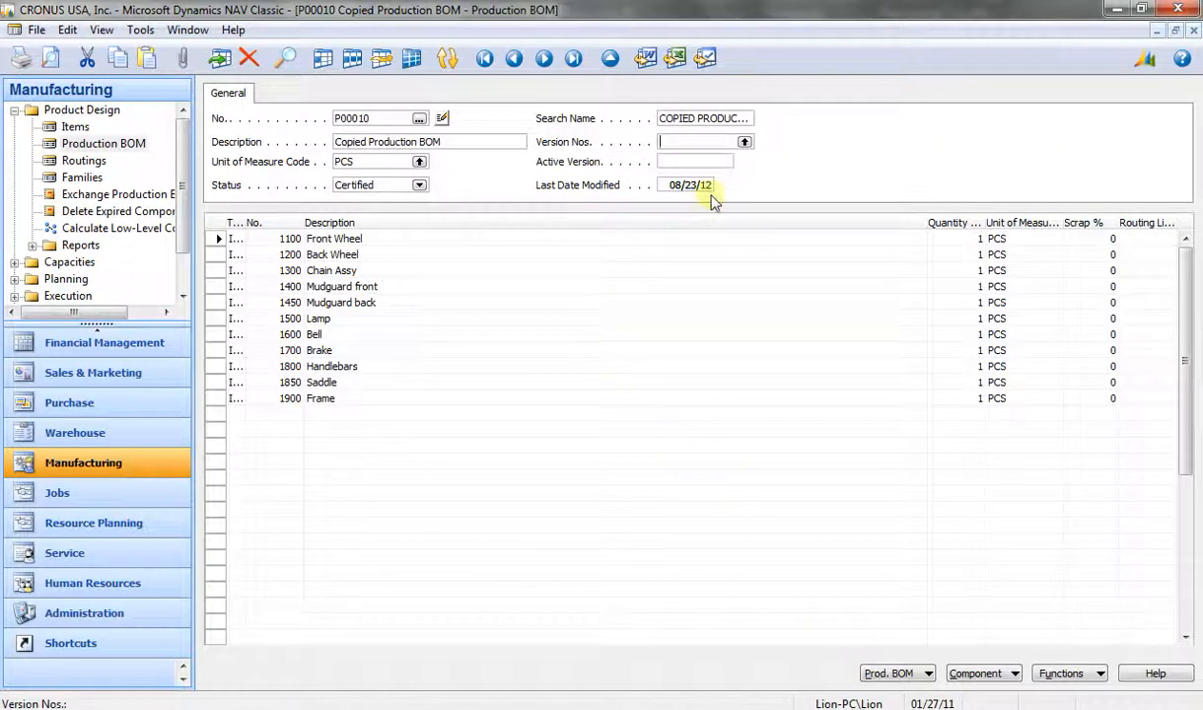
- Check the Front Wheel's quantity per, reopen the BOM's versions and create a new version with code 2
left_click(975, 238)
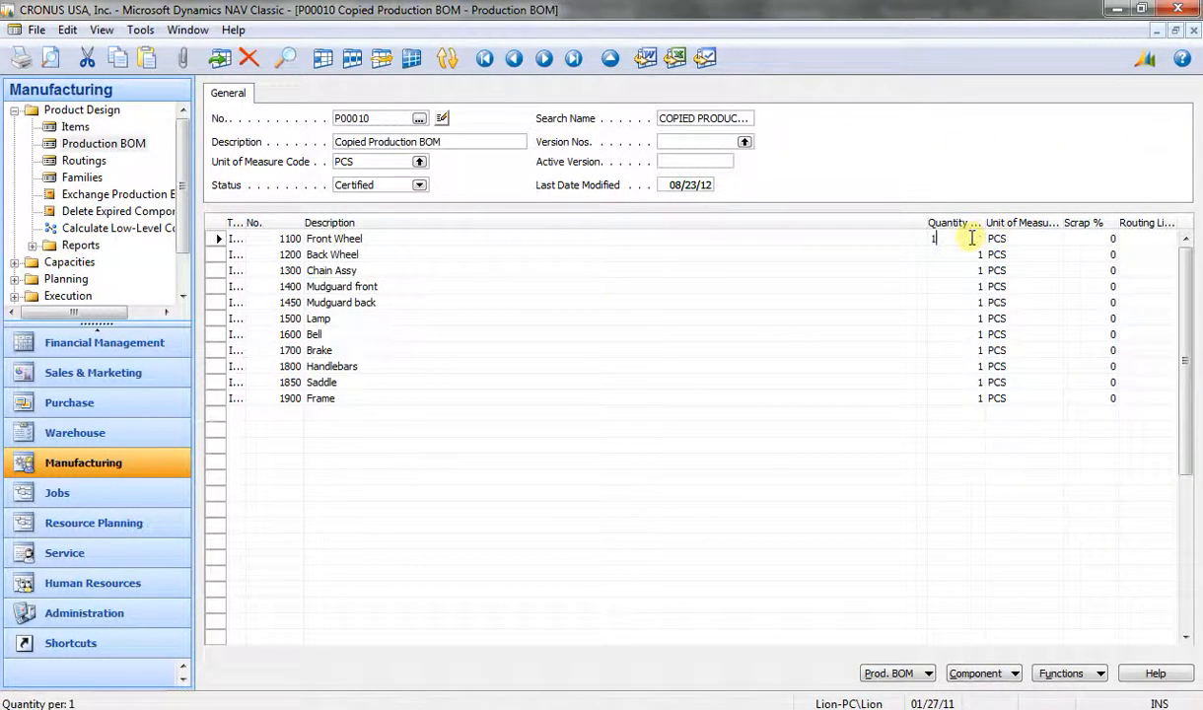
left_click(895, 675)
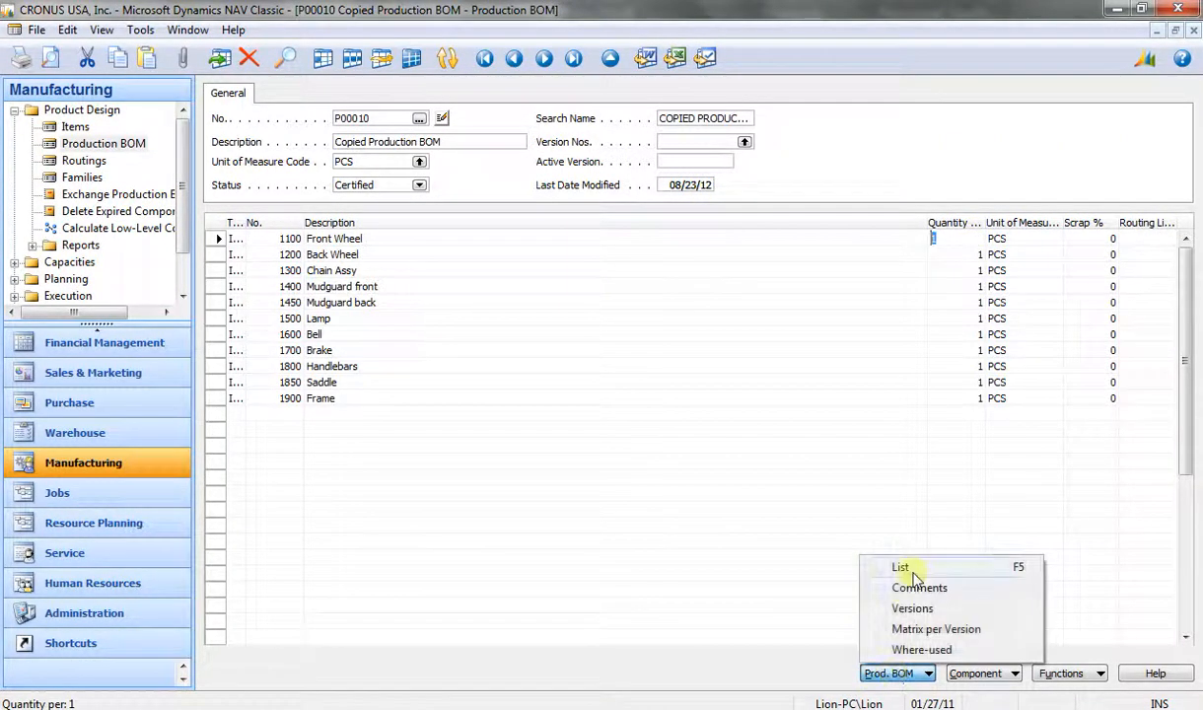
left_click(910, 608)
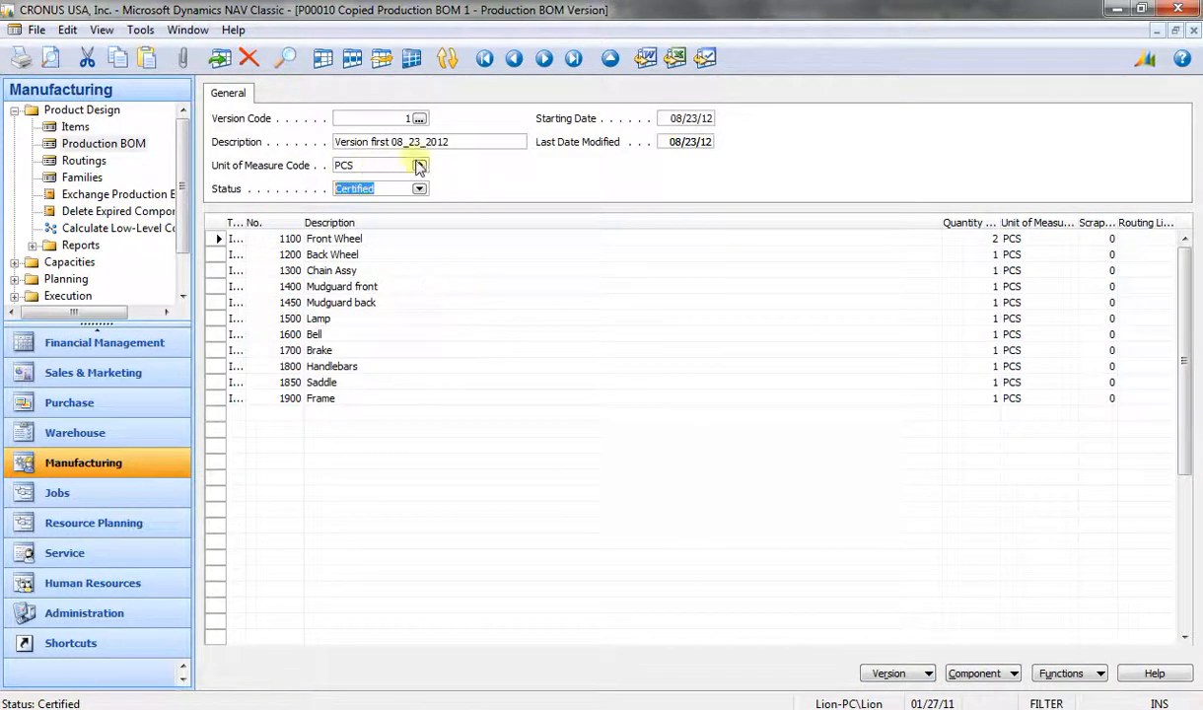
left_click(378, 118)
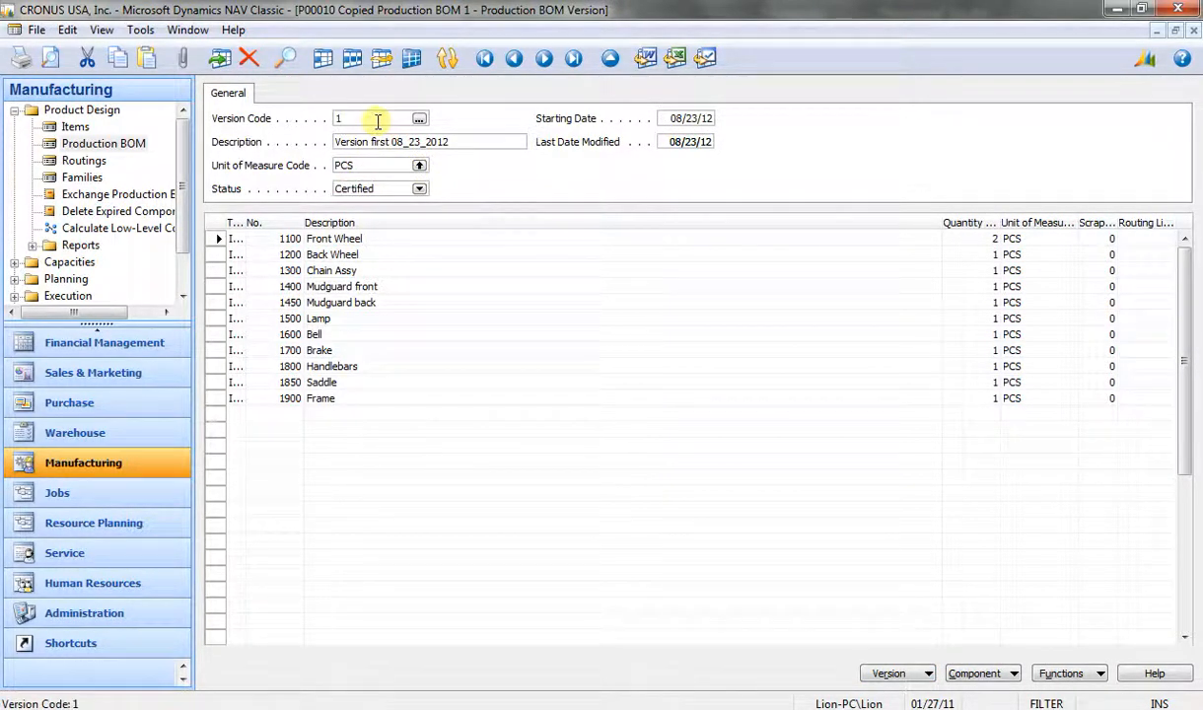
key("F3")
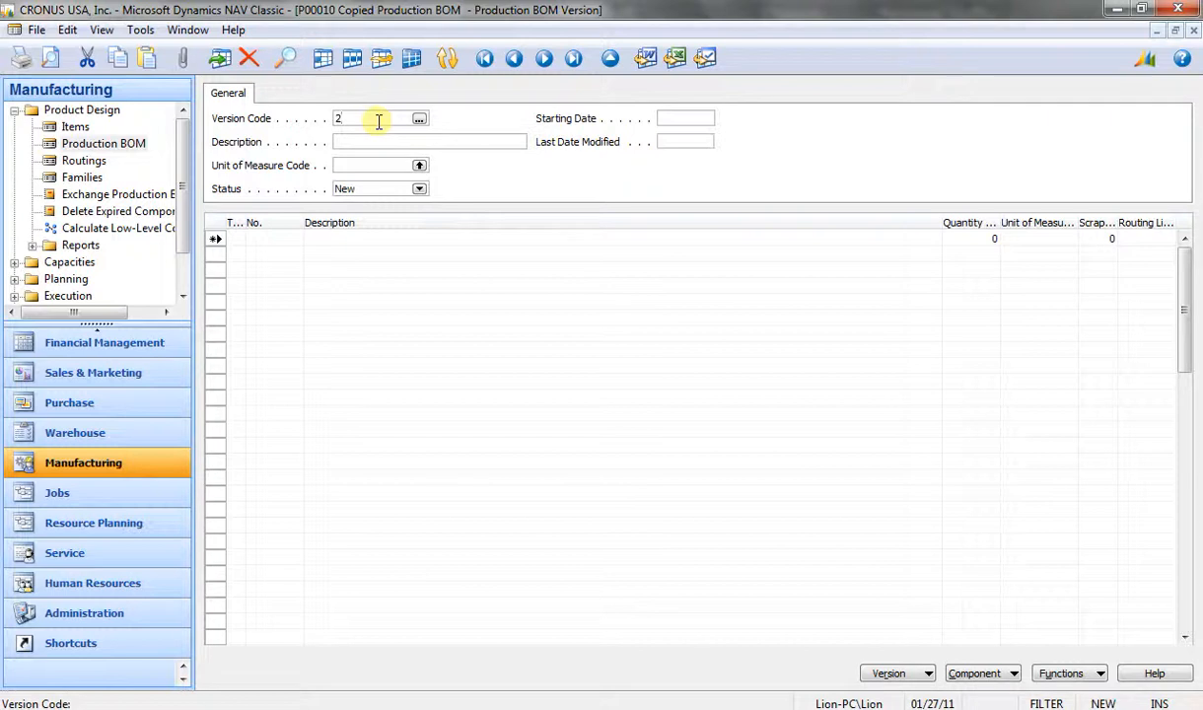
key("Return")
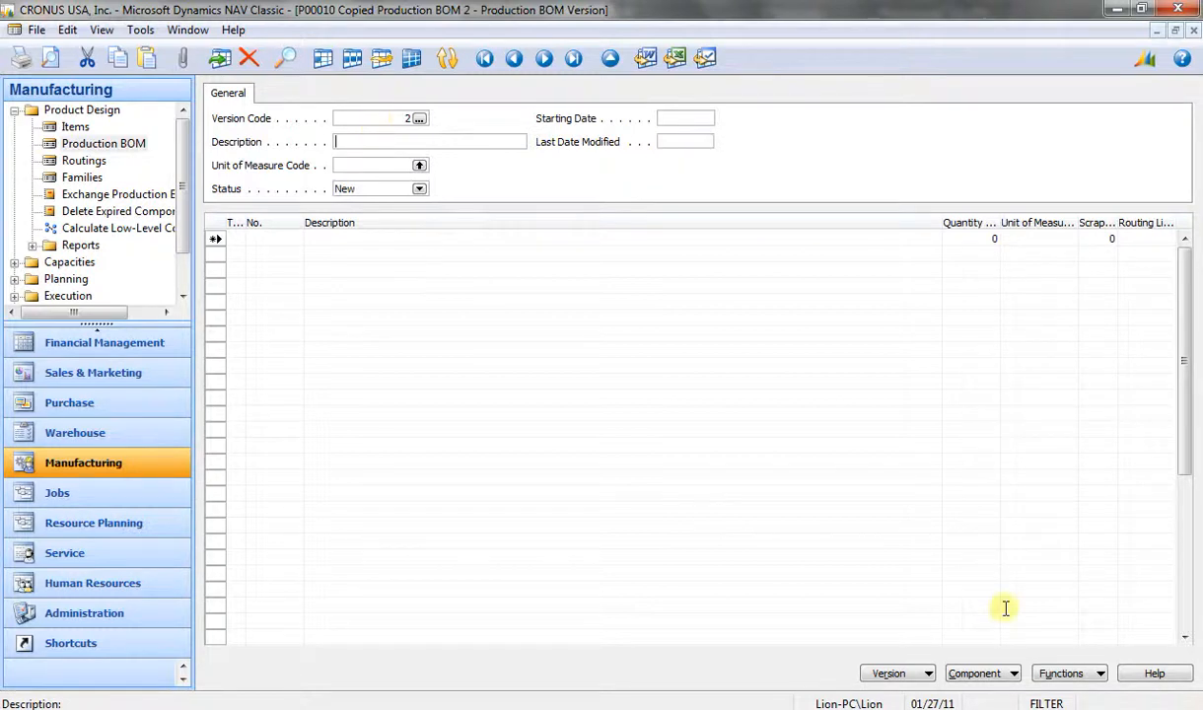
- Copy the production BOM header's component lines into version 2 and confirm the copy
left_click(983, 673)
left_click(1050, 674)
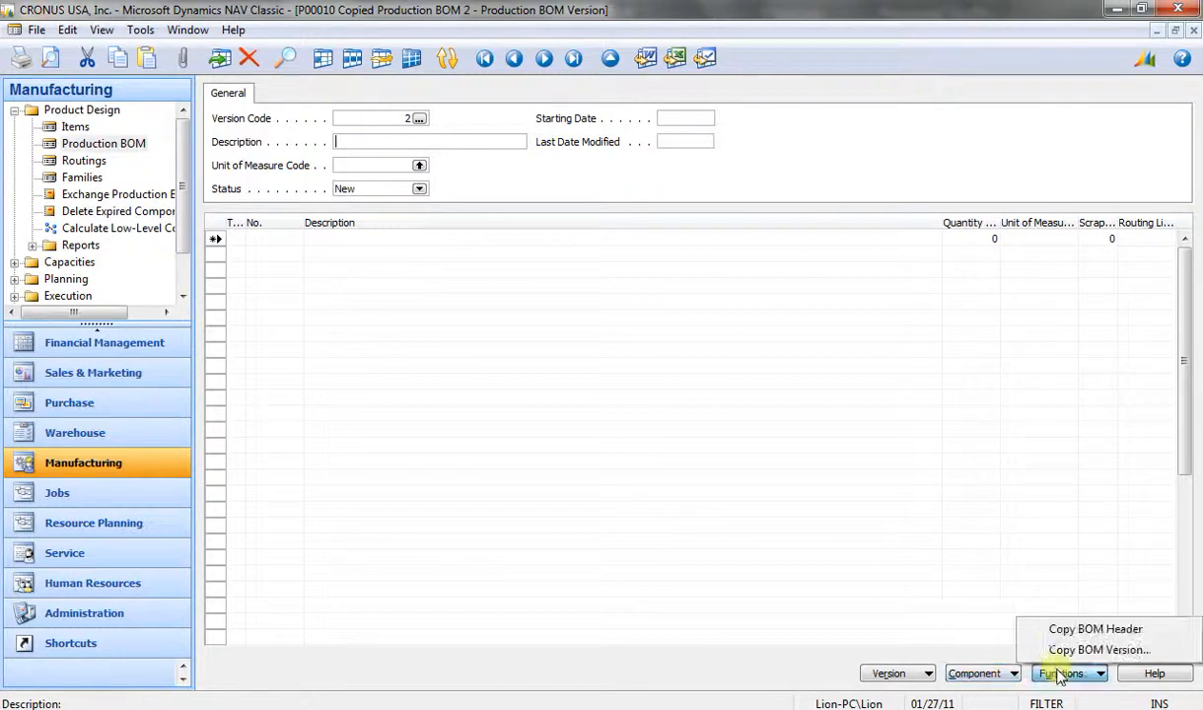
left_click(1063, 621)
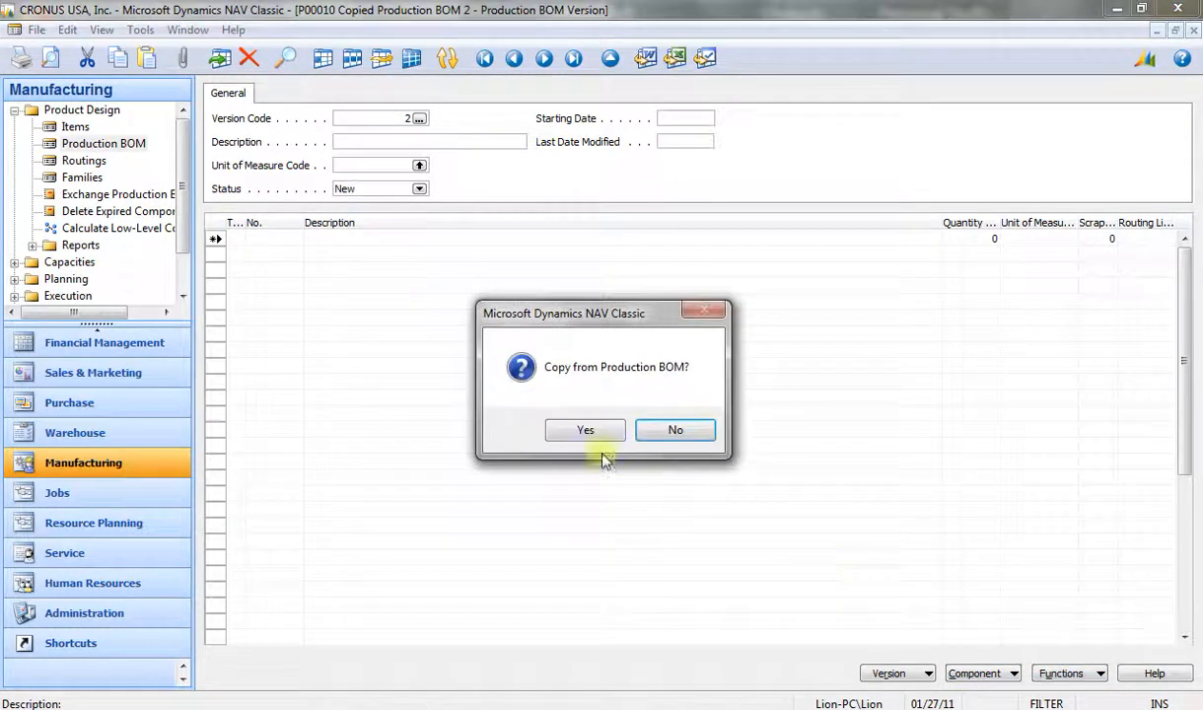
left_click(582, 431)
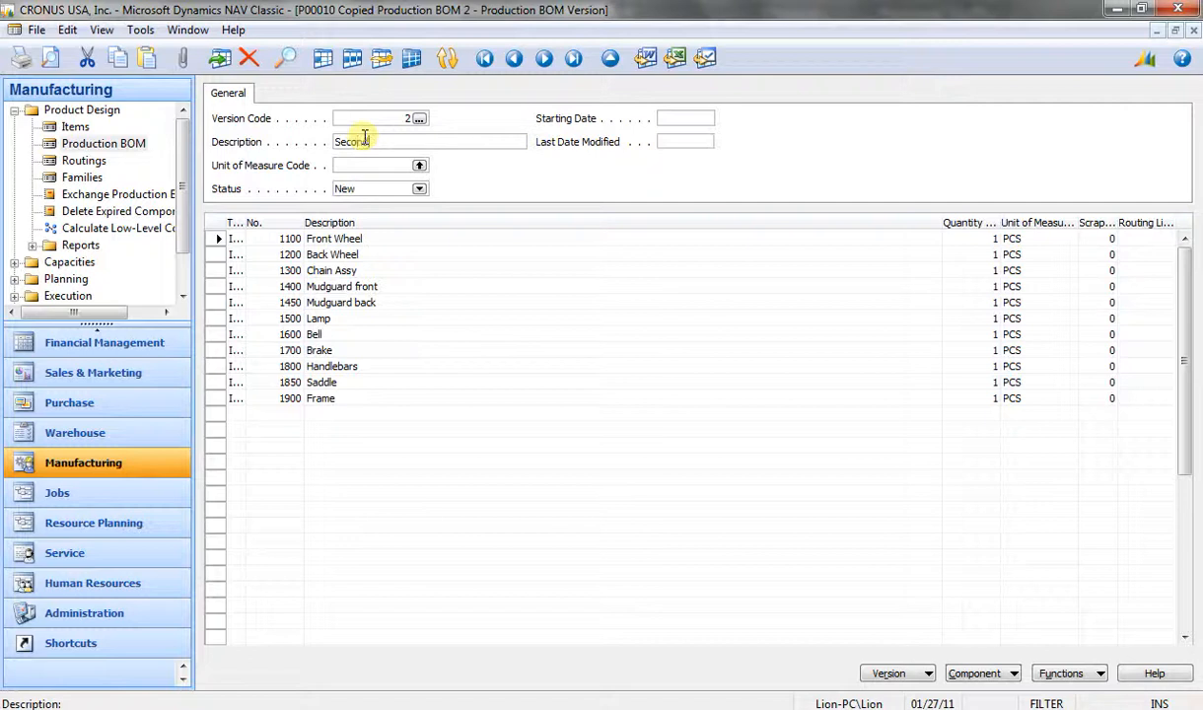
- Describe version 2 as Second Version, with unit of measure PCS and starting date 08/23/12
key("Tab")
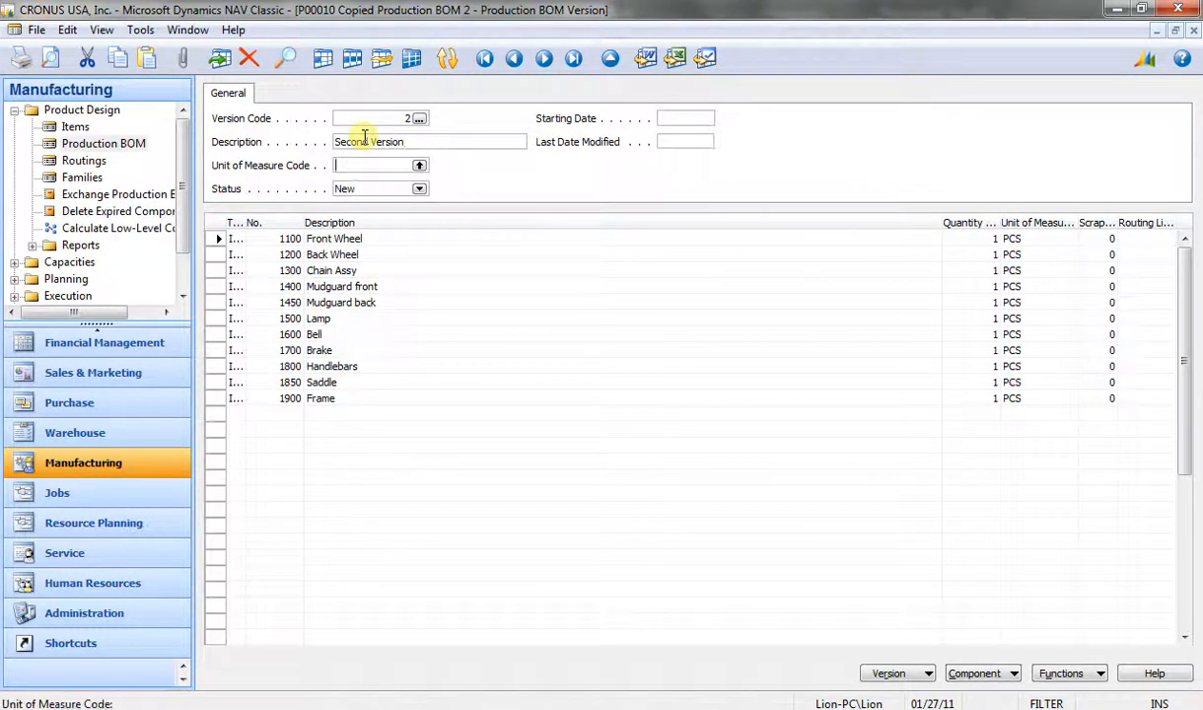
type("pcs")
key("Tab")
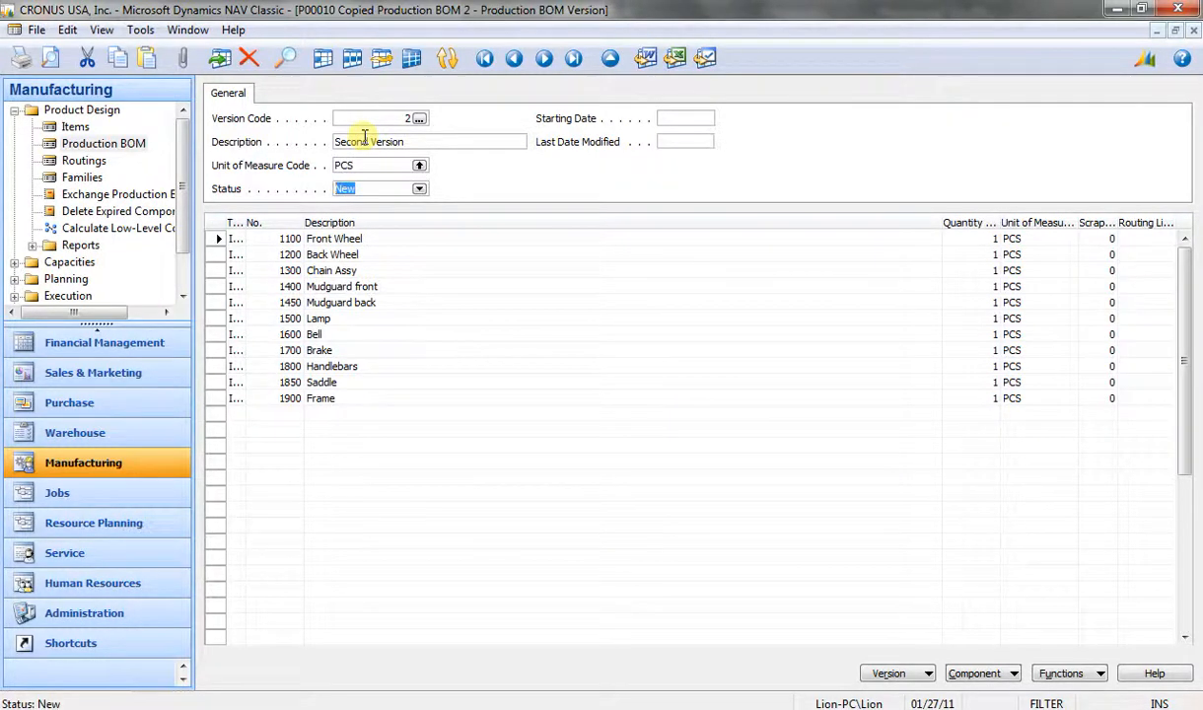
key("Tab")
key("Tab")
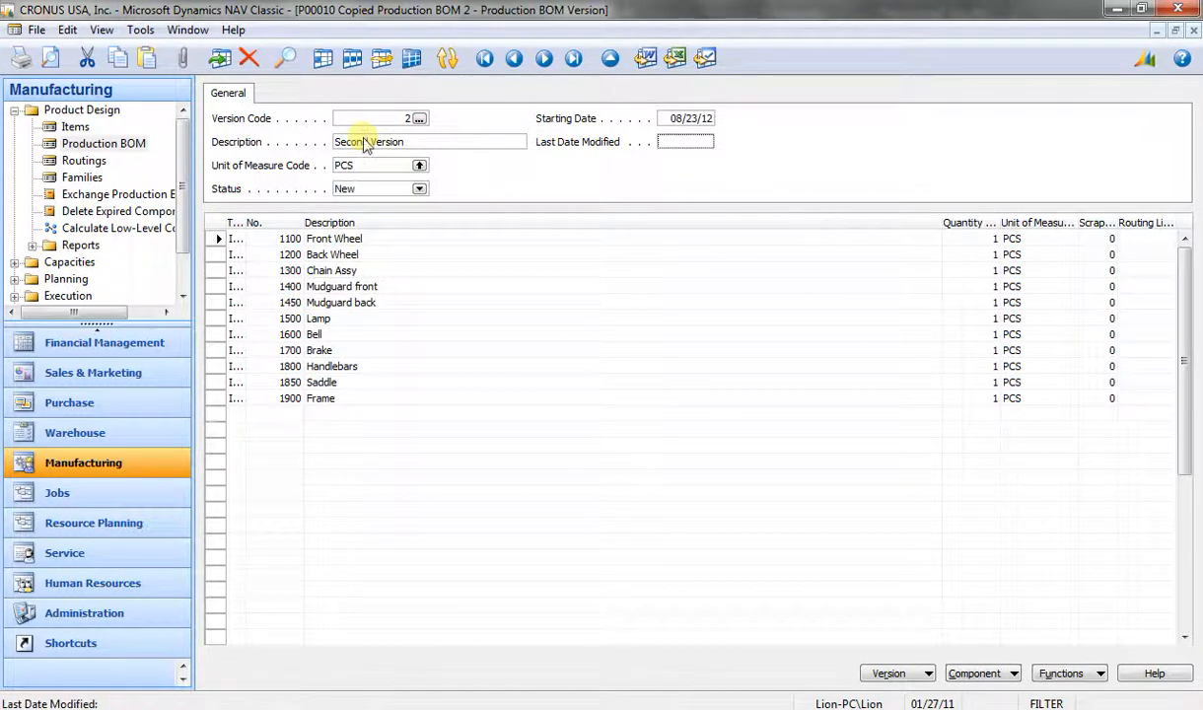
- Set the status of version 2 to Certified and close the version and its production BOM
left_click(419, 188)
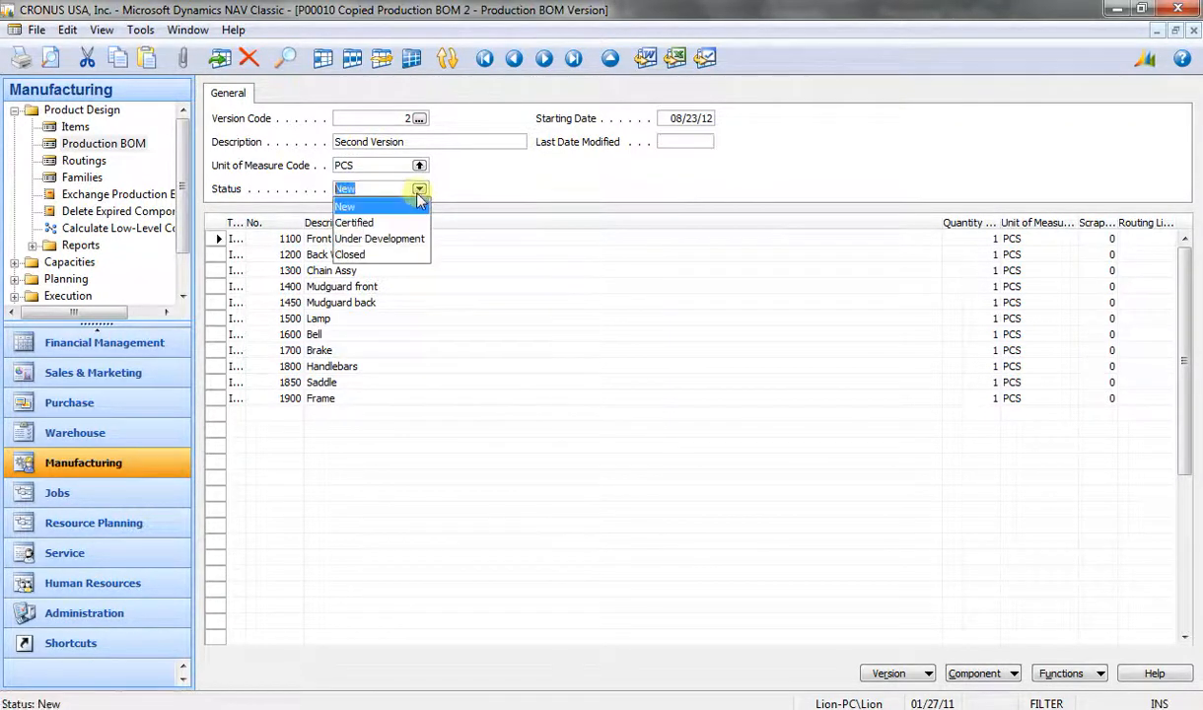
left_click(379, 225)
key("Escape")
key("Escape")
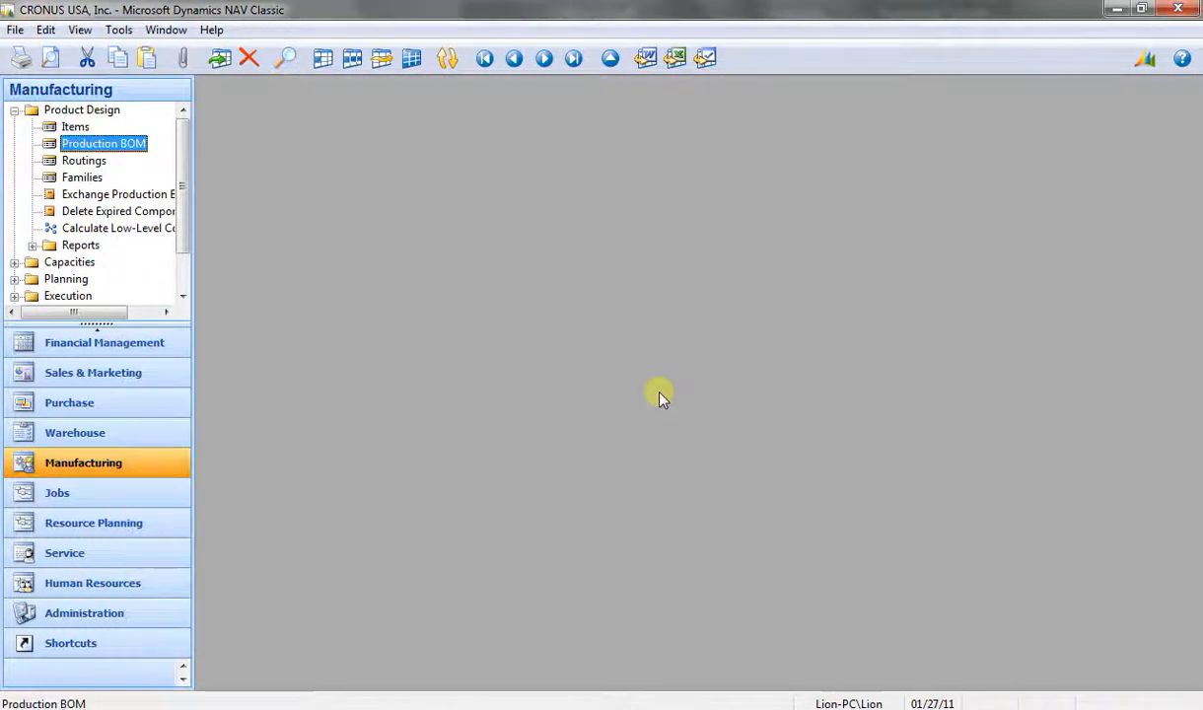
- Reopen the P00010 production BOM and display its versions
left_click(110, 146)
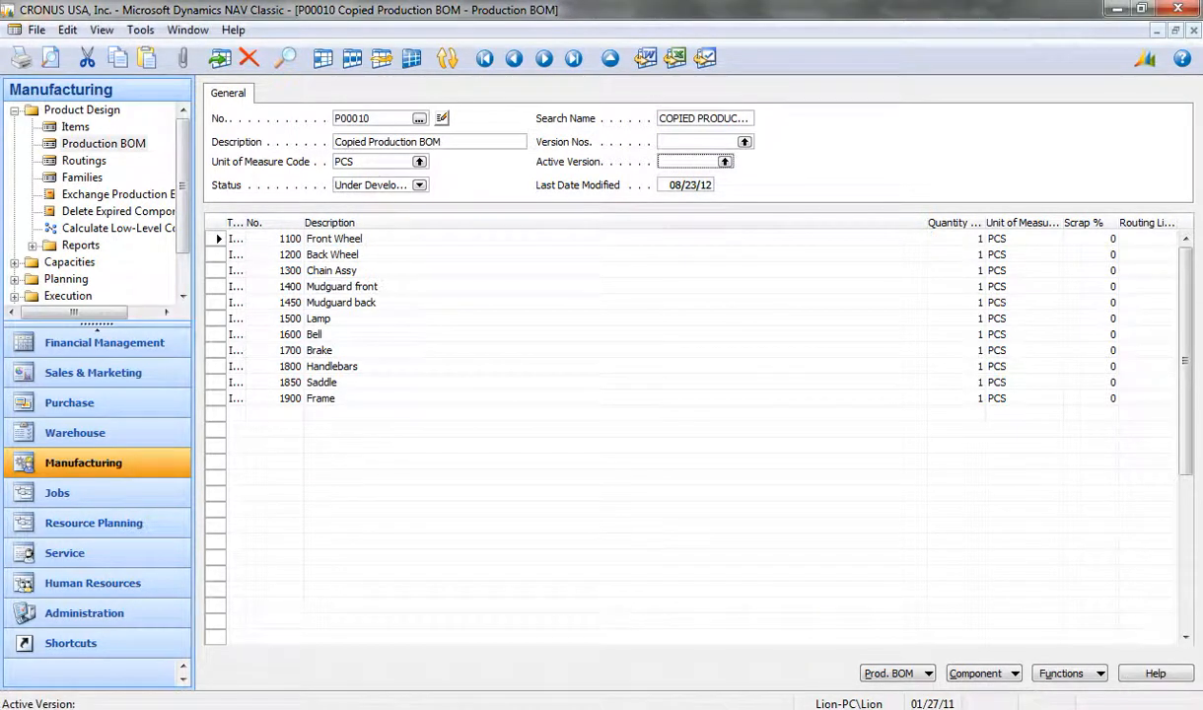
left_click(893, 676)
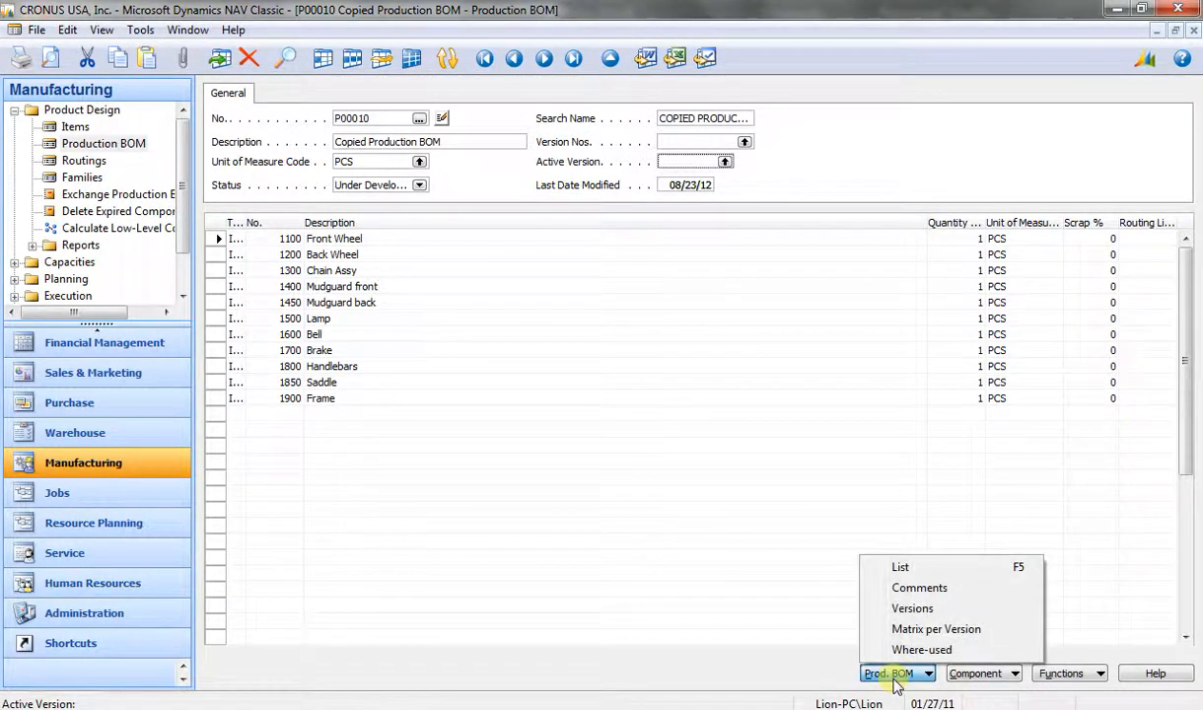
left_click(873, 609)
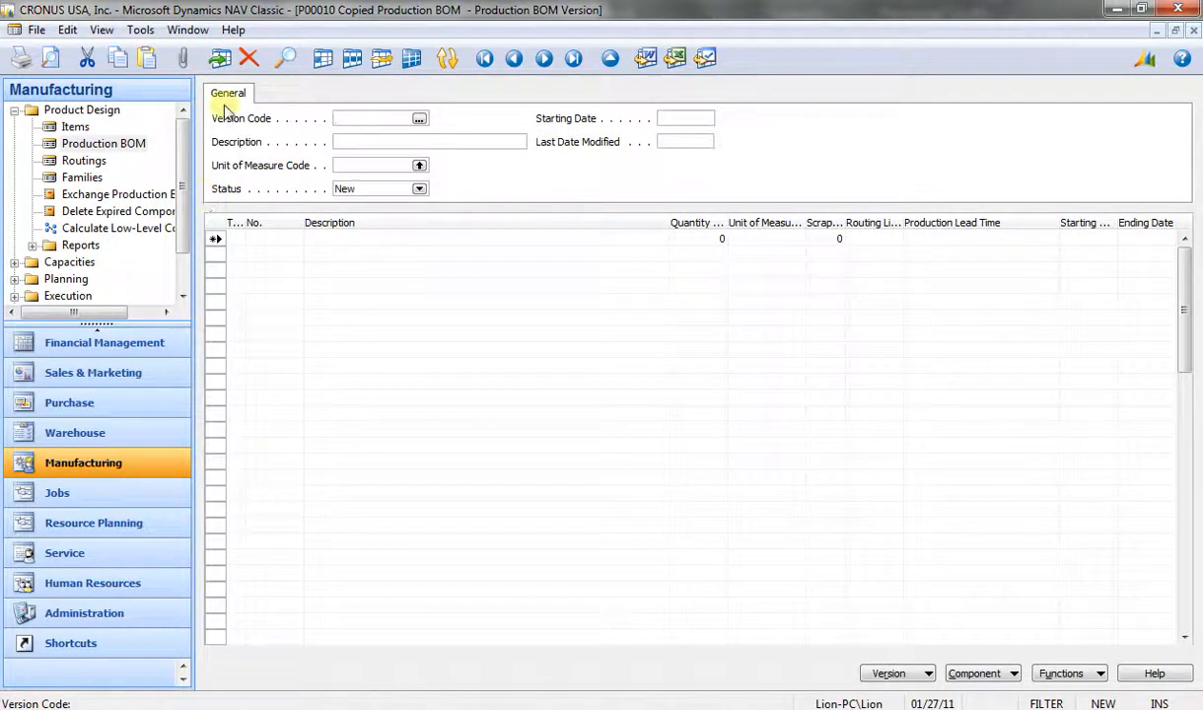
- Try to assign a version code from a number series and return to the production BOM
left_click(249, 142)
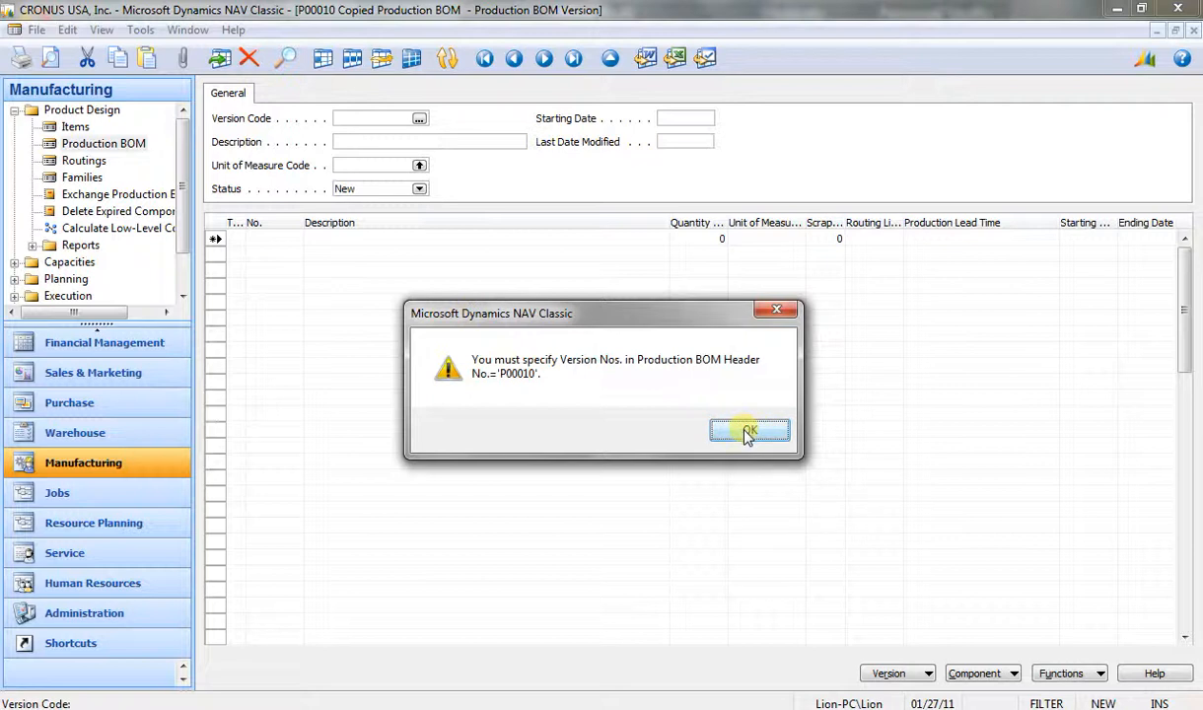
left_click(747, 434)
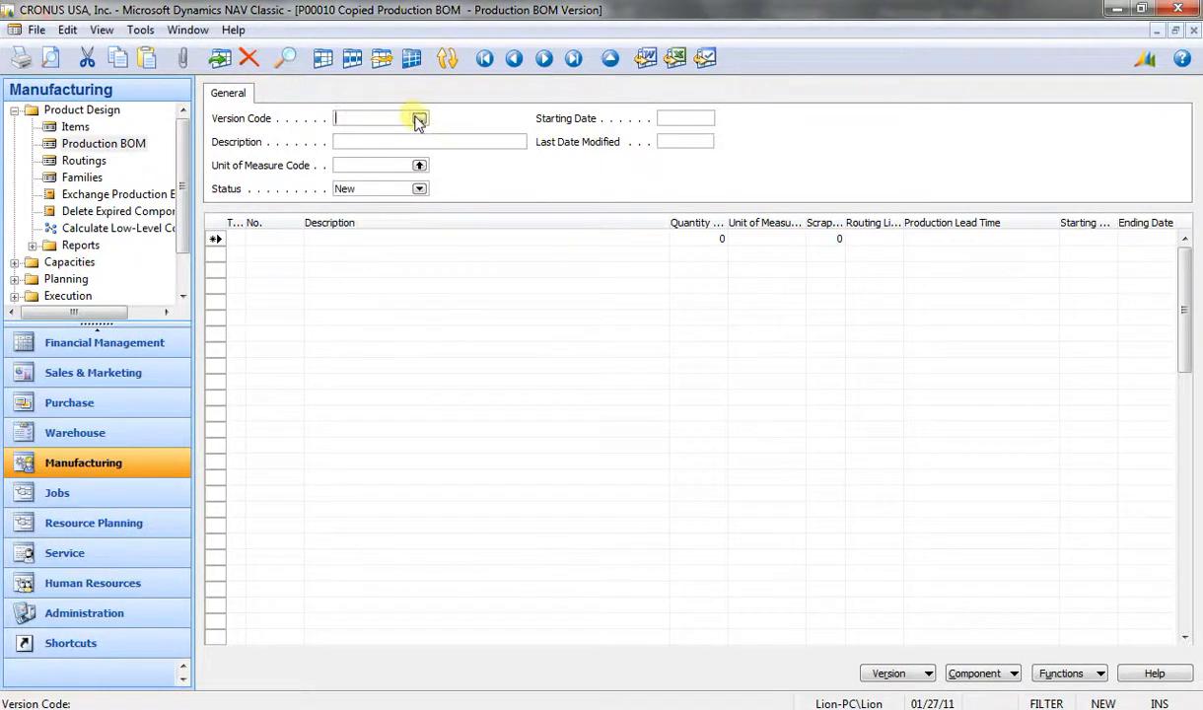
left_click(505, 279)
left_click(739, 430)
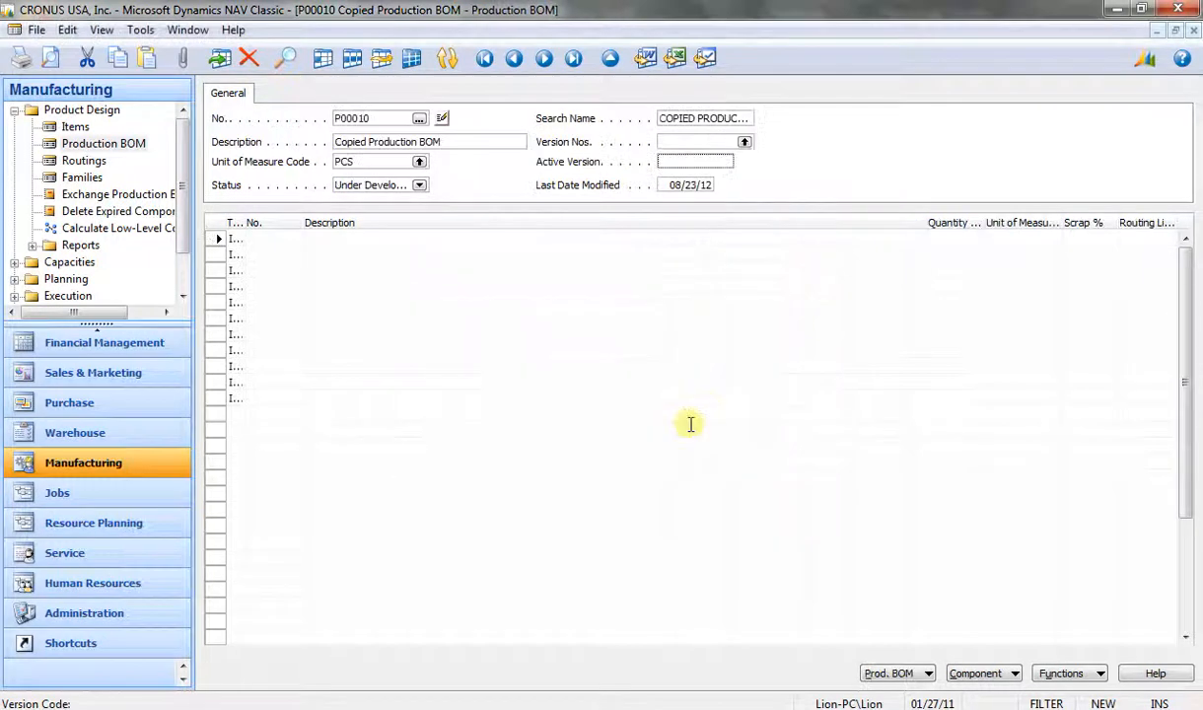
- Set the Version Nos. of the P00010 production BOM to the BOMVER number series
left_click(745, 143)
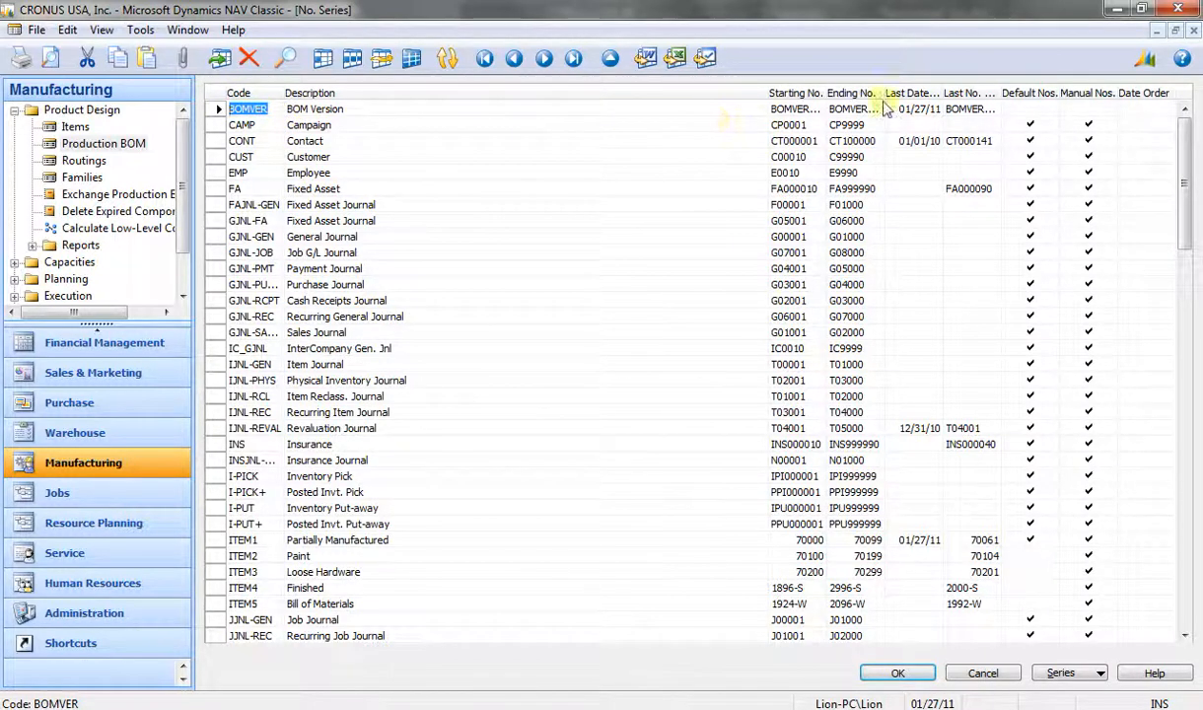
double_click(273, 116)
key("Tab")
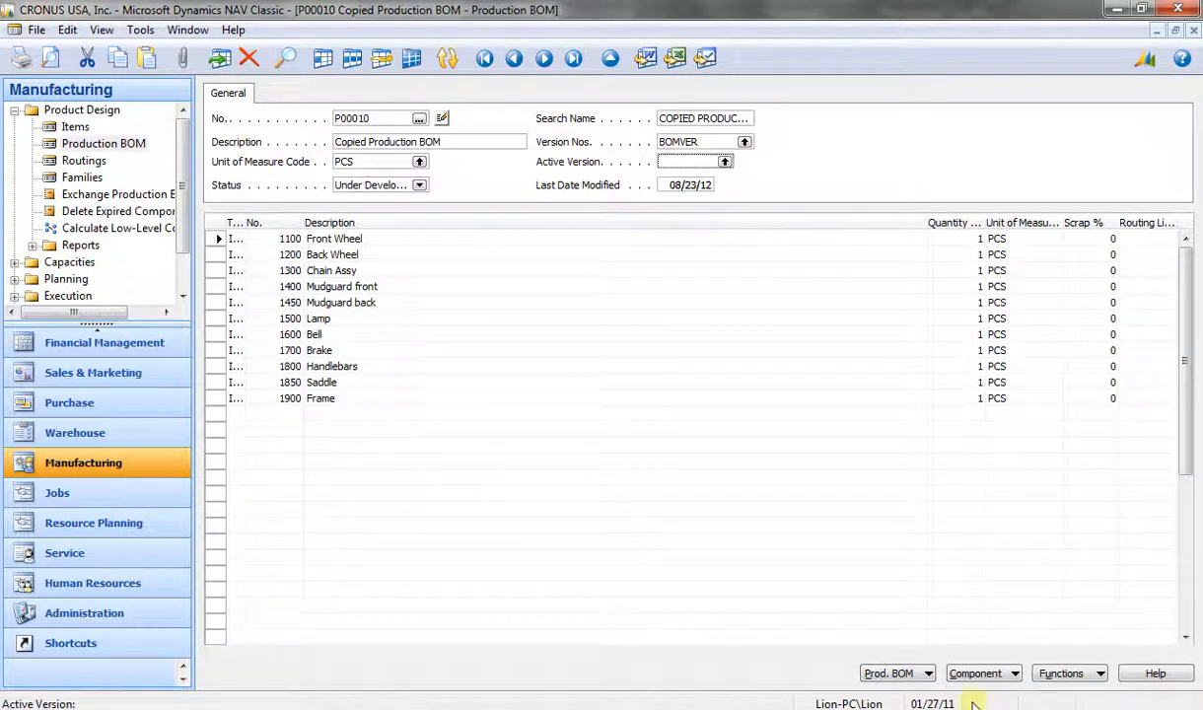
- Open the production BOM's versions and create a new version numbered from the BOMVER series
left_click(889, 674)
left_click(905, 607)
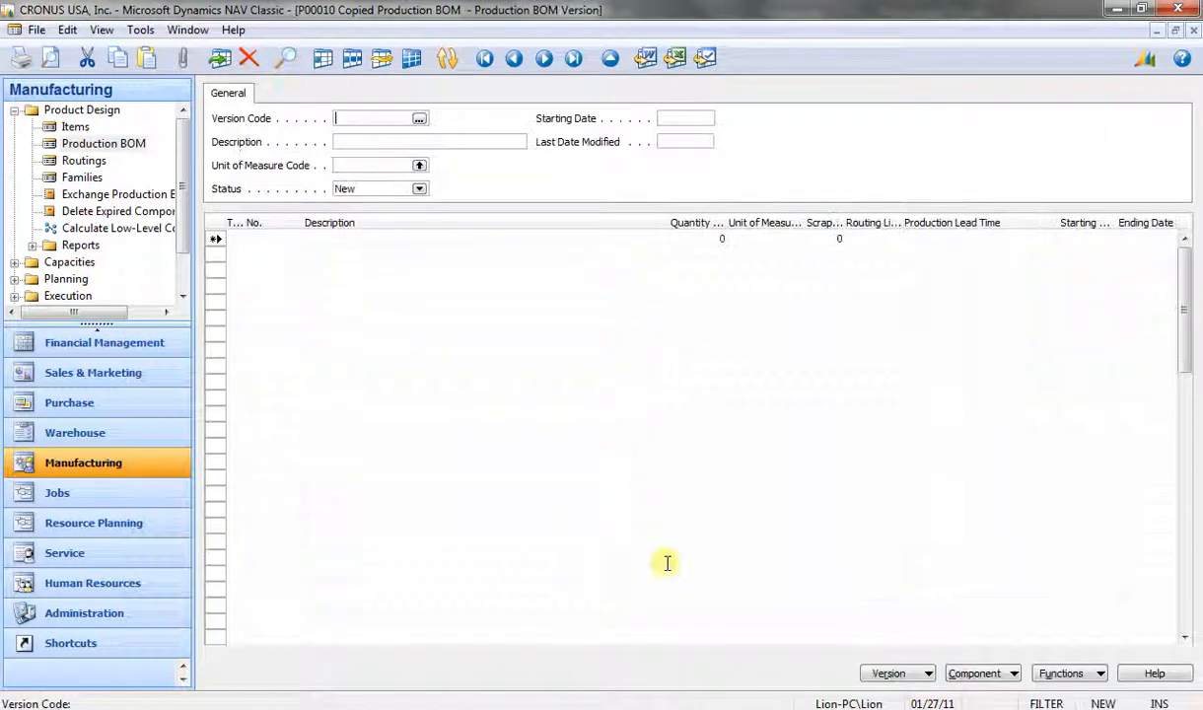
key("F6")
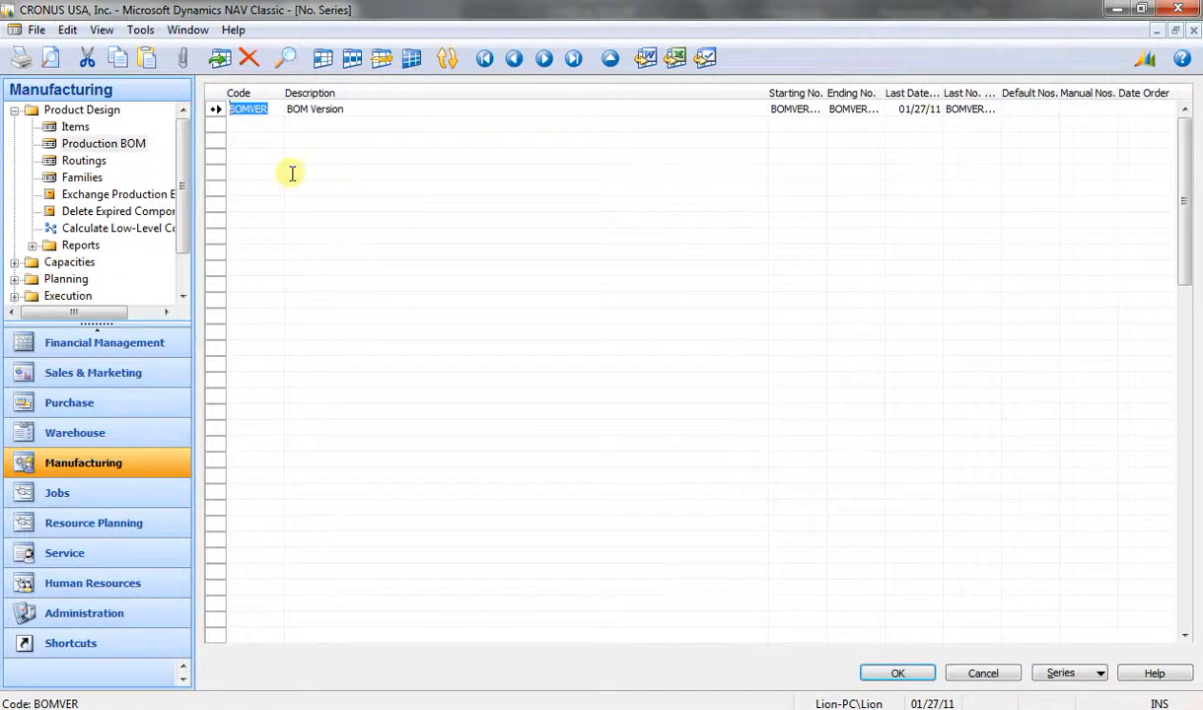
key("Return")
key("Tab")
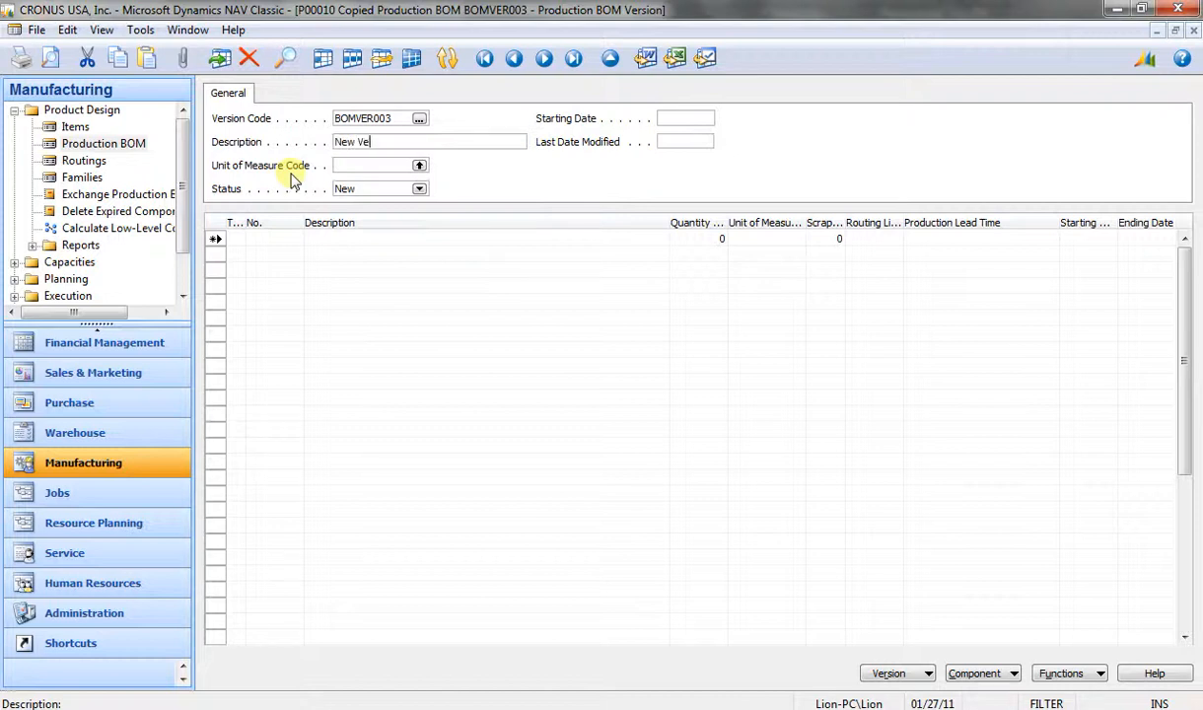
- Describe the version as New Version 3 and set its unit of measure to PCS
type("New Version 3")
key("Tab")
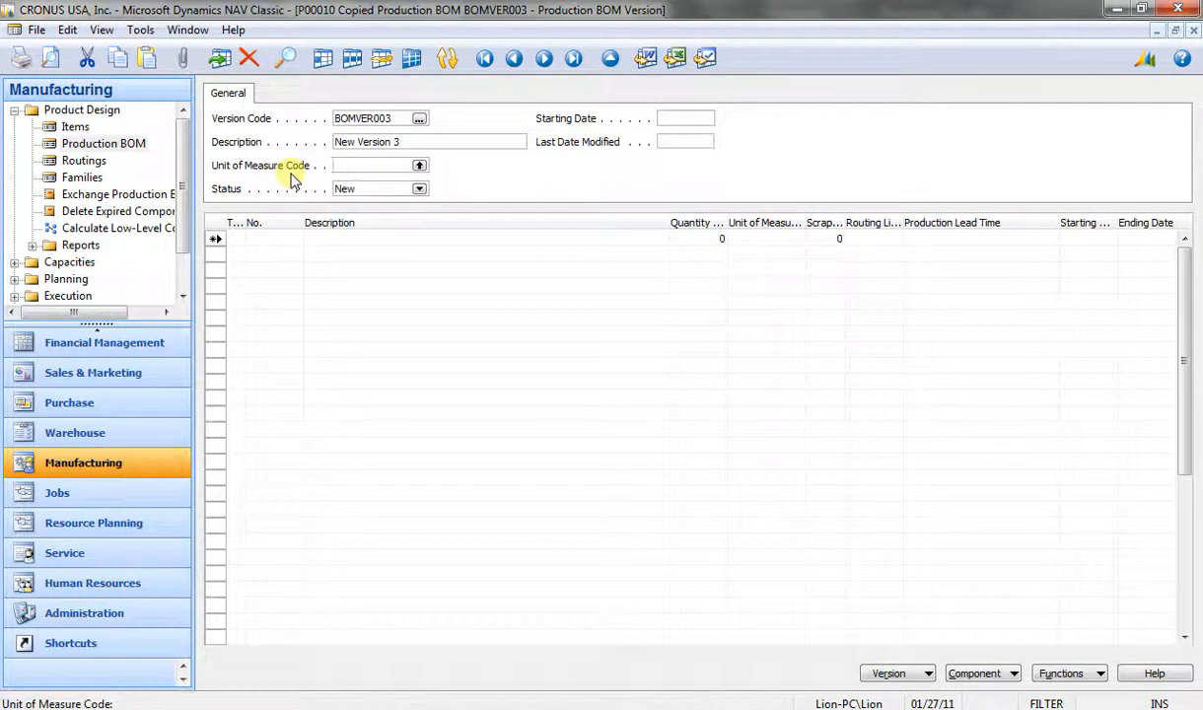
key("F6")
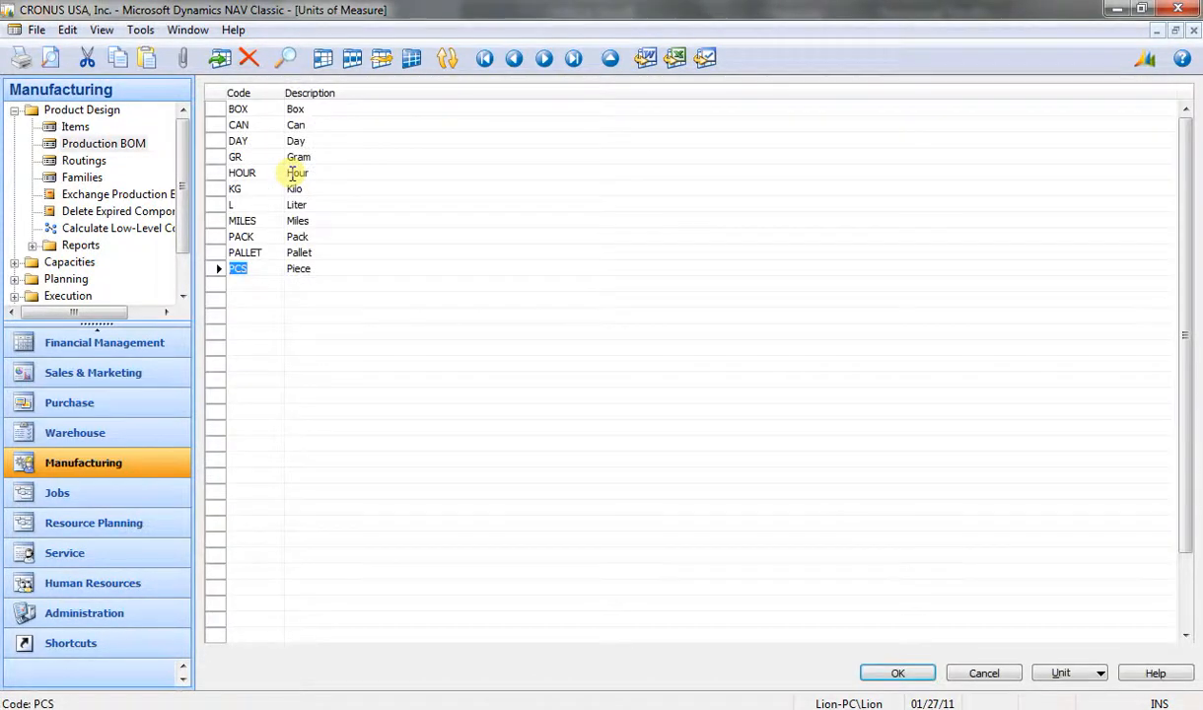
key("Return")
key("Tab")
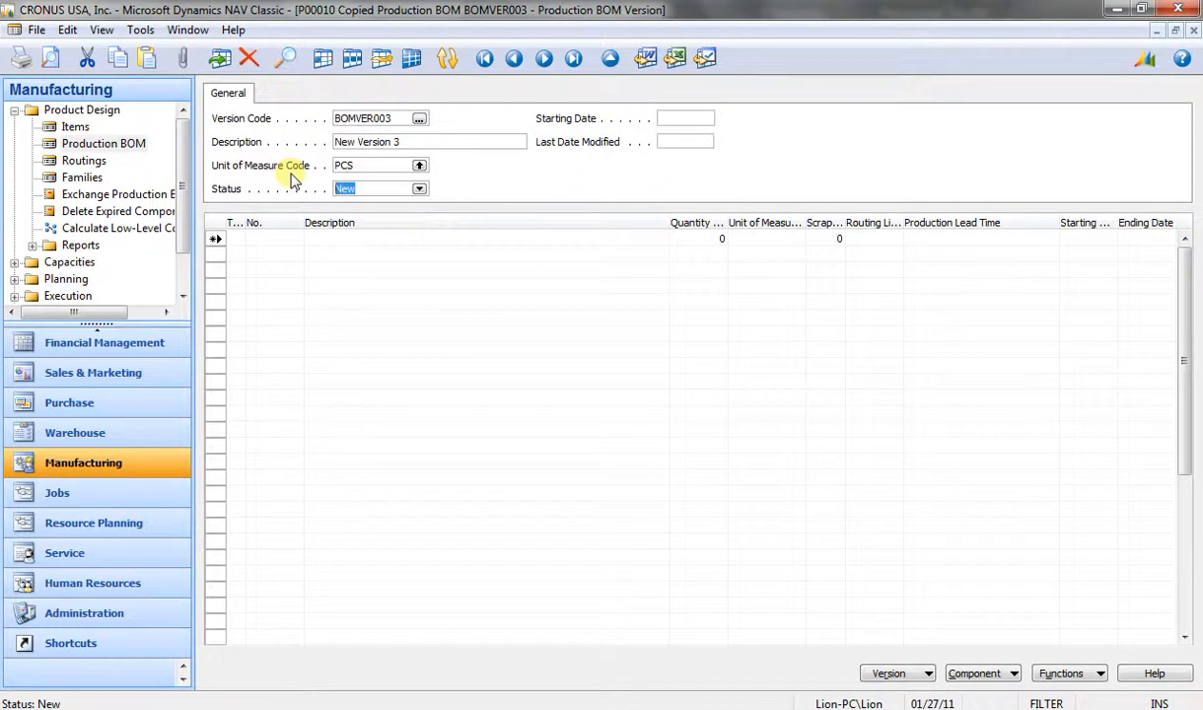
- Set the version's starting date to 08/23/12 and copy the component lines from the production BOM
key("Tab")
type("082312")
key("Tab")
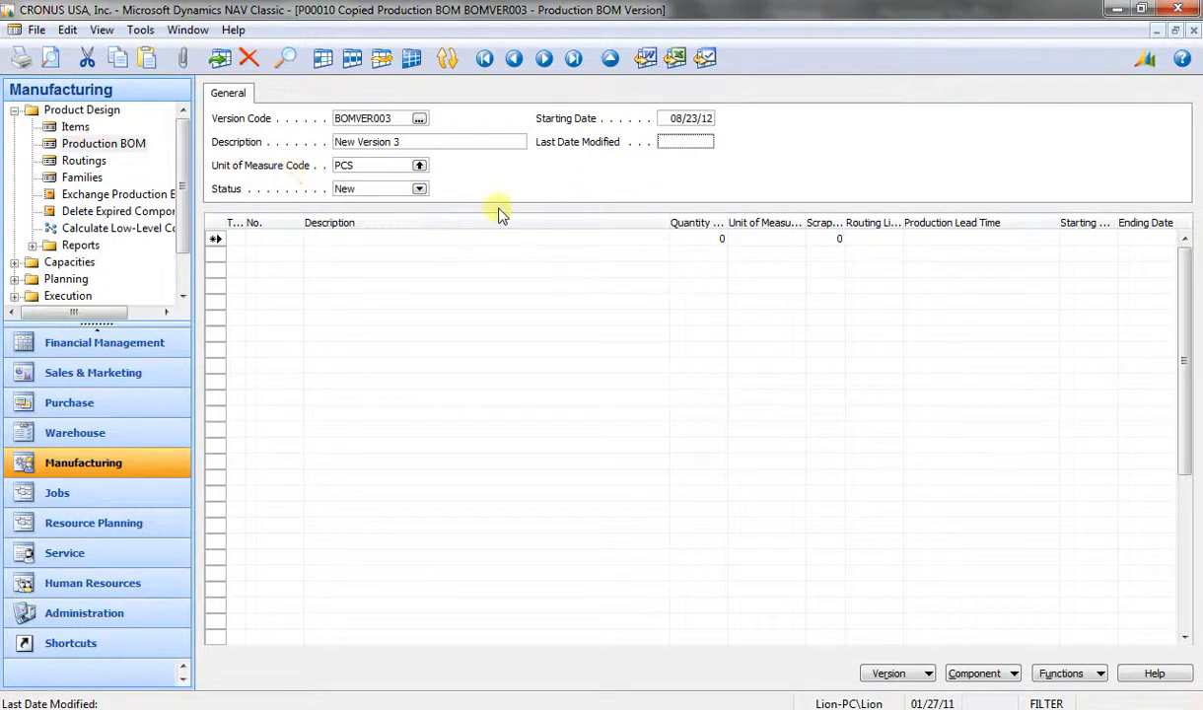
left_click(1070, 675)
left_click(1063, 625)
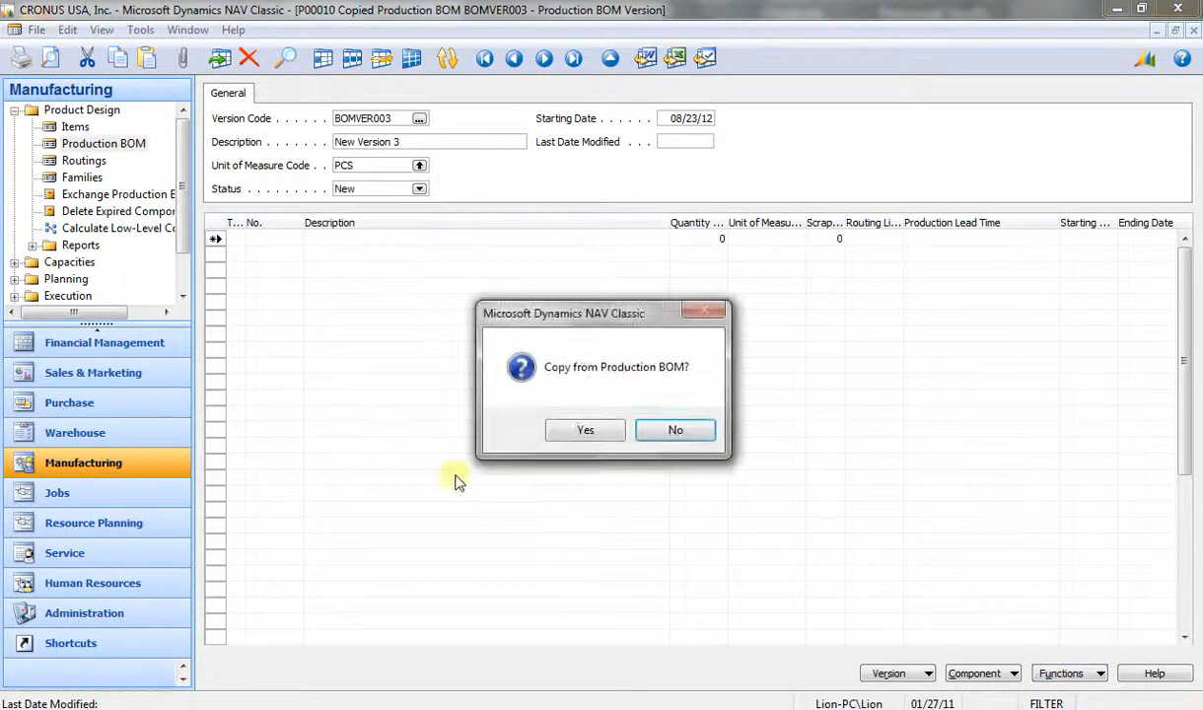
left_click(575, 429)
left_click(433, 363)
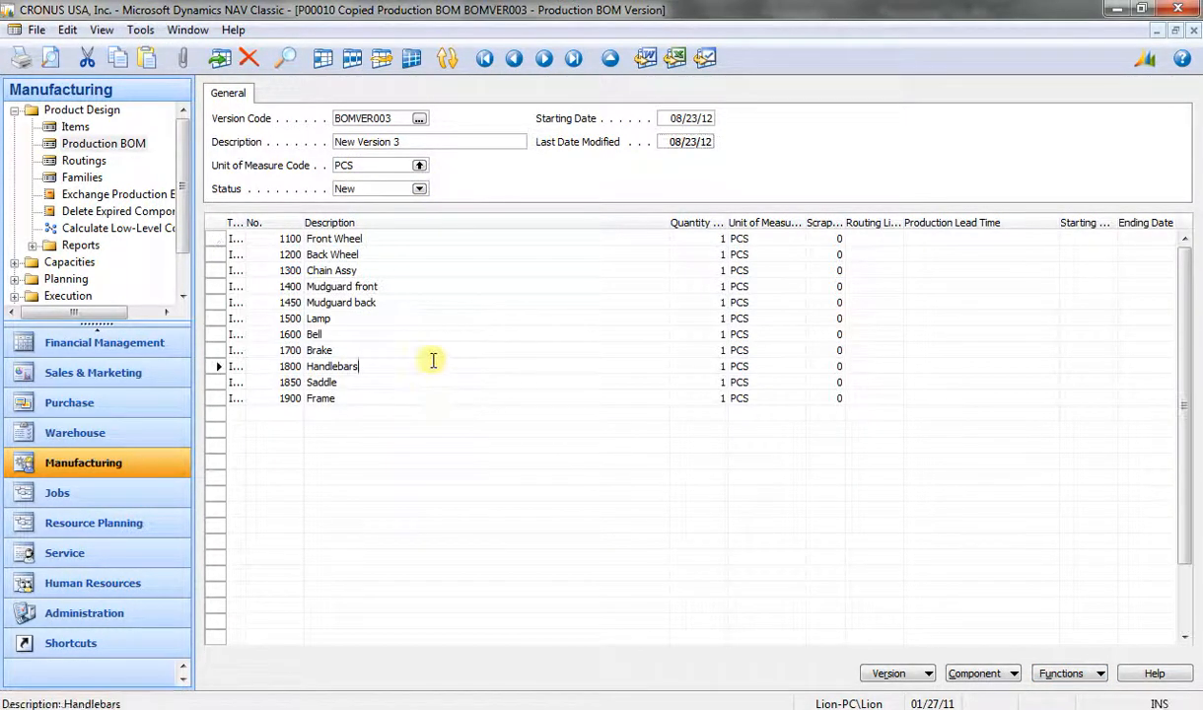
- Set the Front Wheel component's quantity per to 2 in version BOMVER003
left_click(677, 237)
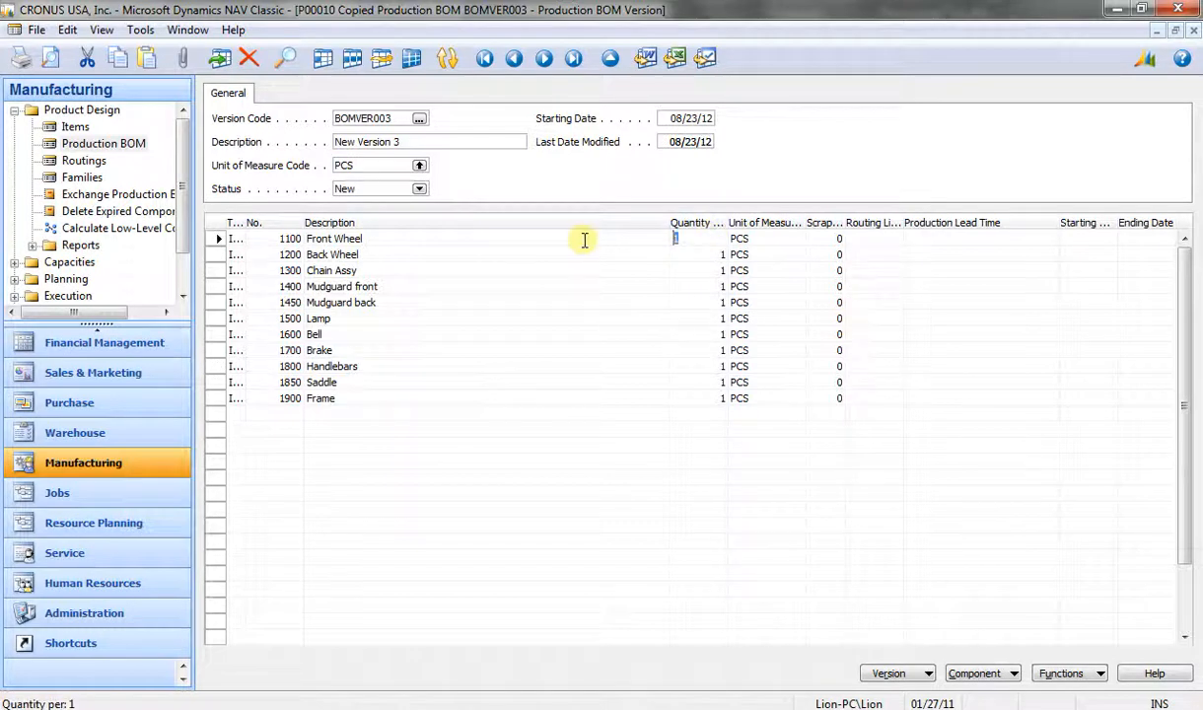
type("2")
key("Tab")
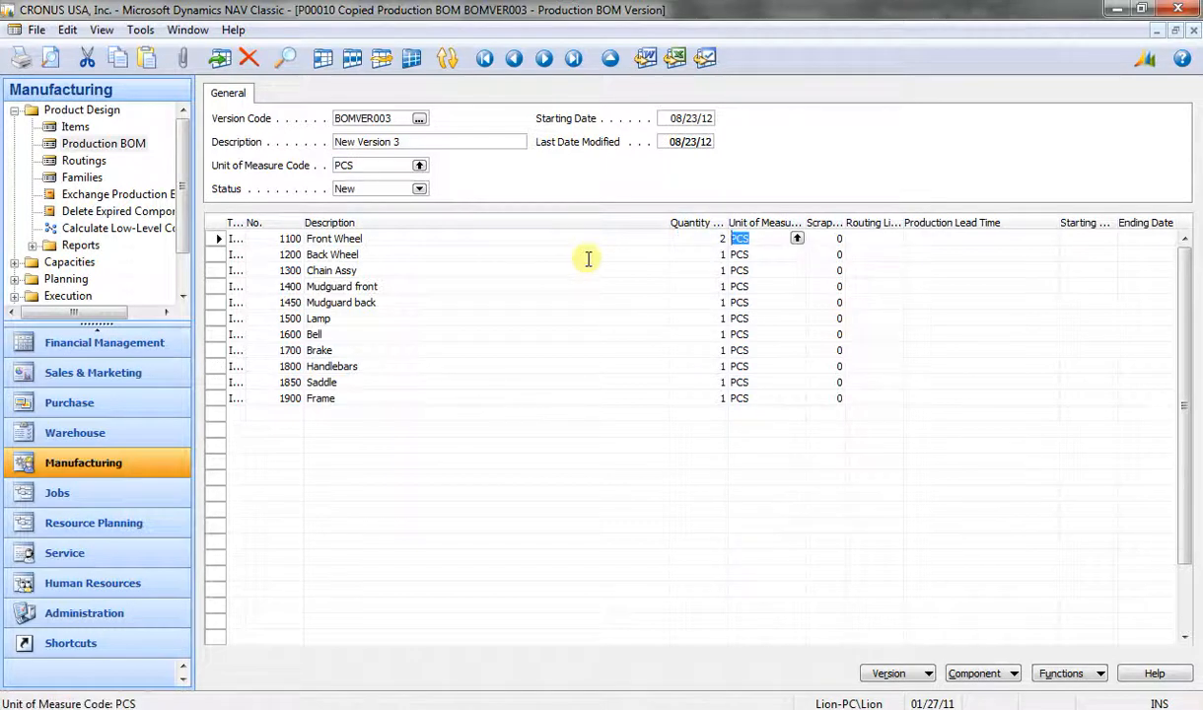
left_click(705, 269)
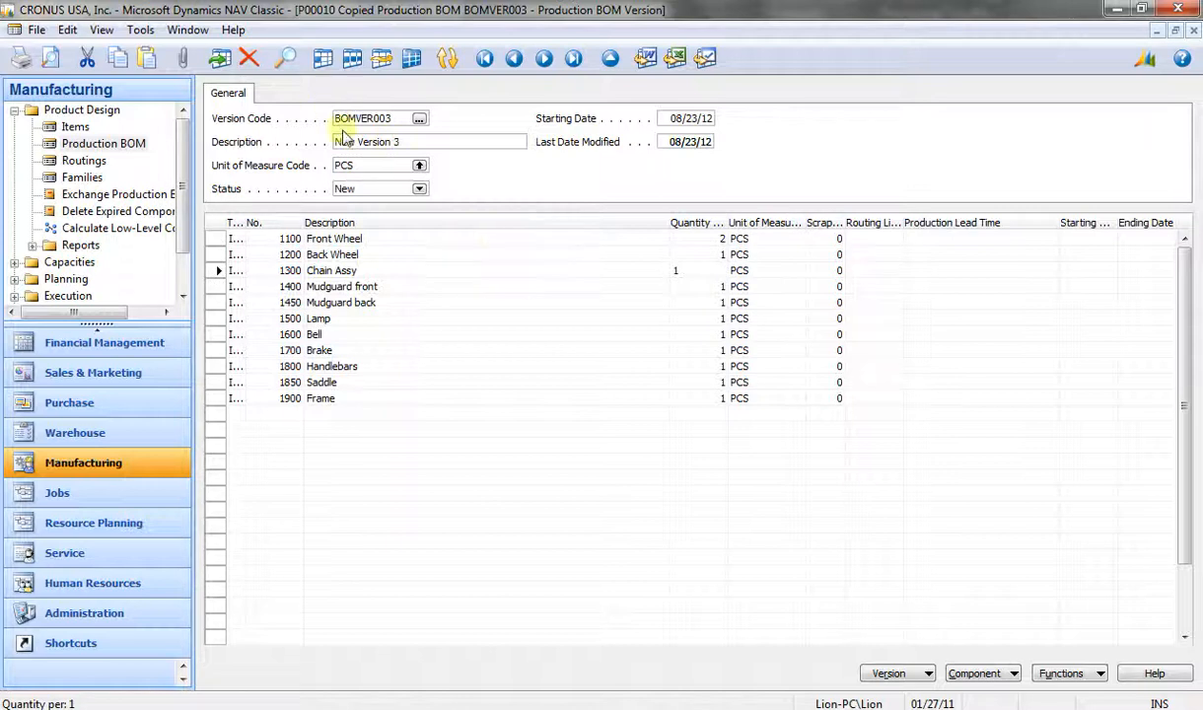
- Certify version BOMVER003 and return to the P00010 production BOM
left_click(419, 189)
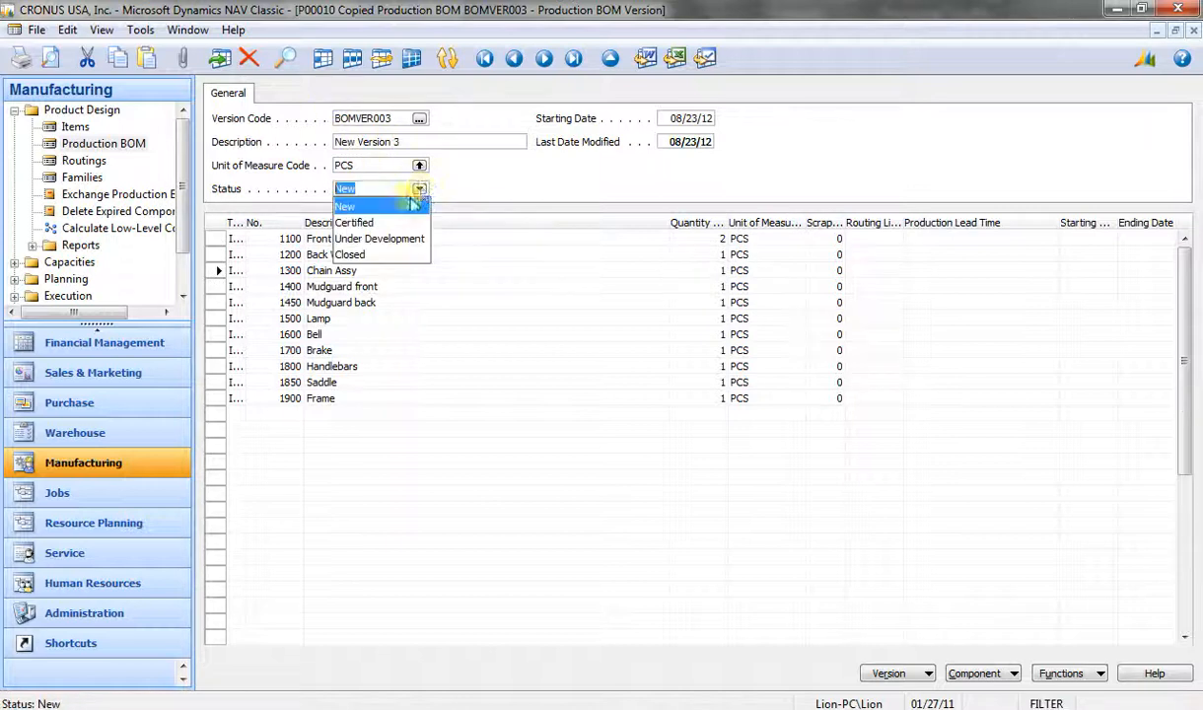
left_click(357, 223)
key("Escape")
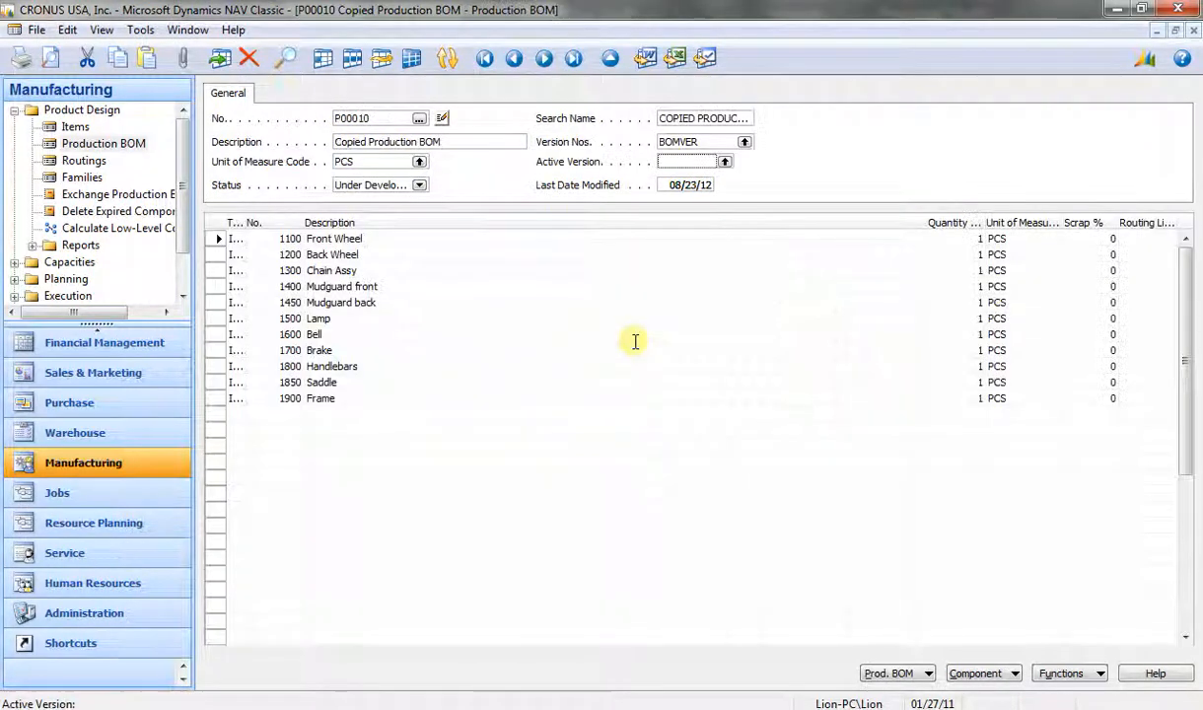
- Reopen the production BOM card and check its Active Version and Version Nos. fields
key("Escape")
double_click(103, 146)
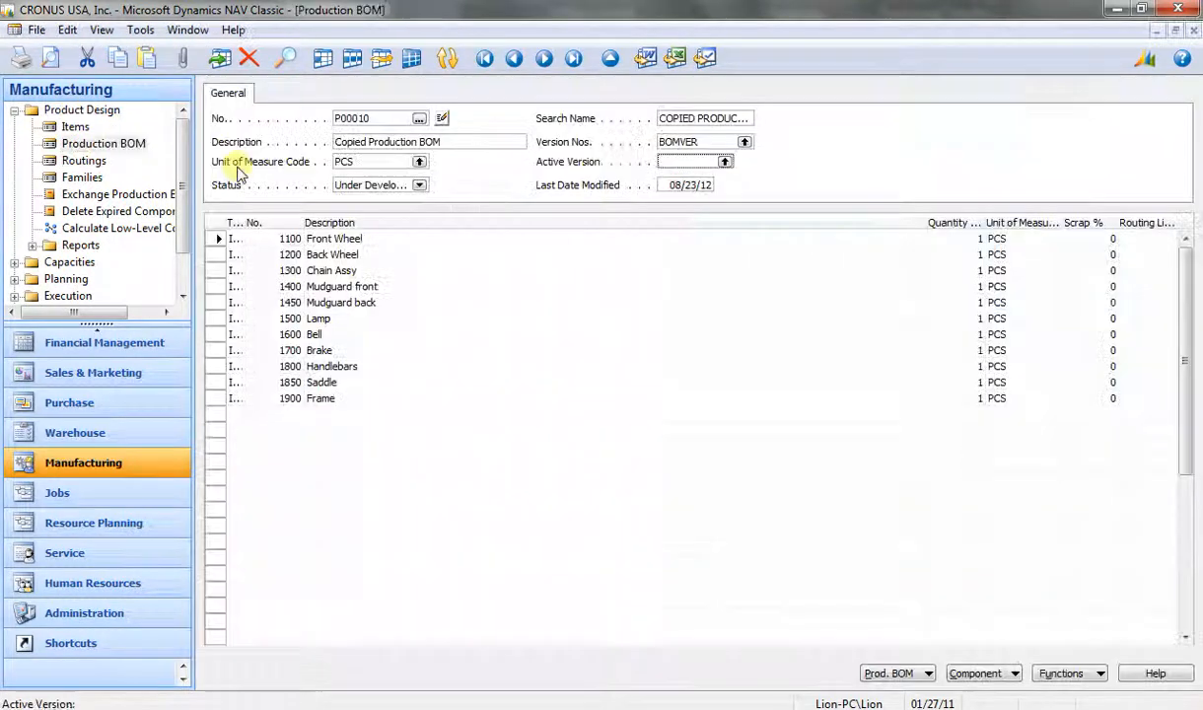
left_click(725, 162)
key("Escape")
left_click(744, 142)
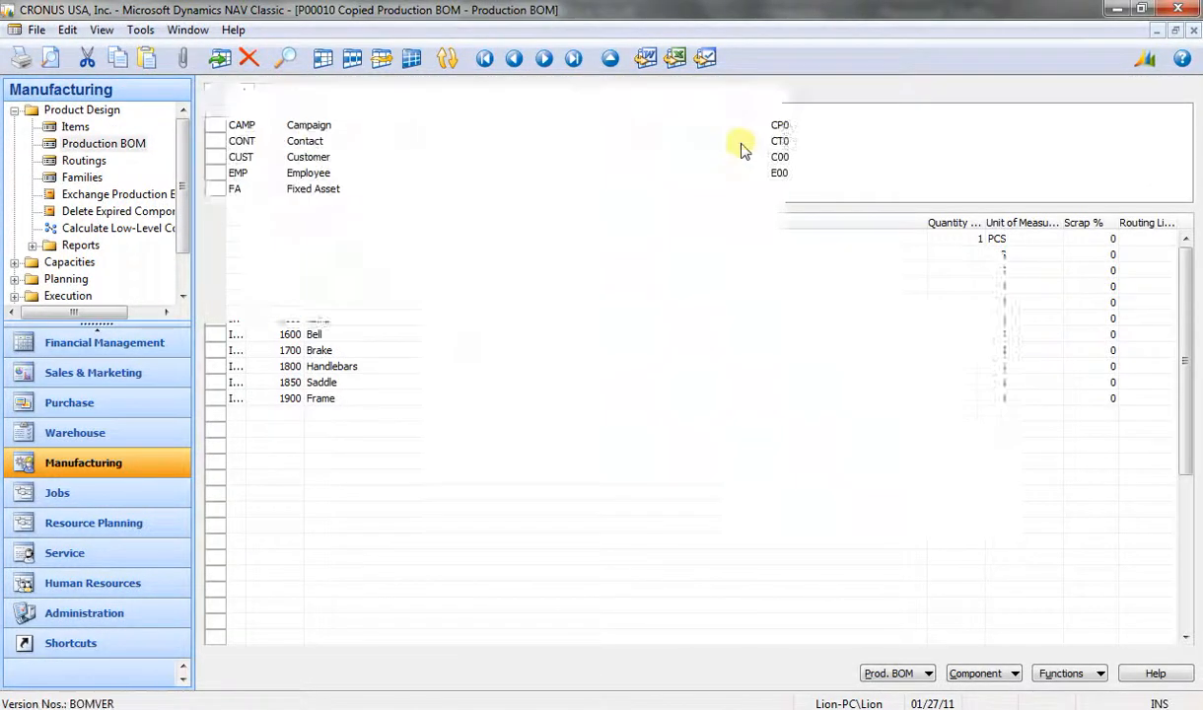
key("Escape")
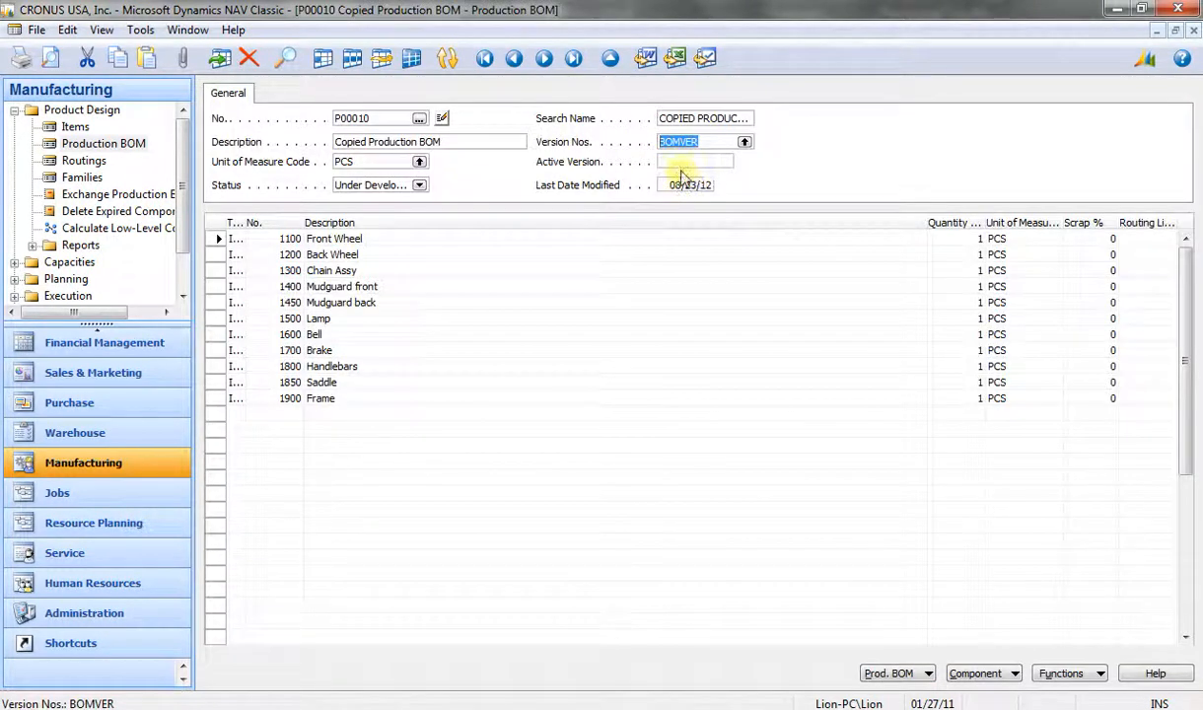
key("Tab")
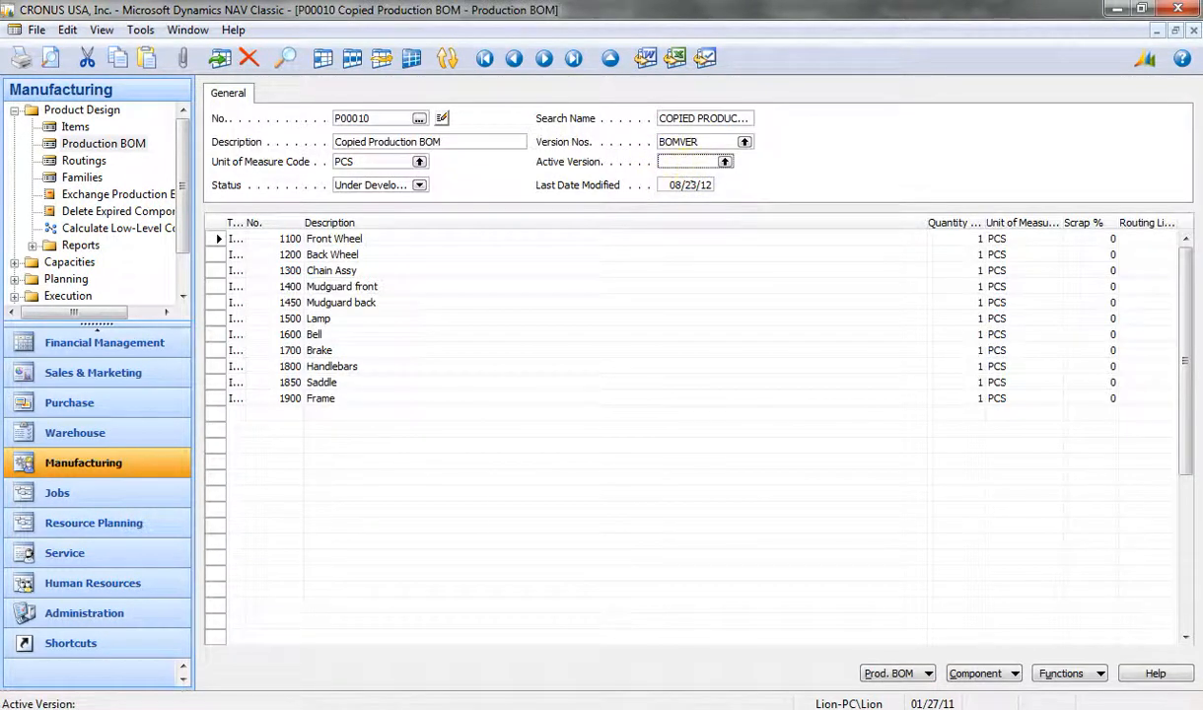
- Review version BOMVER003 and its Front Wheel component comments, and return to the production BOM
left_click(906, 668)
left_click(900, 607)
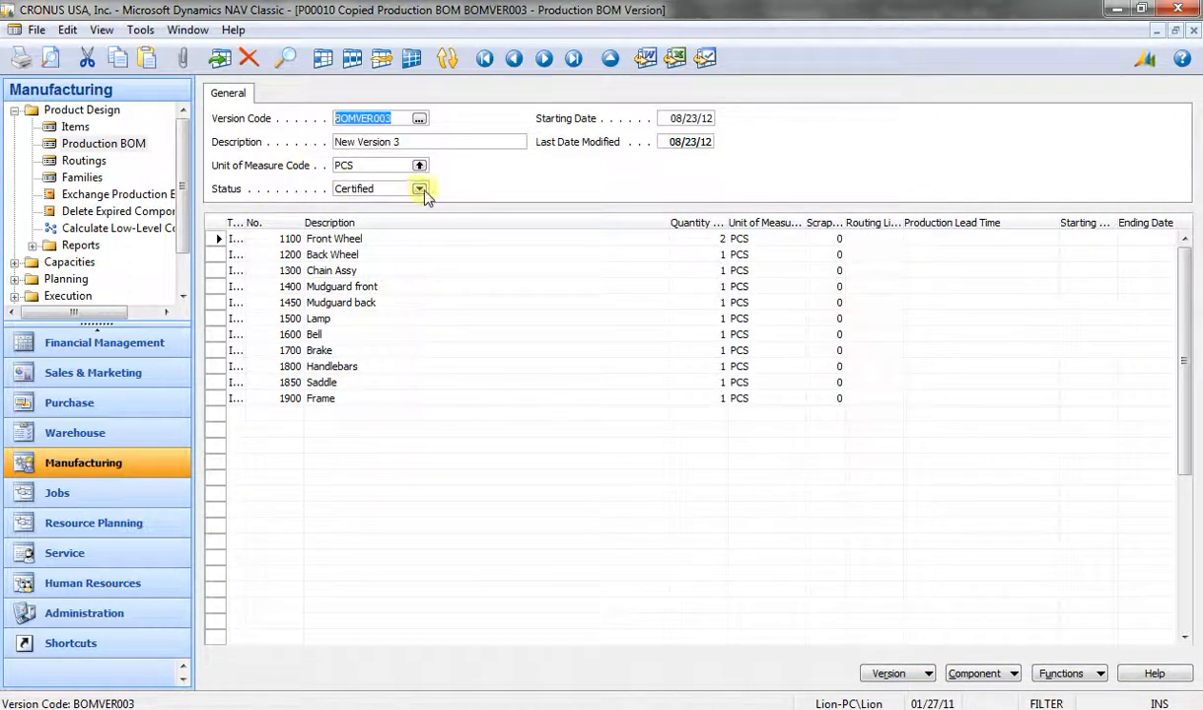
left_click(891, 675)
left_click(890, 676)
left_click(978, 674)
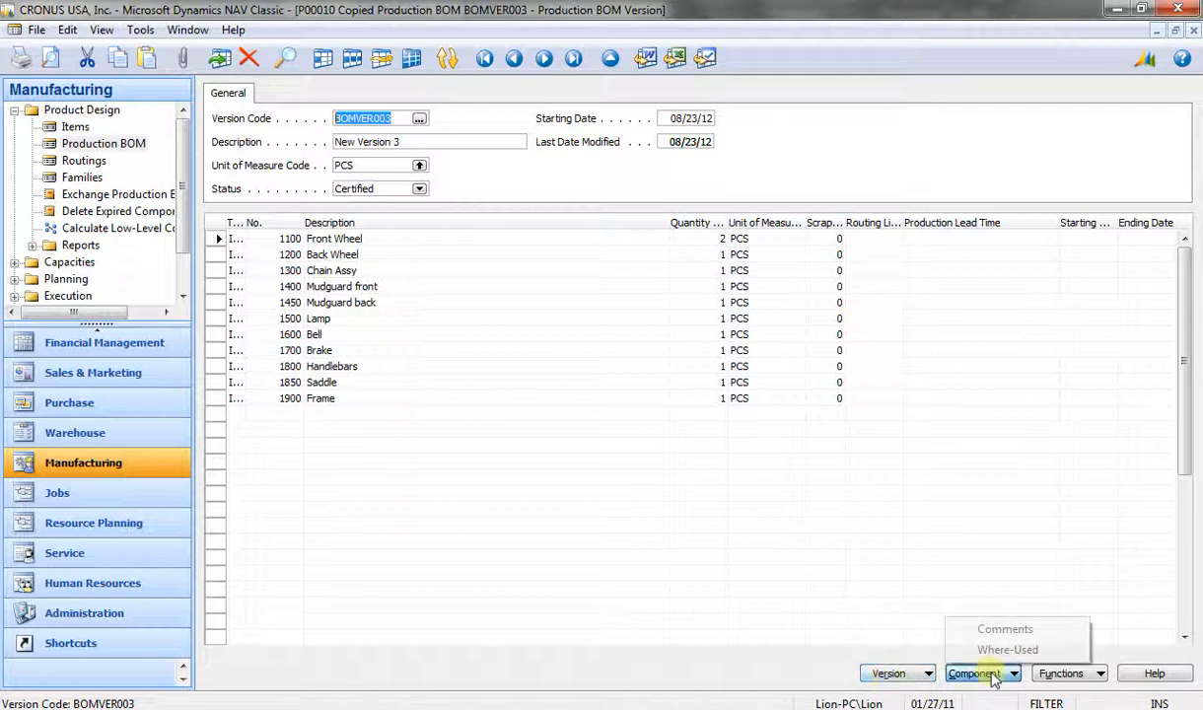
left_click(991, 676)
left_click(992, 676)
left_click(986, 625)
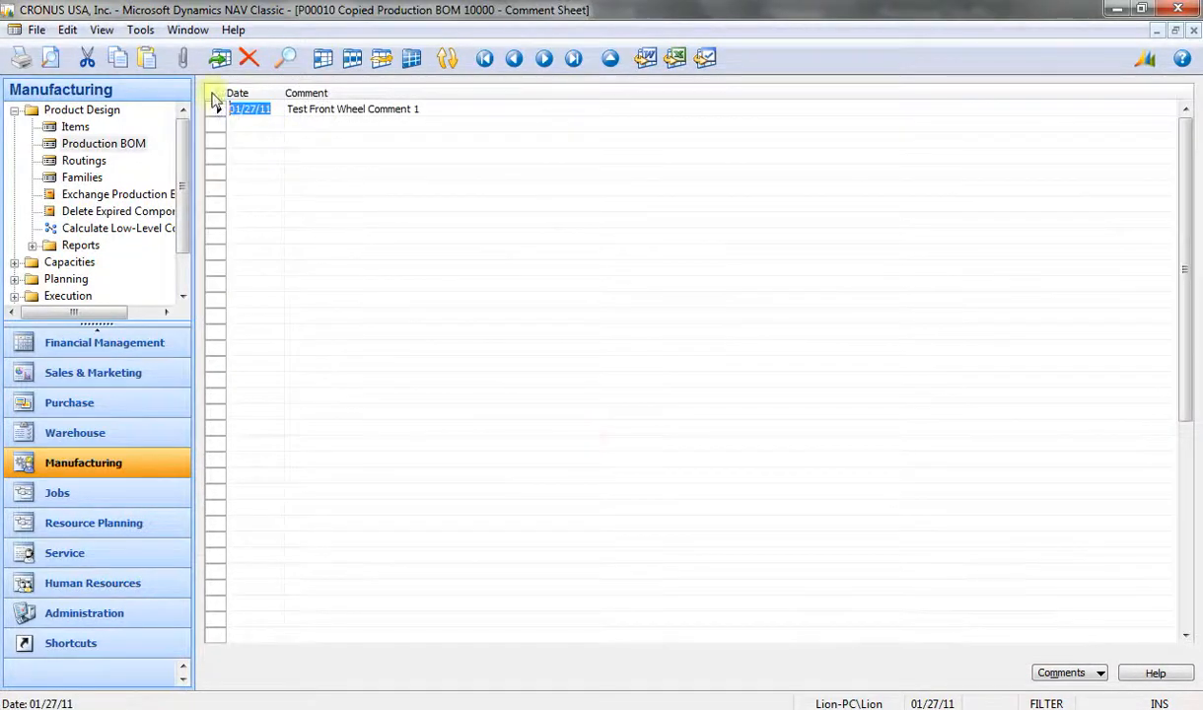
key("Escape")
key("Escape")
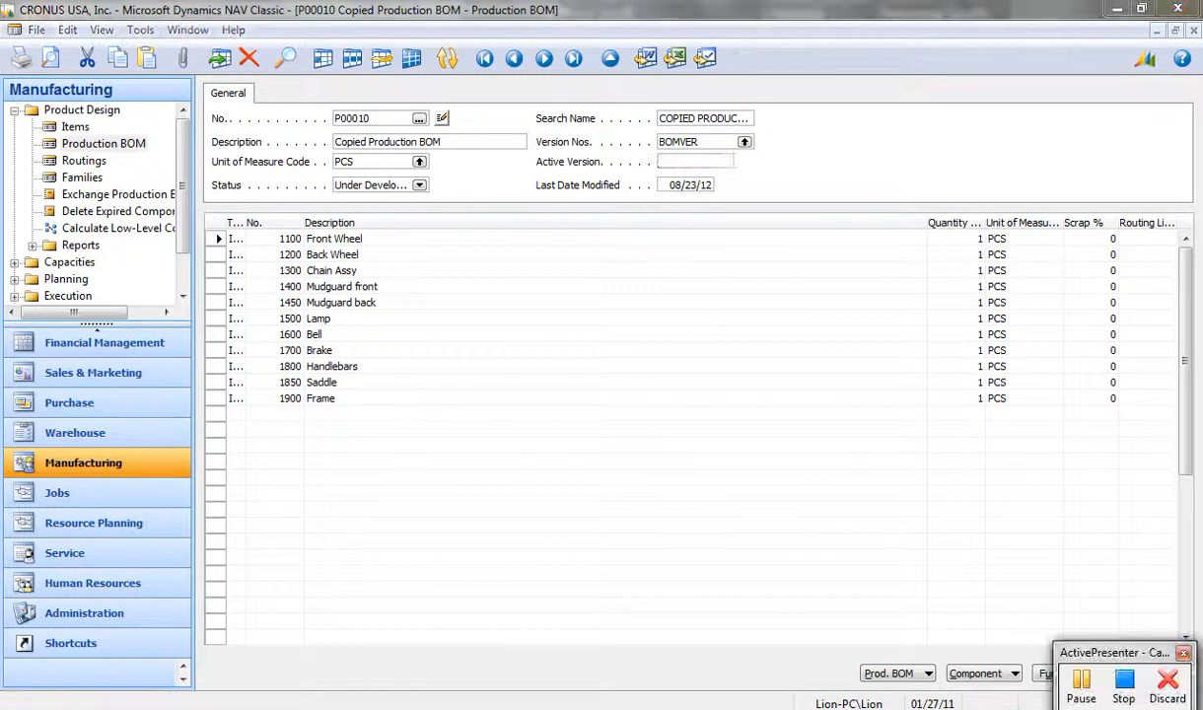
- Set the status of the P00010 production BOM to Certified
left_click(1082, 688)
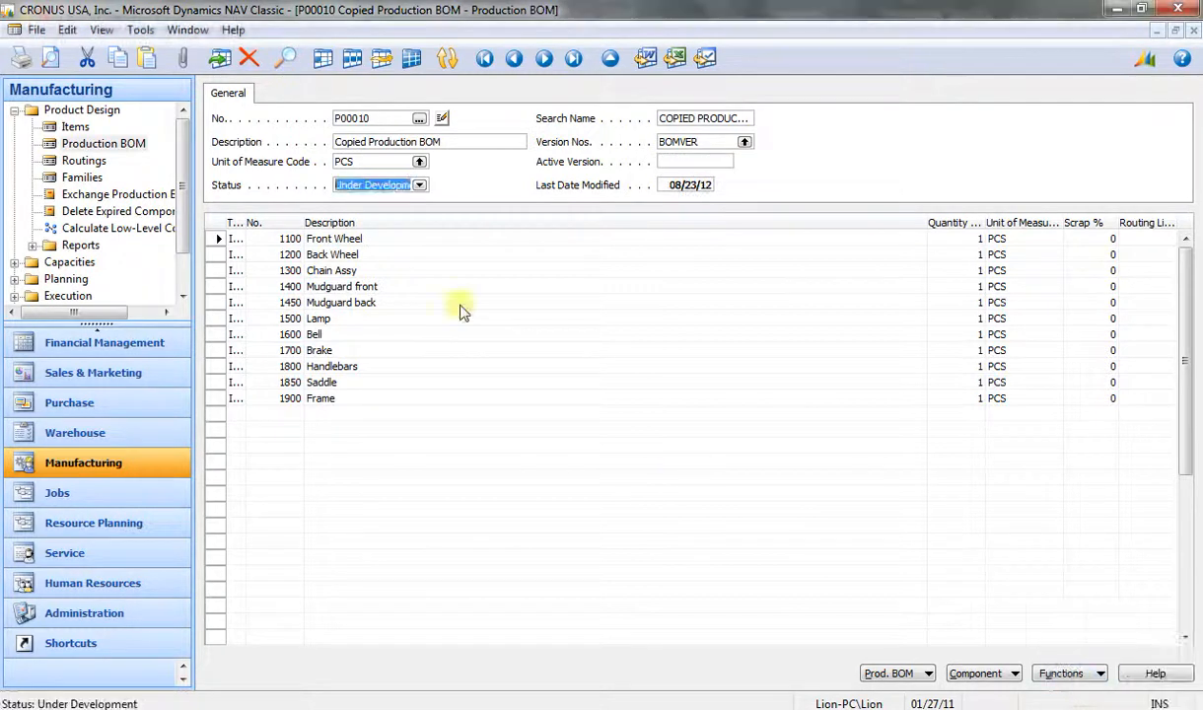
left_click(420, 186)
left_click(375, 219)
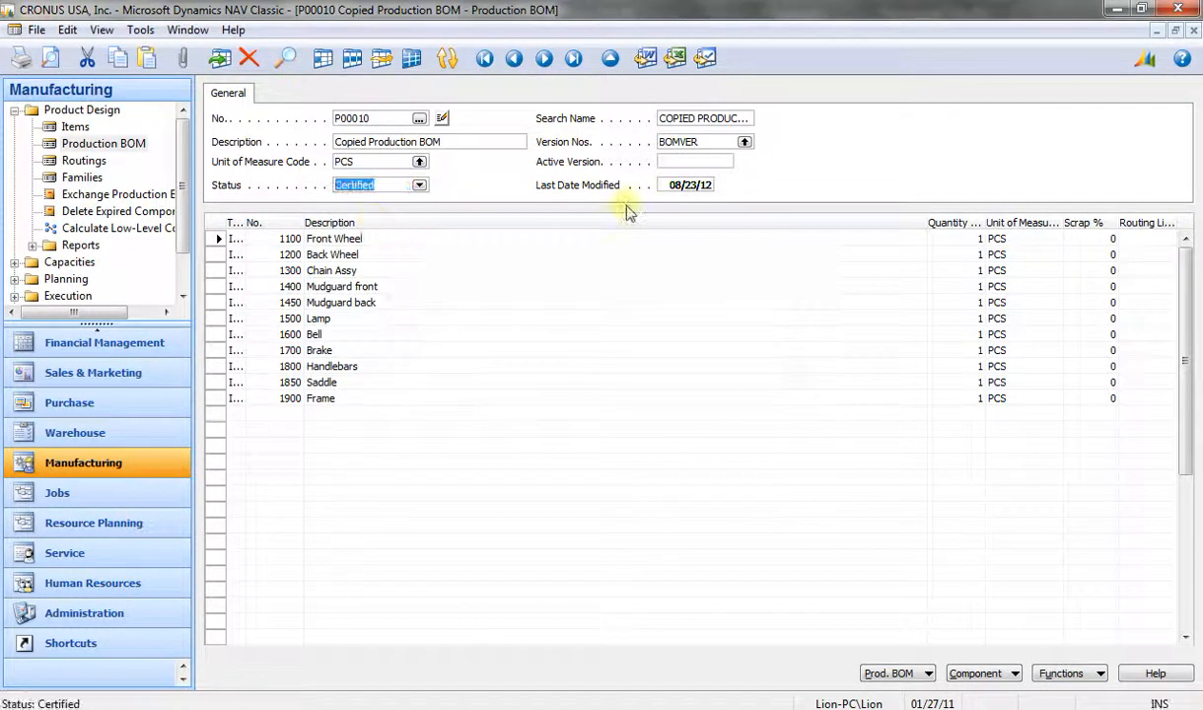
key("Tab")
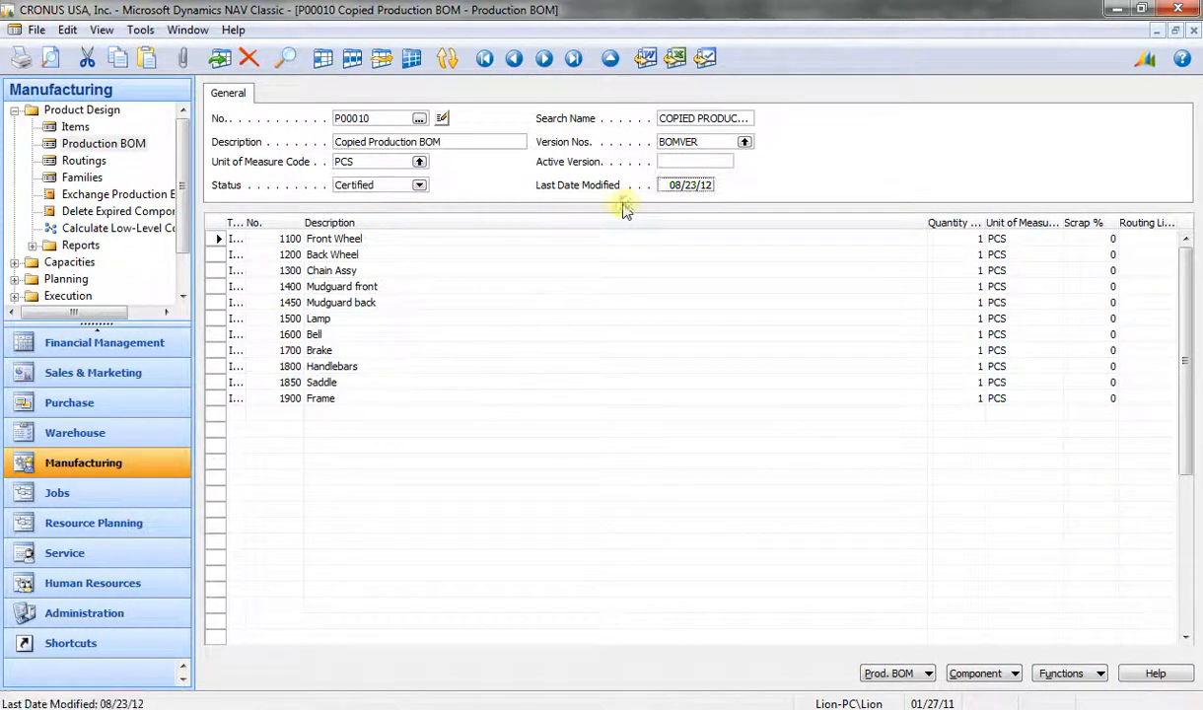
- Open the production BOM's versions and create another version numbered from the BOMVER series
left_click(888, 674)
left_click(878, 609)
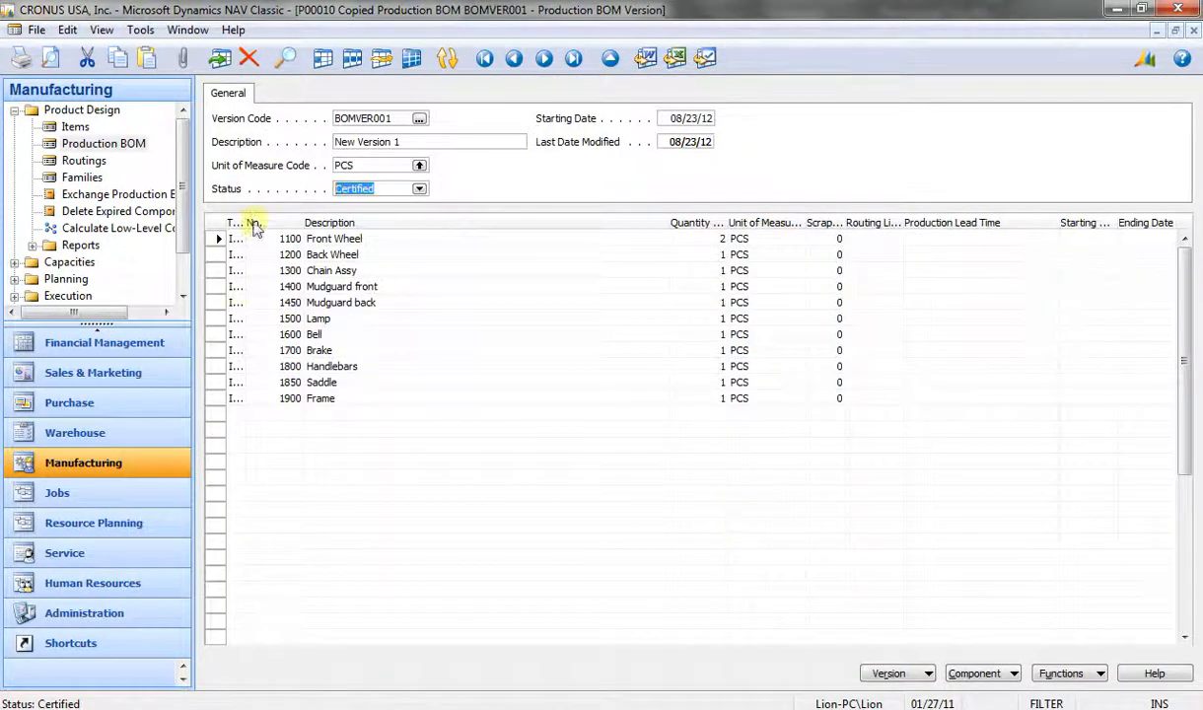
left_click(389, 120)
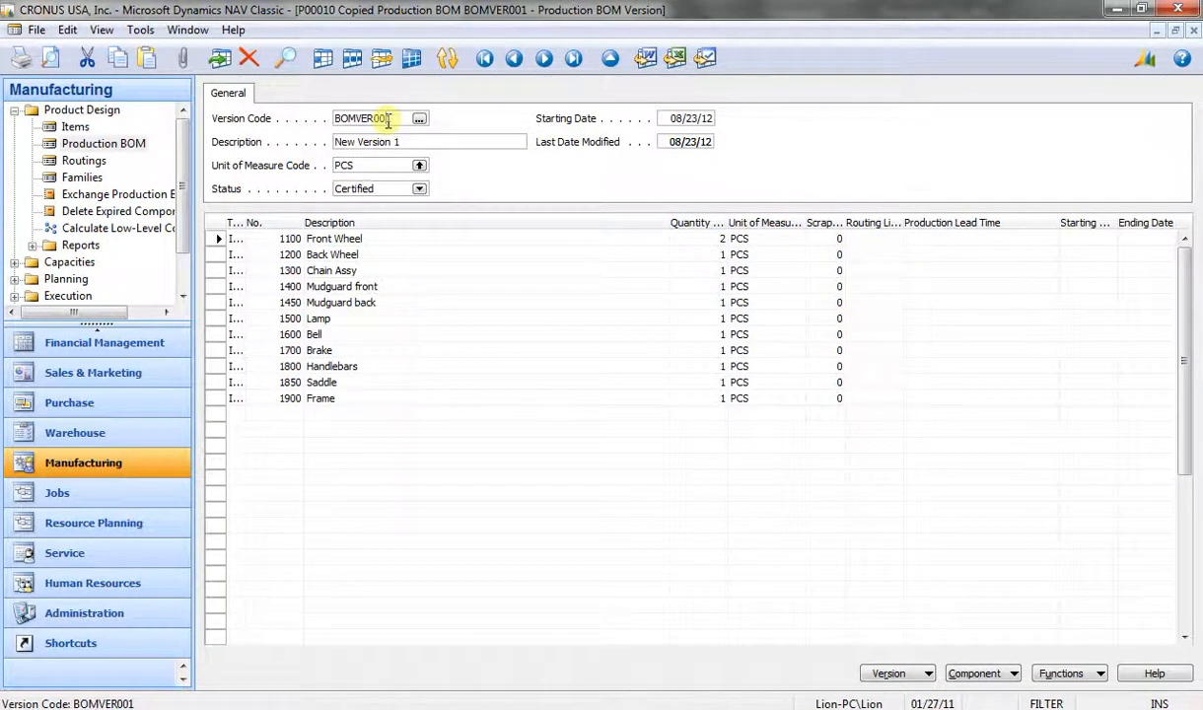
key("F3")
left_click(418, 119)
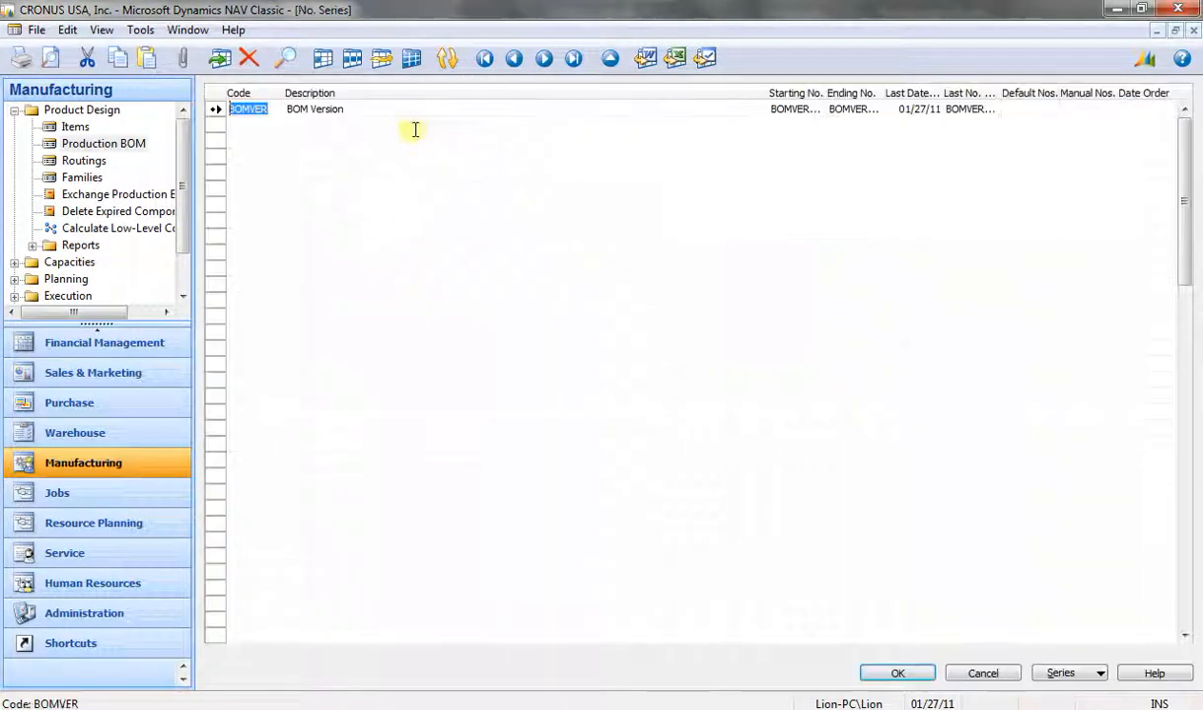
double_click(264, 113)
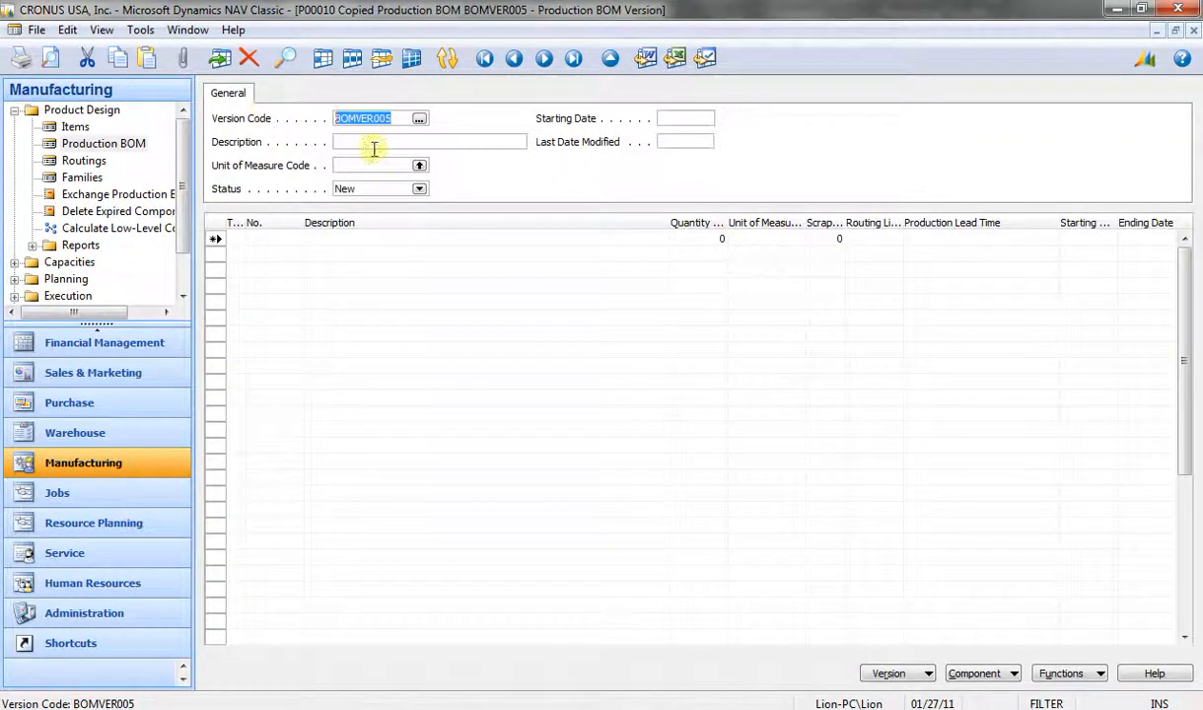
- Rename the new version's code to BOMVER002
left_click(394, 120)
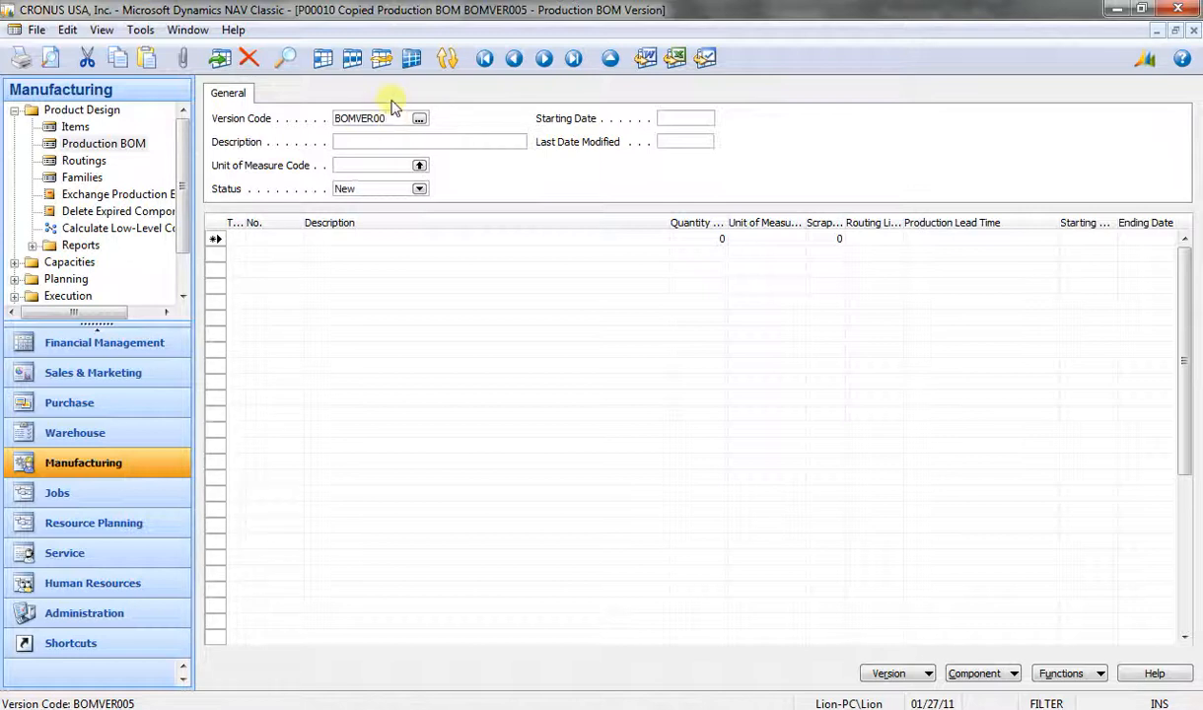
key("Return")
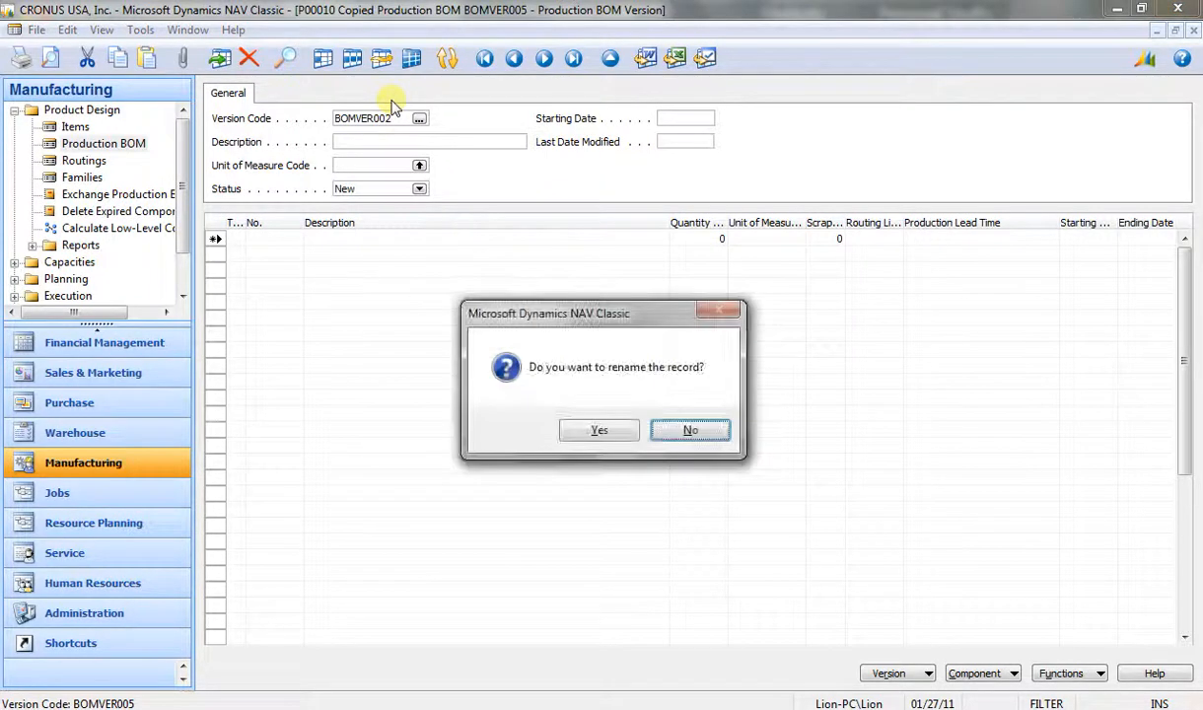
key("y")
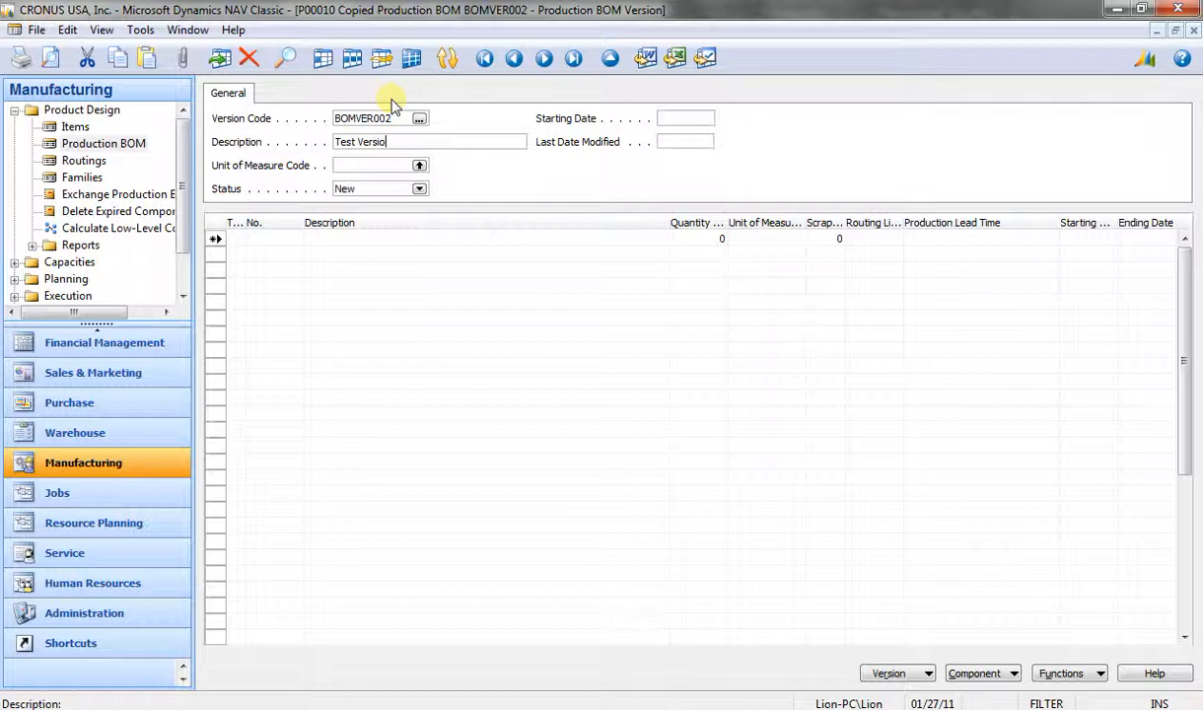
- Describe version BOMVER002 as Test Version 2 and set its unit of measure to PCS
type("Test Version 2")
key("Return")
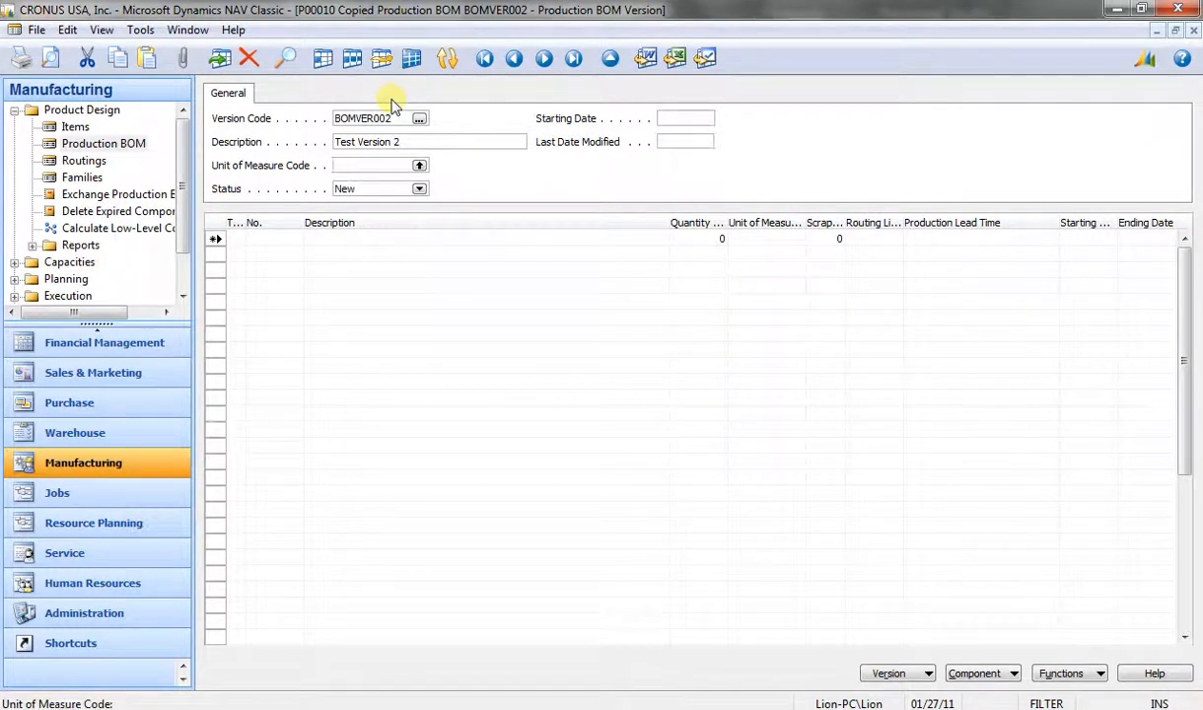
key("F6")
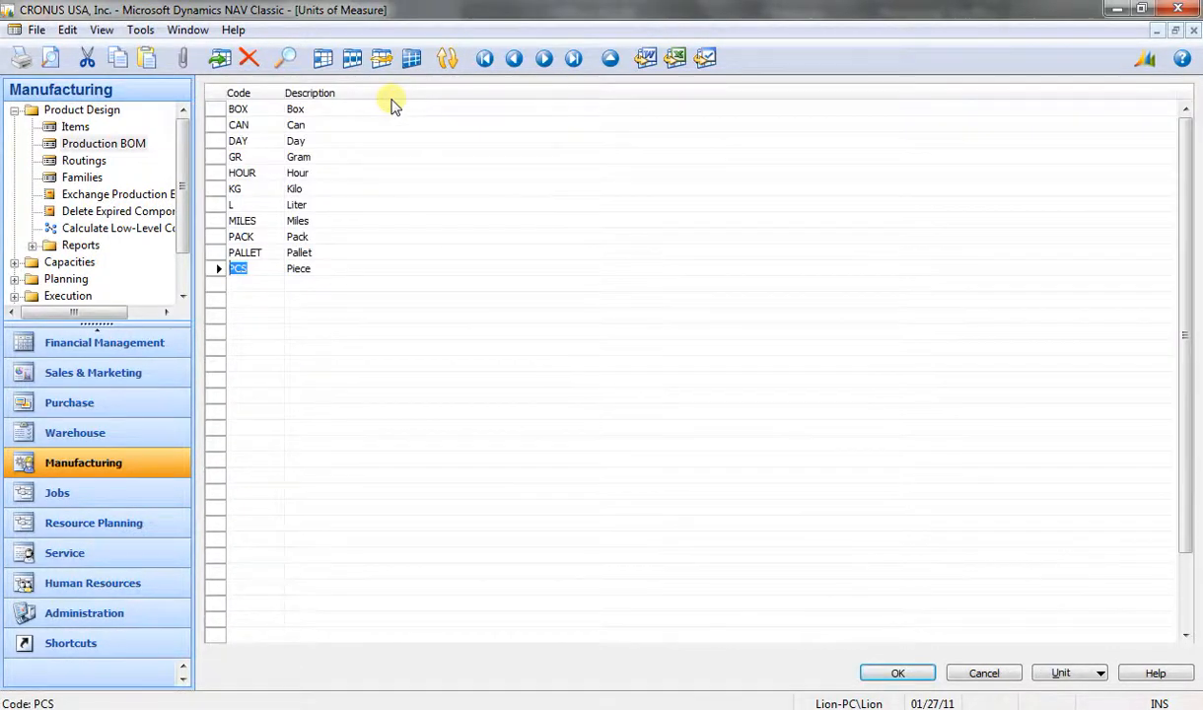
key("Return")
key("Return")
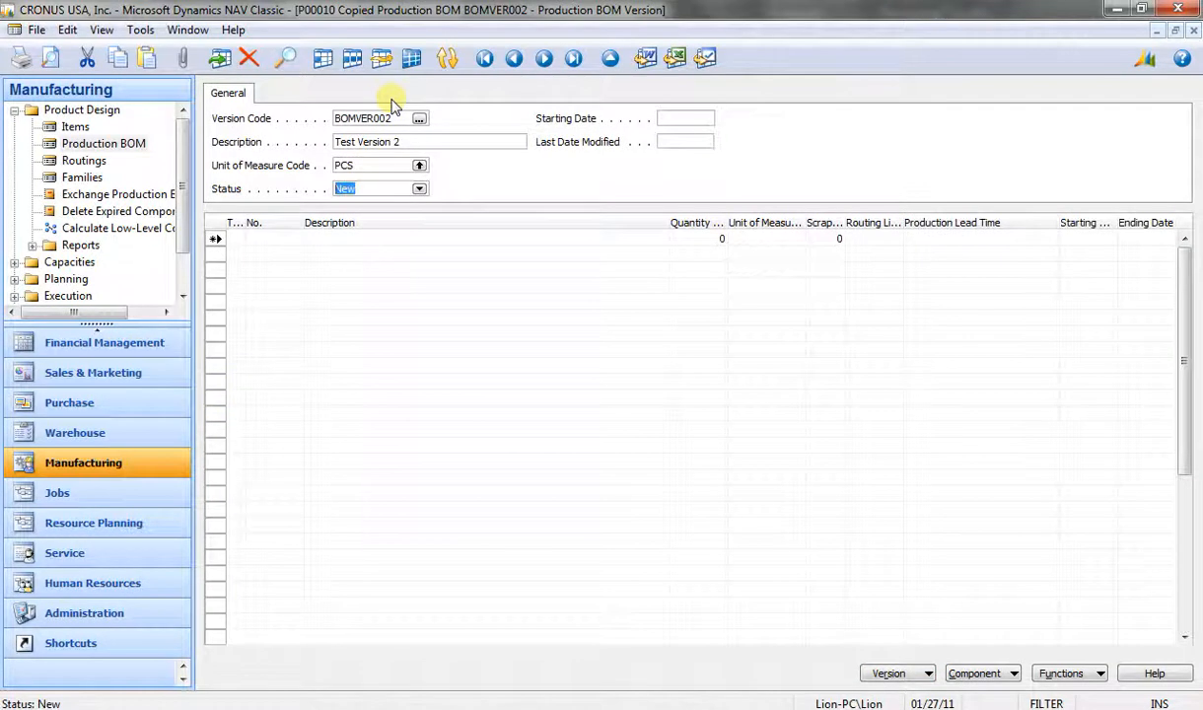
- Set the starting date of version BOMVER002 to today's date, 08/23/12
key("Return")
type("t")
key("Return")
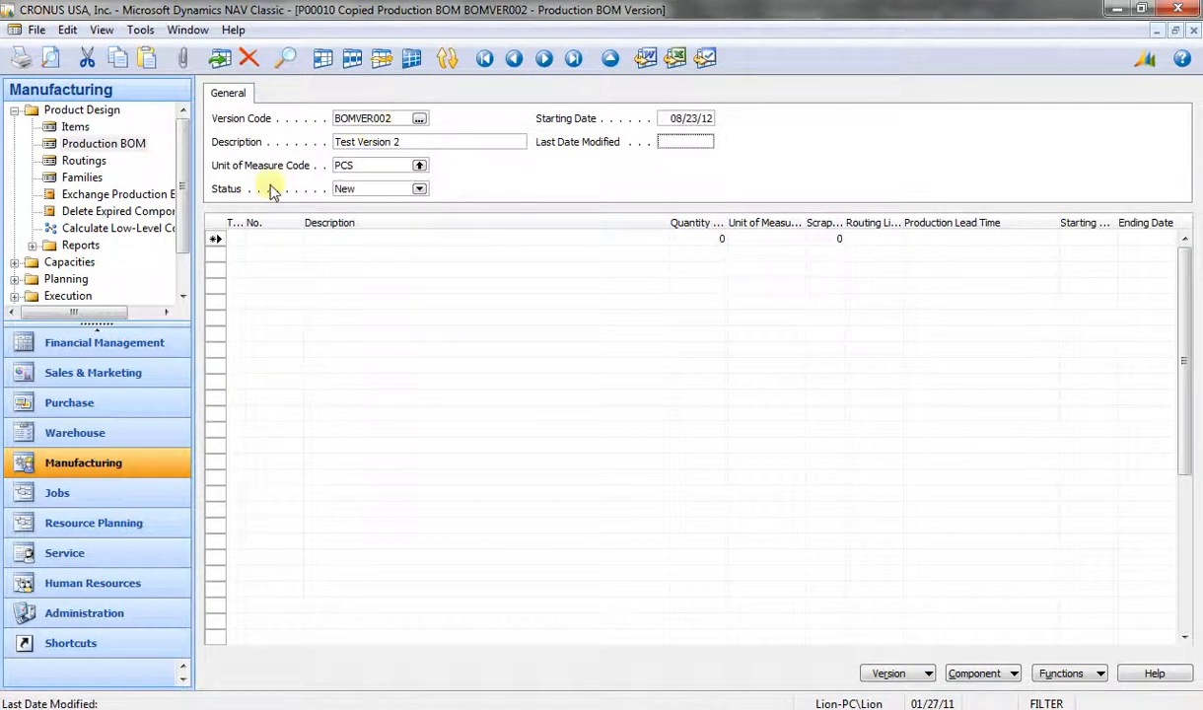
- Copy the production BOM's component lines into version BOMVER002 and set the Front Wheel's quantity per to 3
left_click(980, 674)
left_click(1062, 674)
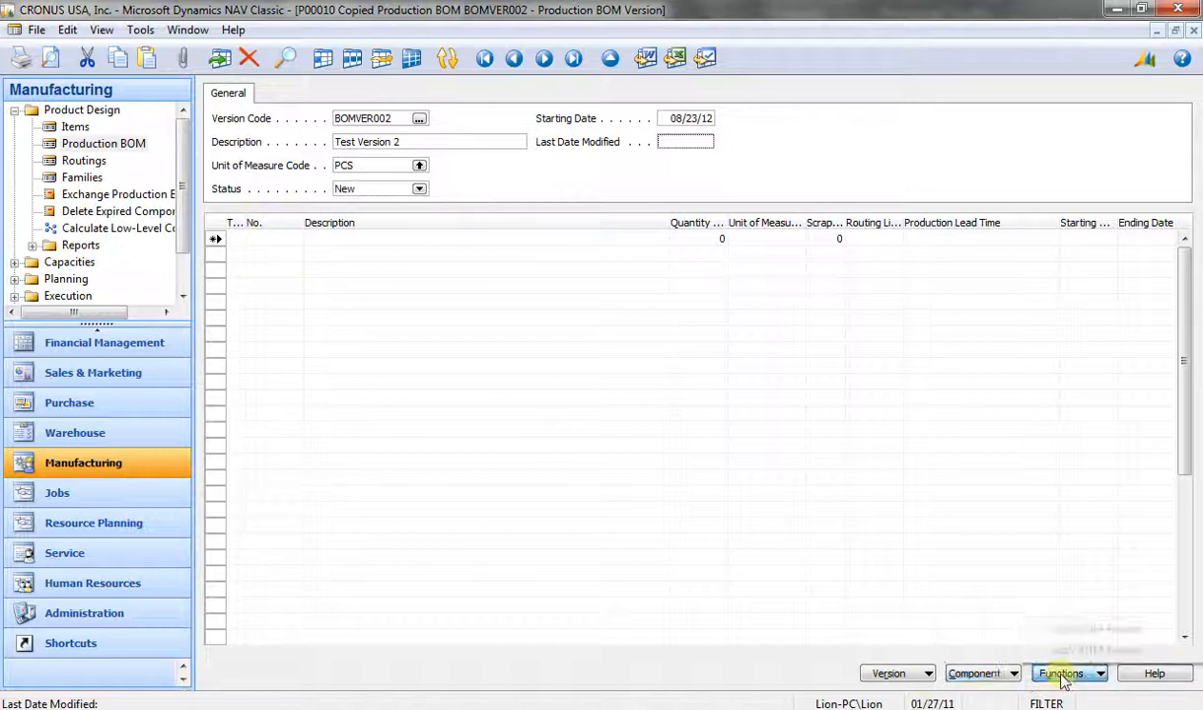
left_click(1061, 675)
left_click(1058, 625)
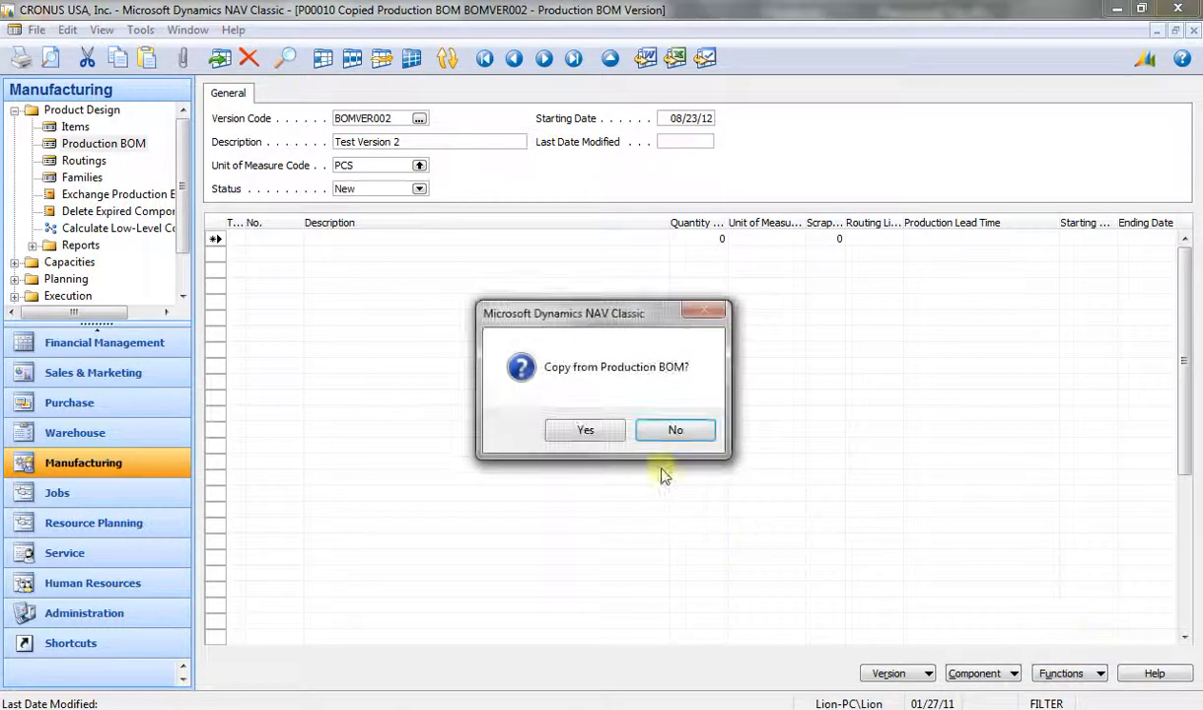
left_click(574, 429)
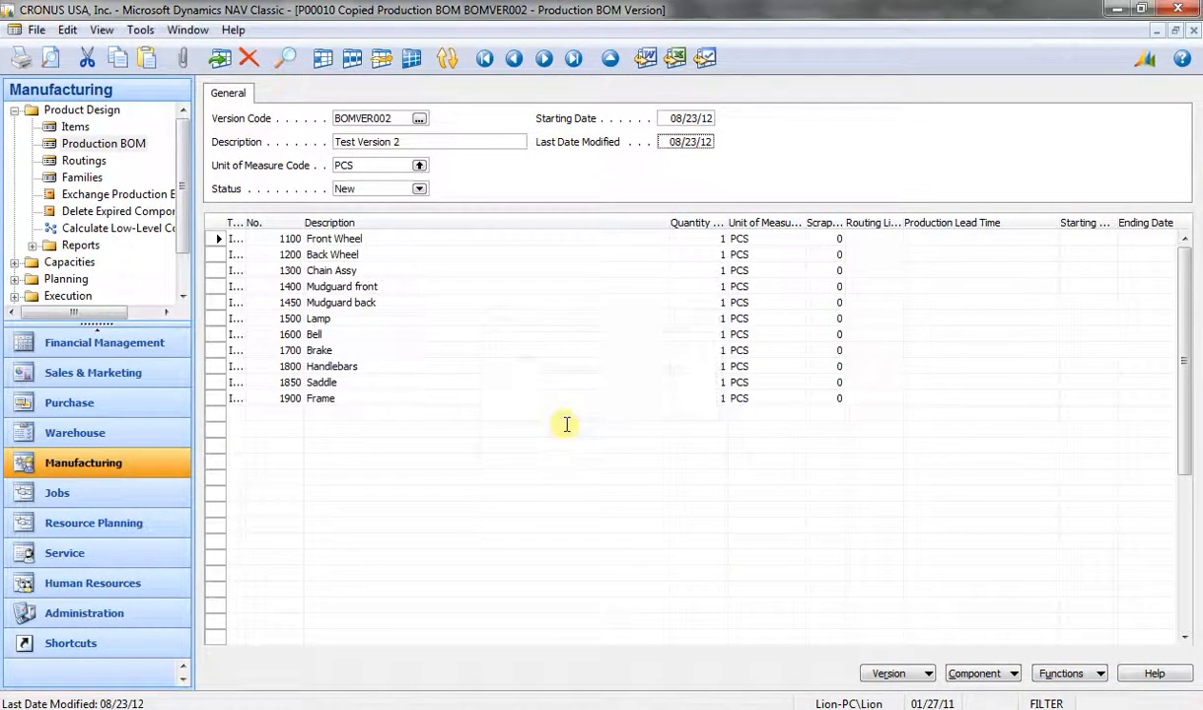
left_click(700, 238)
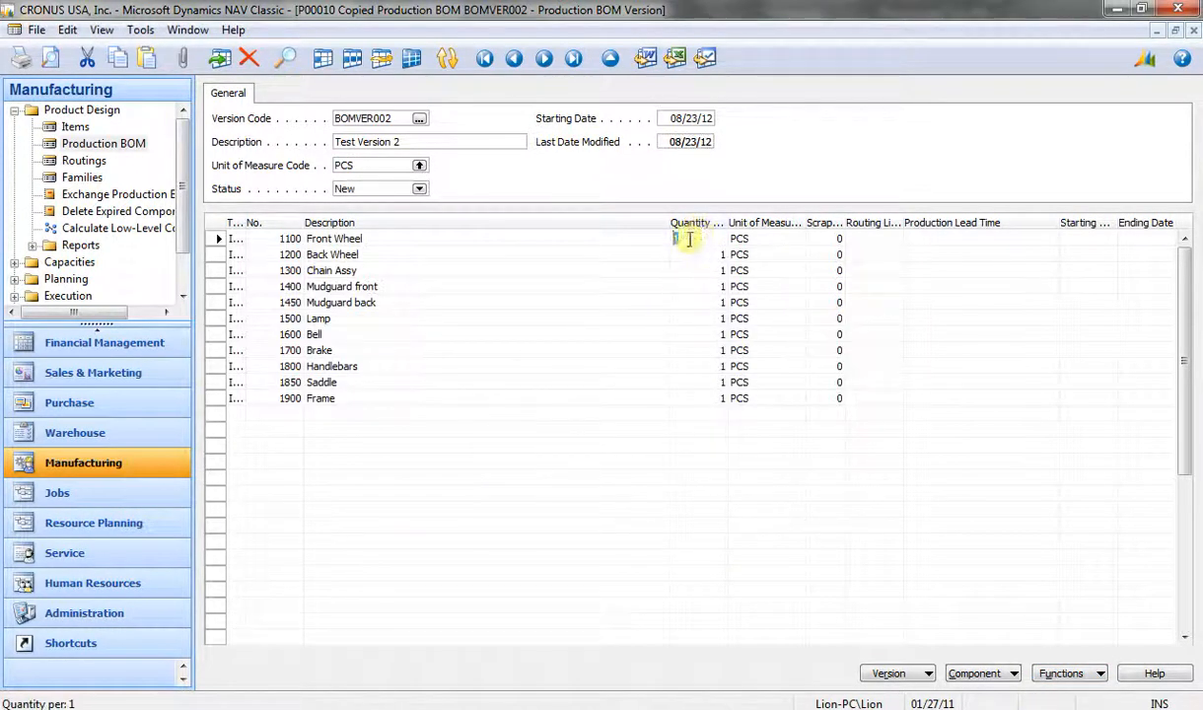
key("Tab")
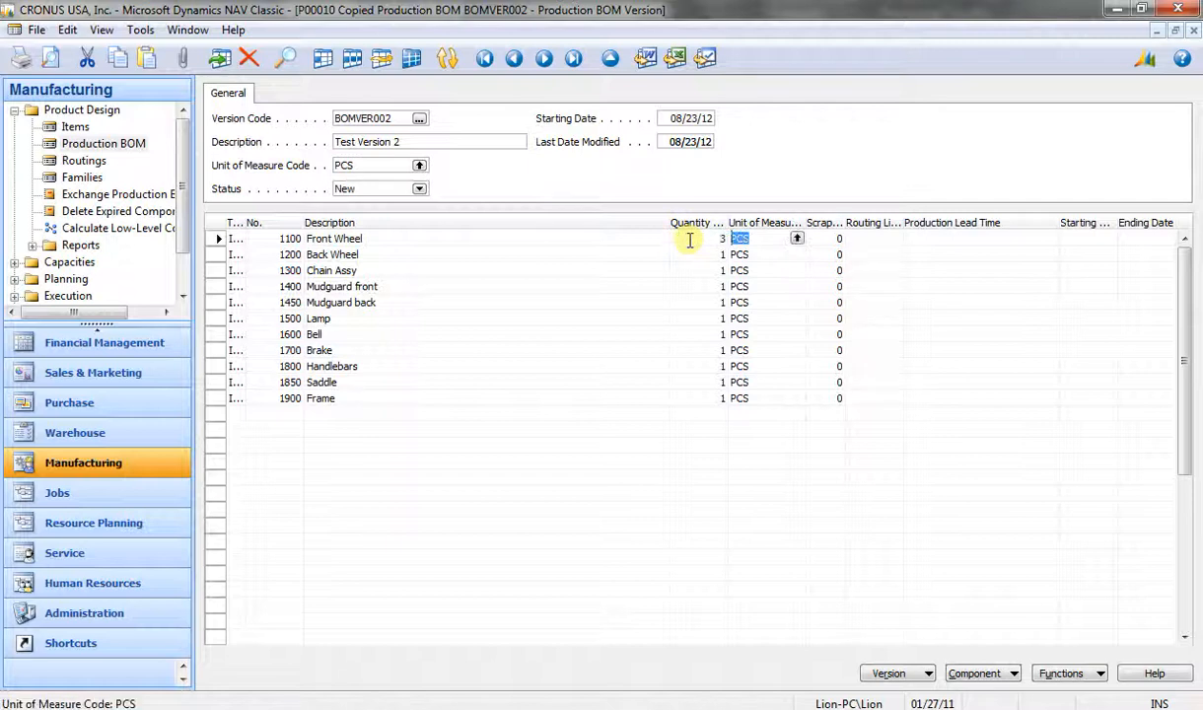
- Set the status of version BOMVER002 to Certified and return to the production BOM card
key("Down")
key("Down")
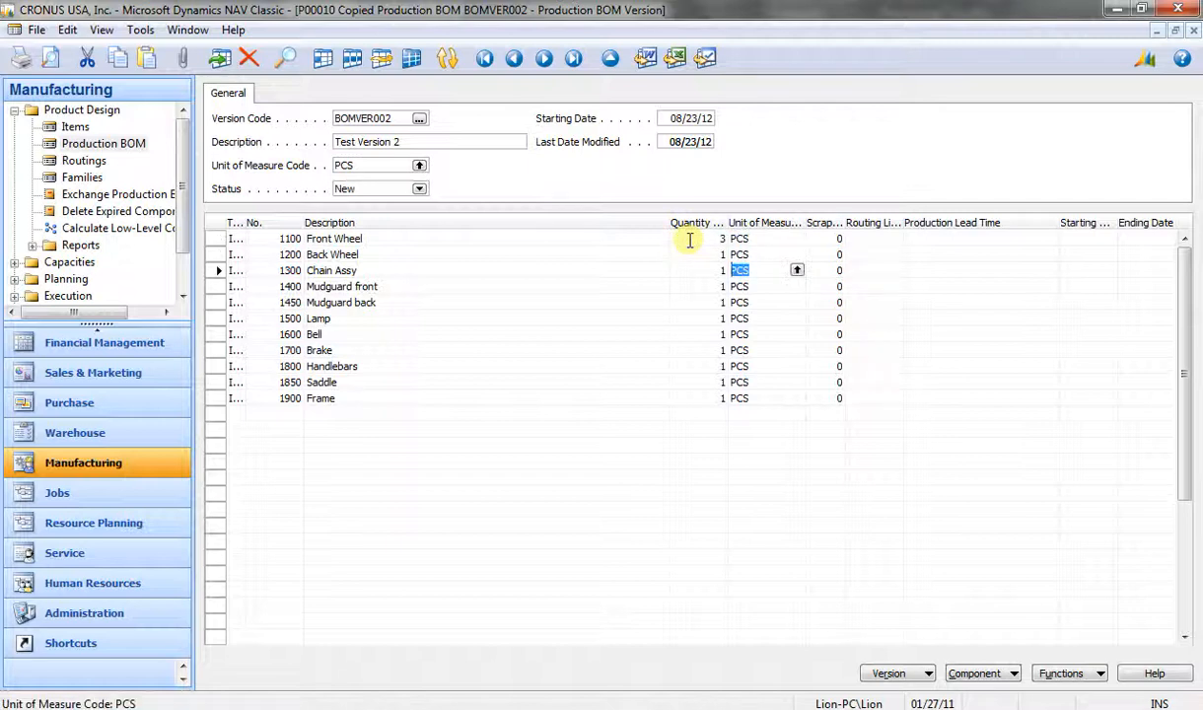
left_click(419, 189)
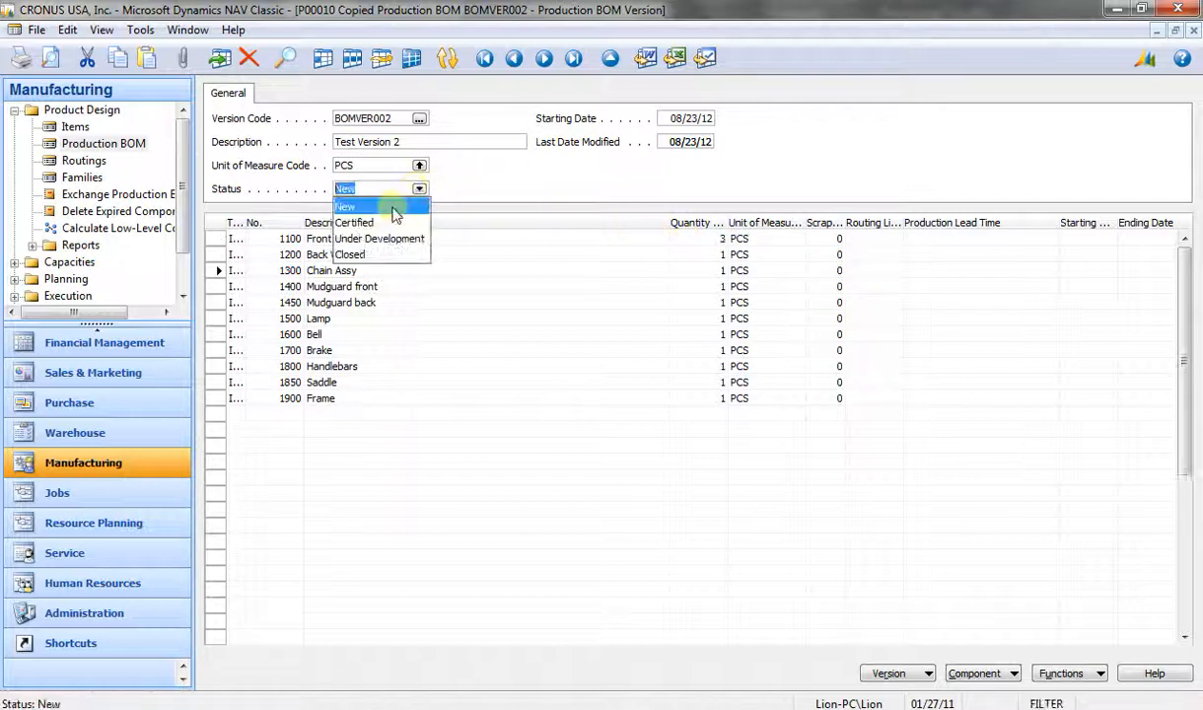
left_click(360, 222)
key("Escape")
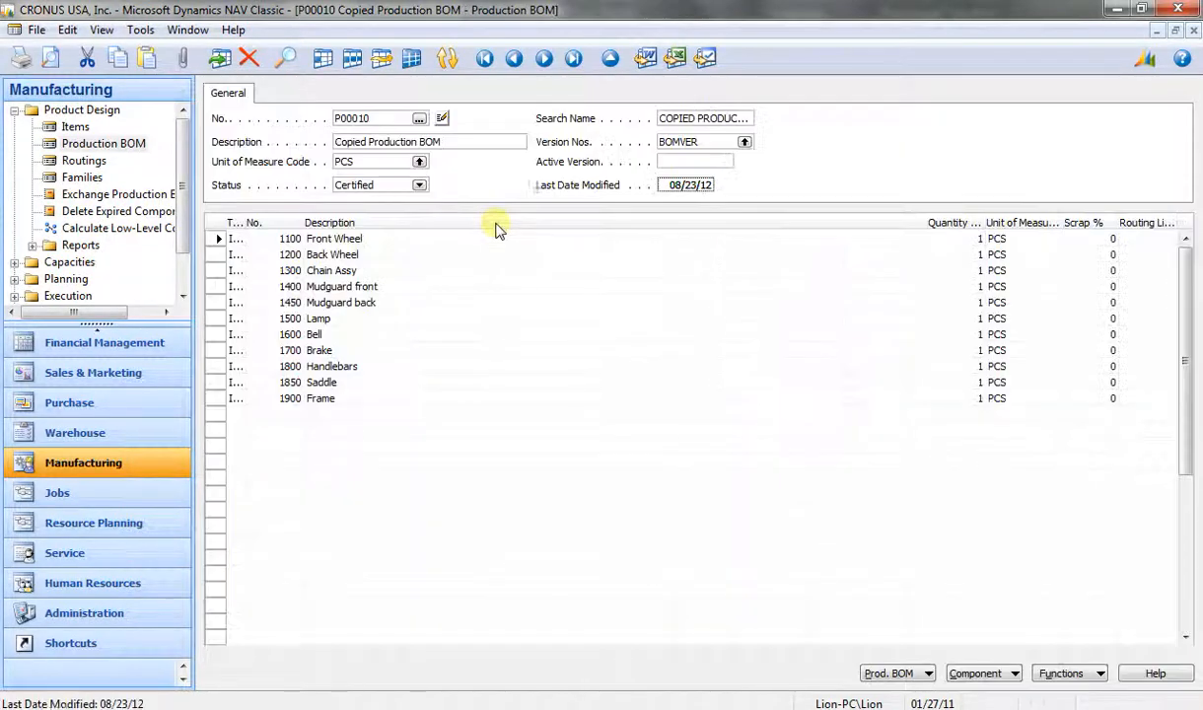
- Set the status of production BOM P00010 to Under Development and check its active version field
left_click(419, 186)
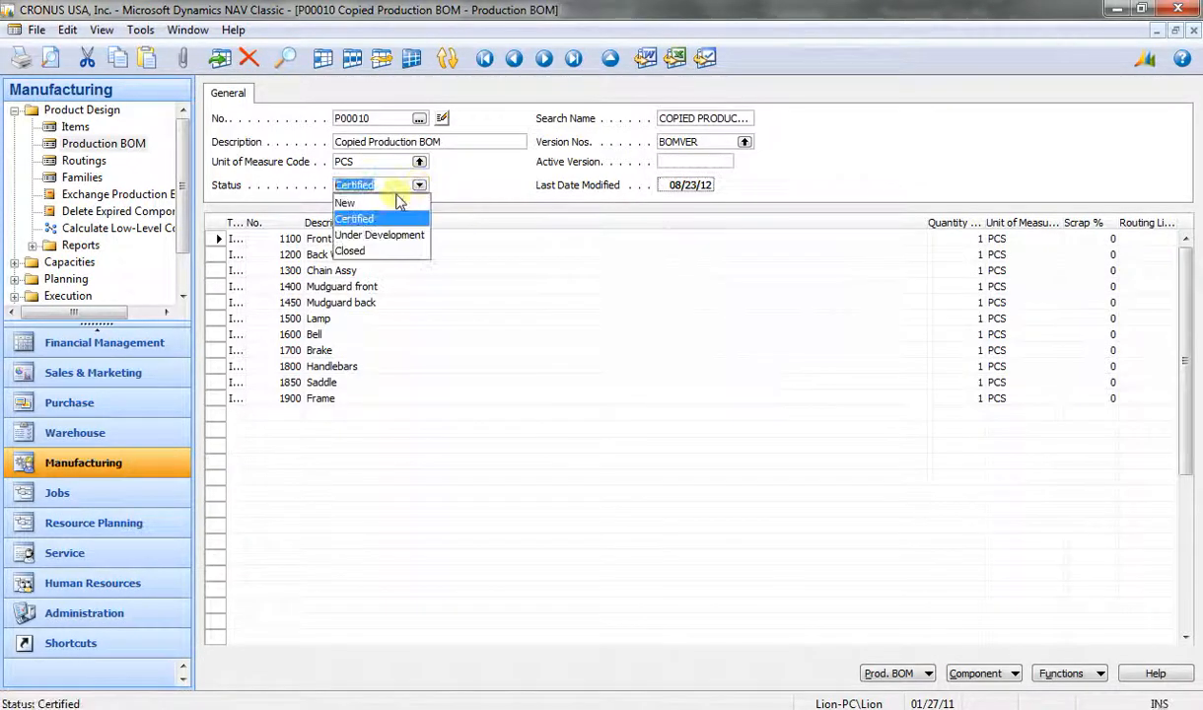
left_click(360, 236)
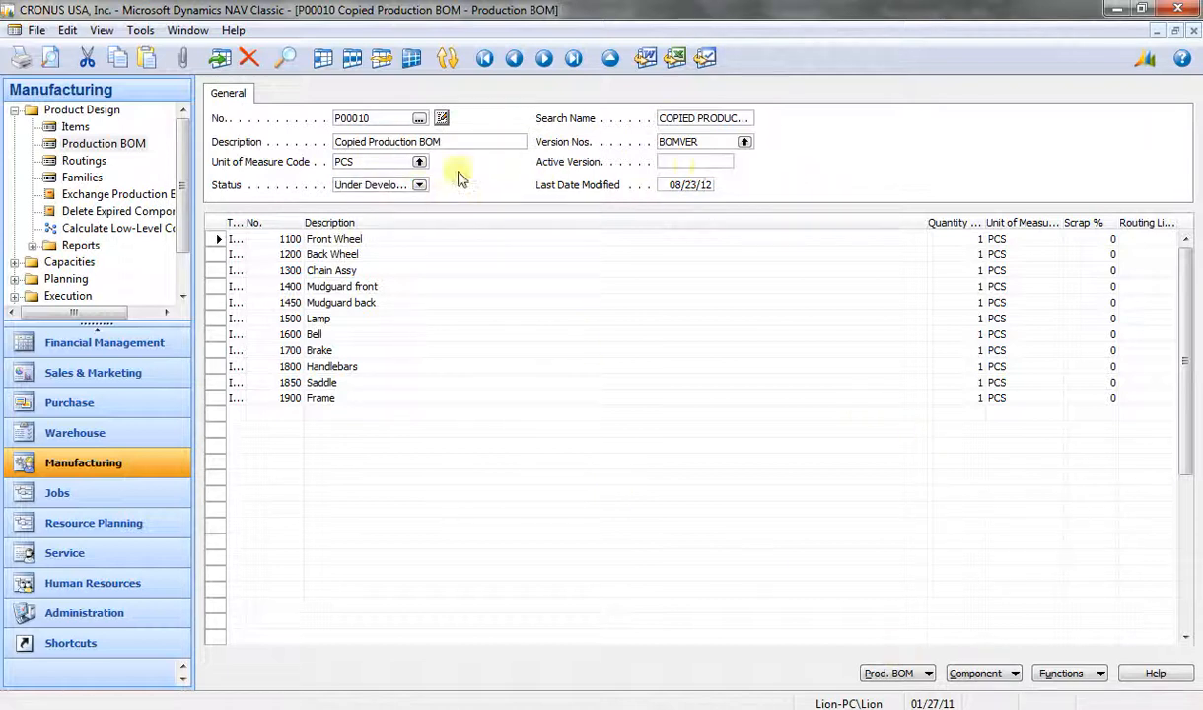
left_click(688, 163)
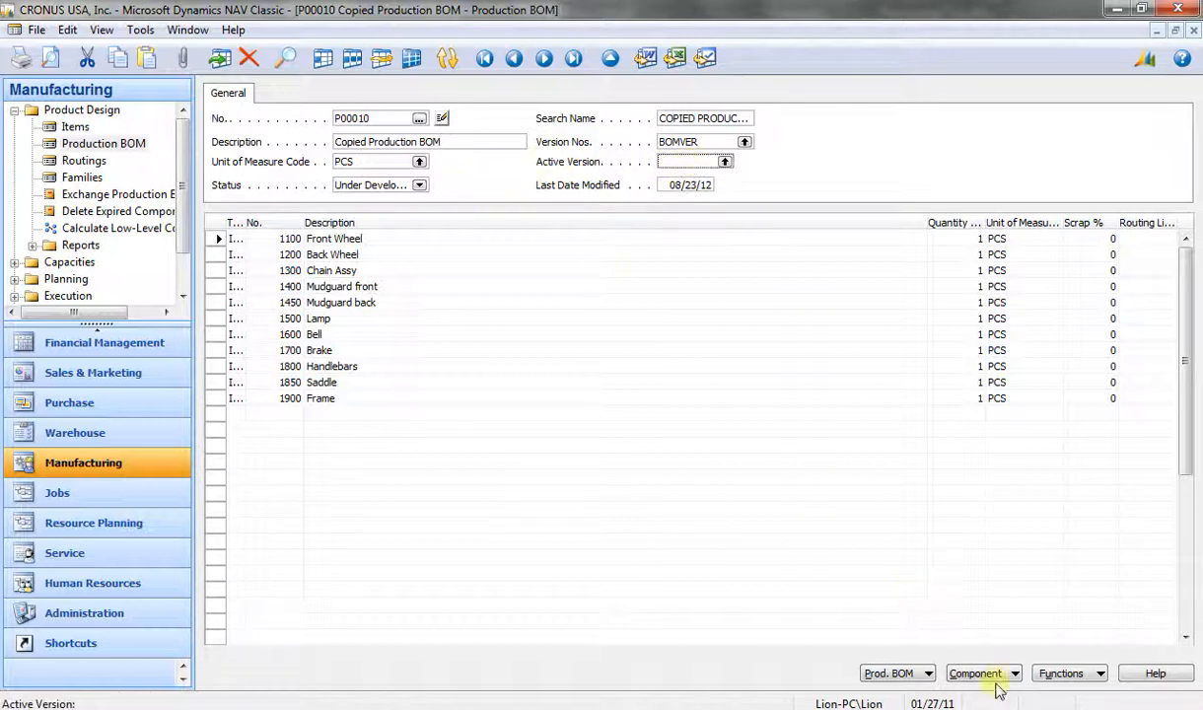
- Open the versions of production BOM P00010, check the available functions on version BOMVER001, and return to the BOM card
left_click(878, 674)
left_click(913, 609)
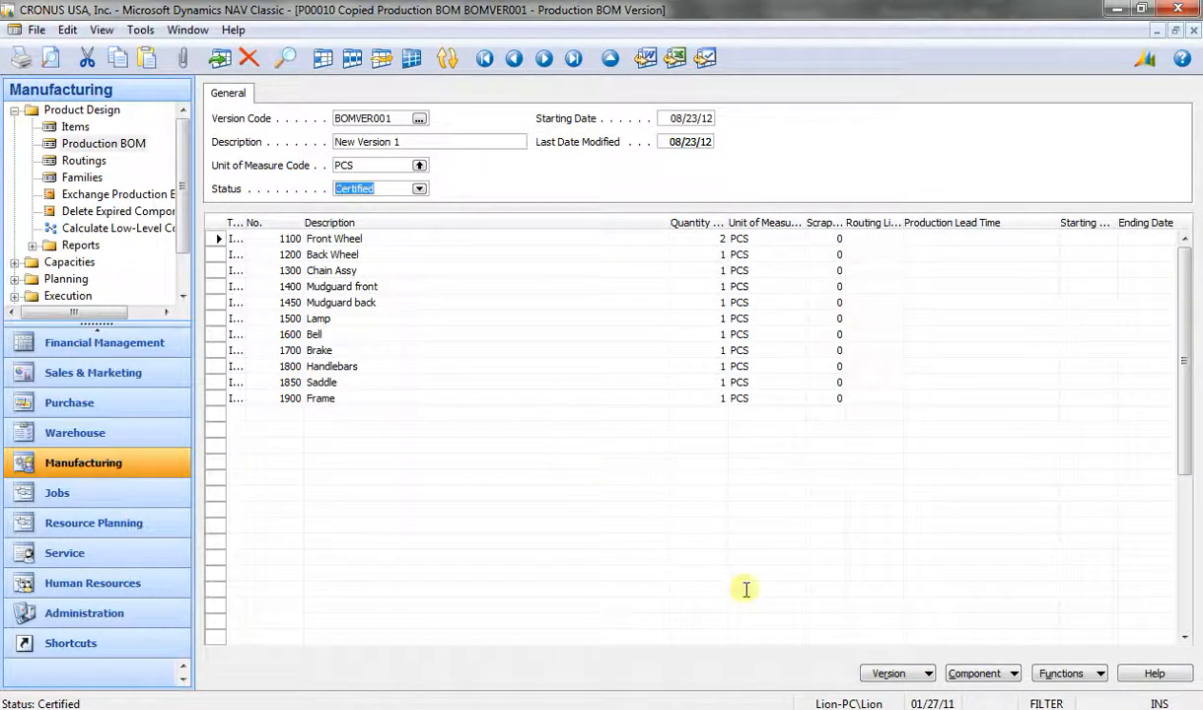
left_click(1074, 679)
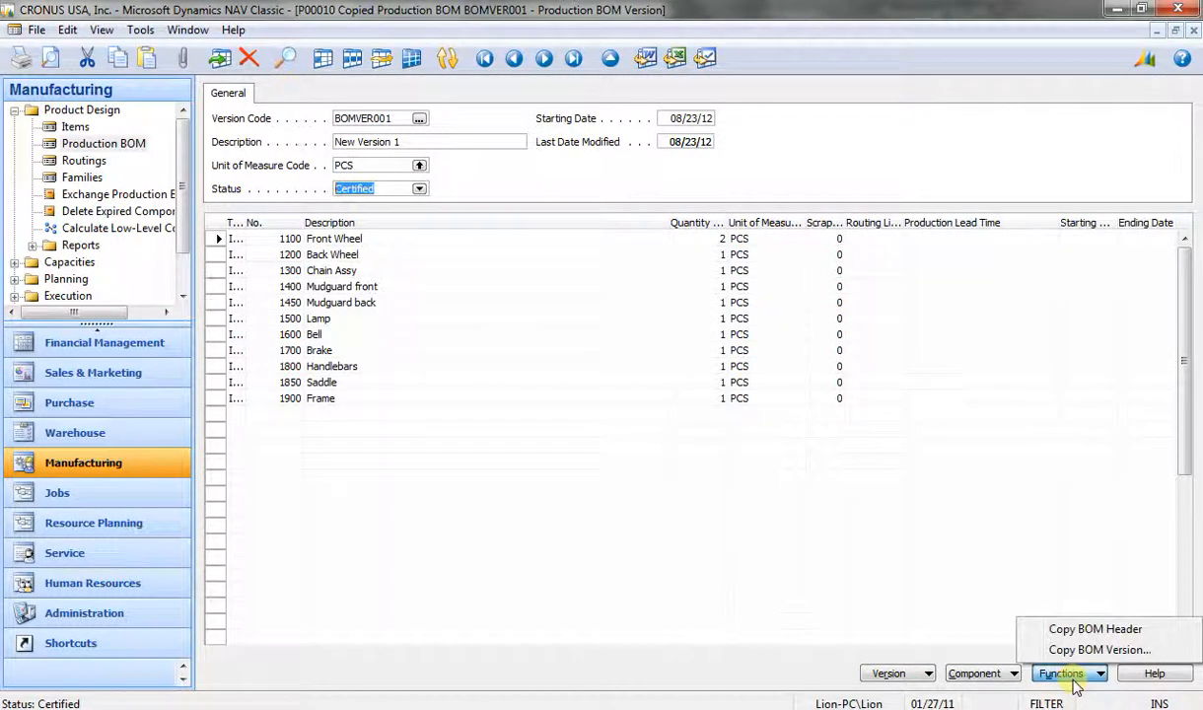
key("Escape")
key("Escape")
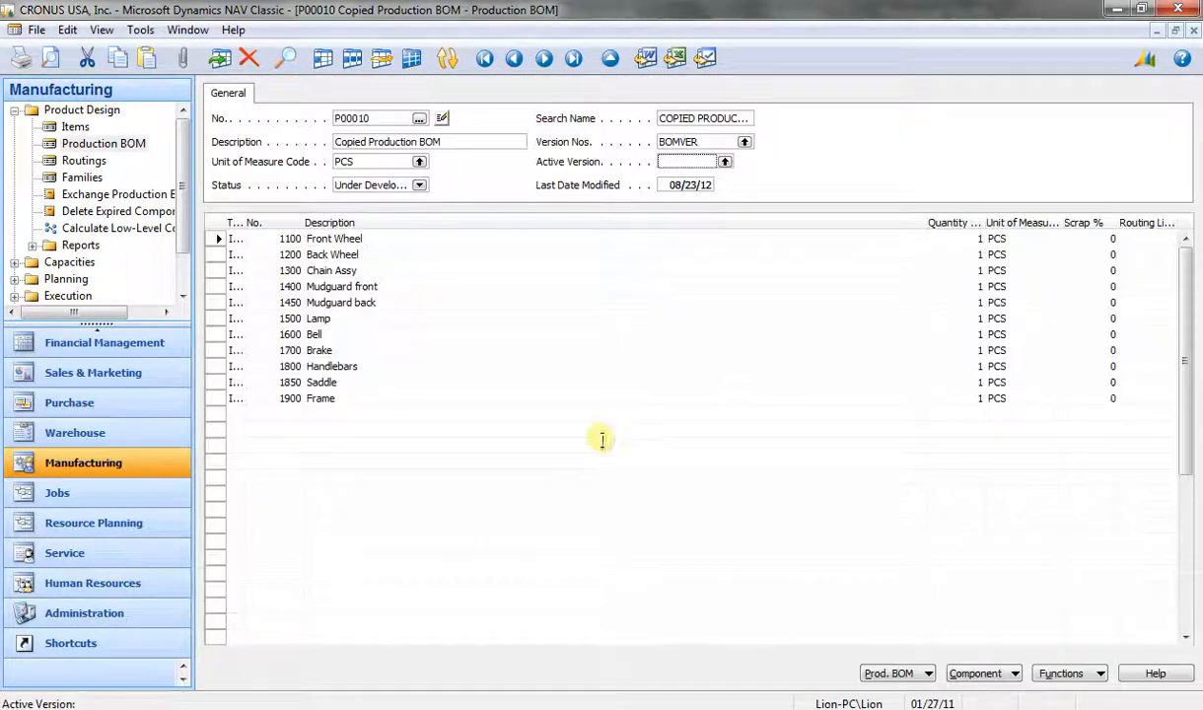
- Set the status of production BOM P00010 to Certified, then close and reopen the production BOM card
left_click(420, 186)
left_click(399, 219)
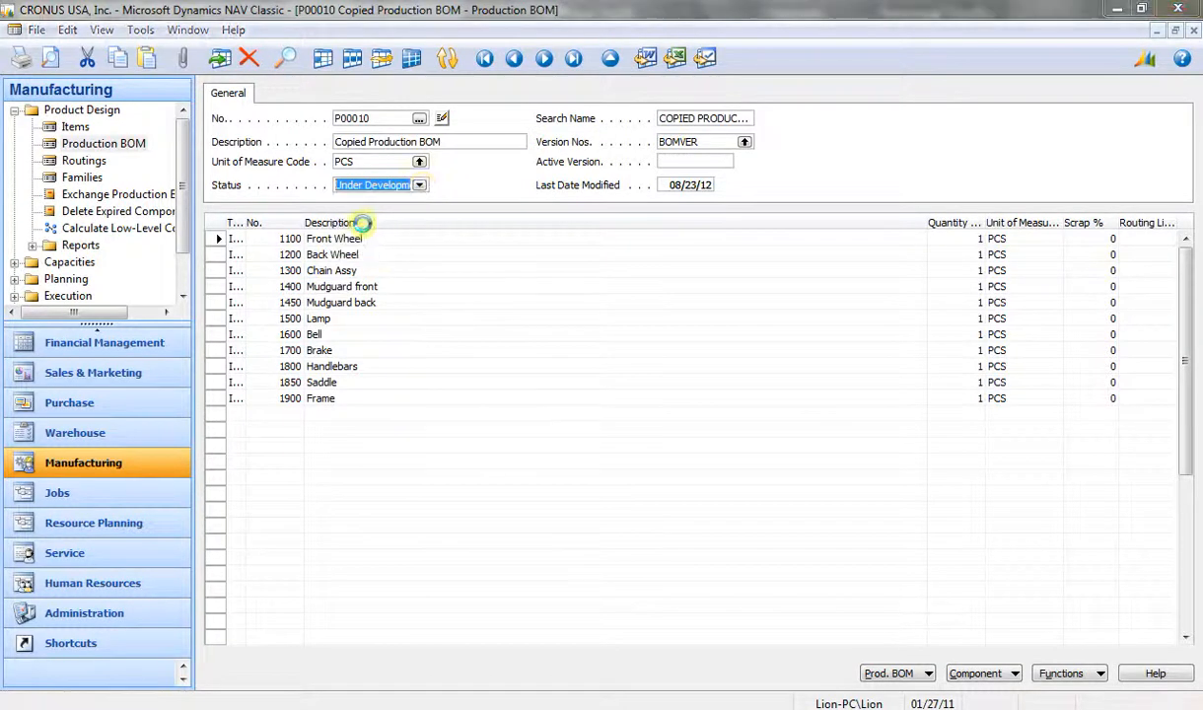
left_click(674, 192)
key("Escape")
left_click(75, 127)
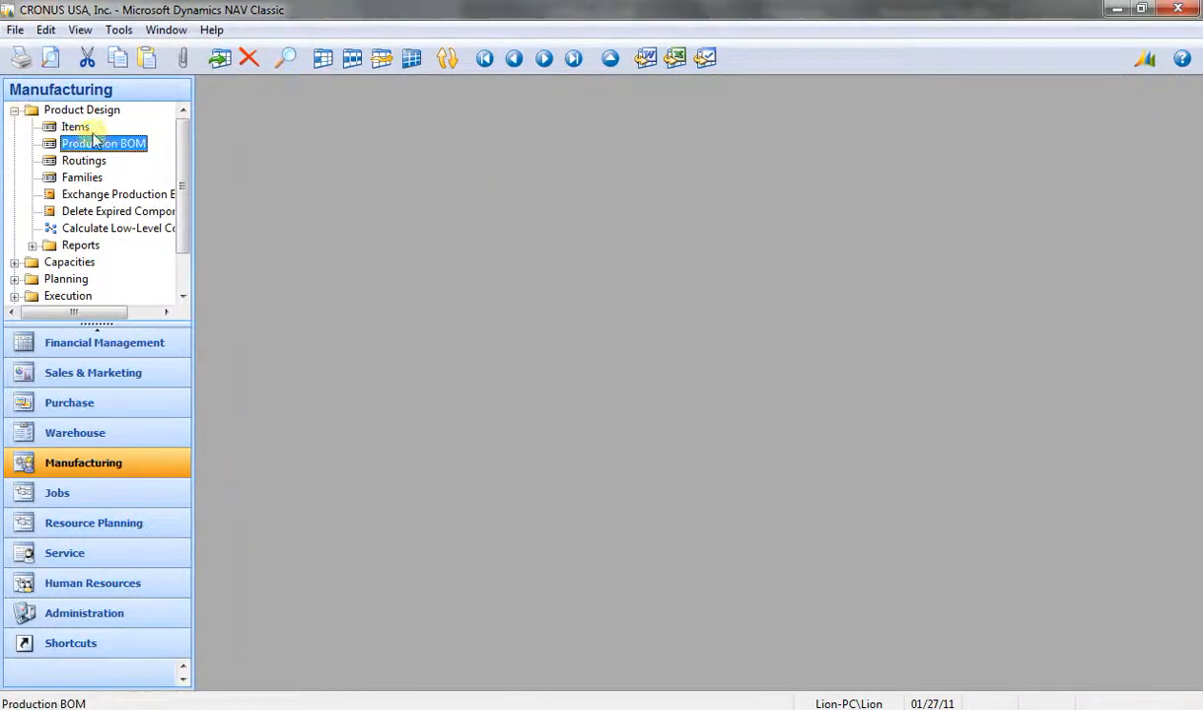
key("Escape")
left_click(93, 145)
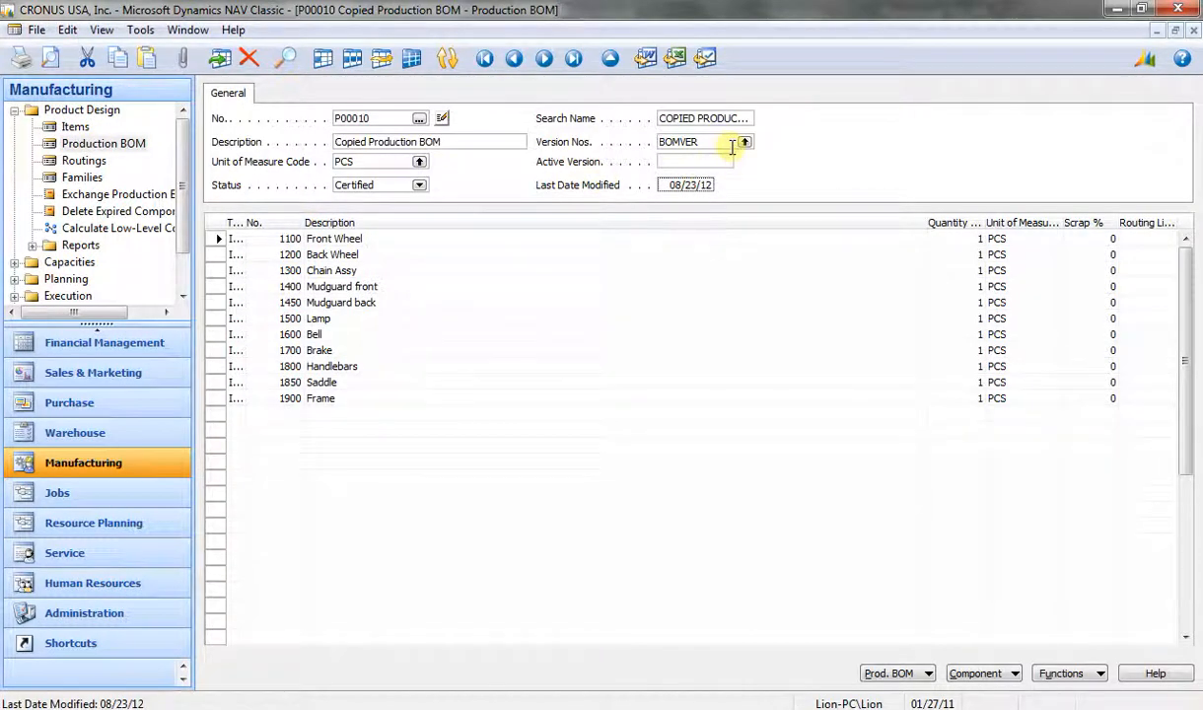
- Open the production BOM's matrix per version and widen the version columns to compare component quantities between versions
left_click(892, 676)
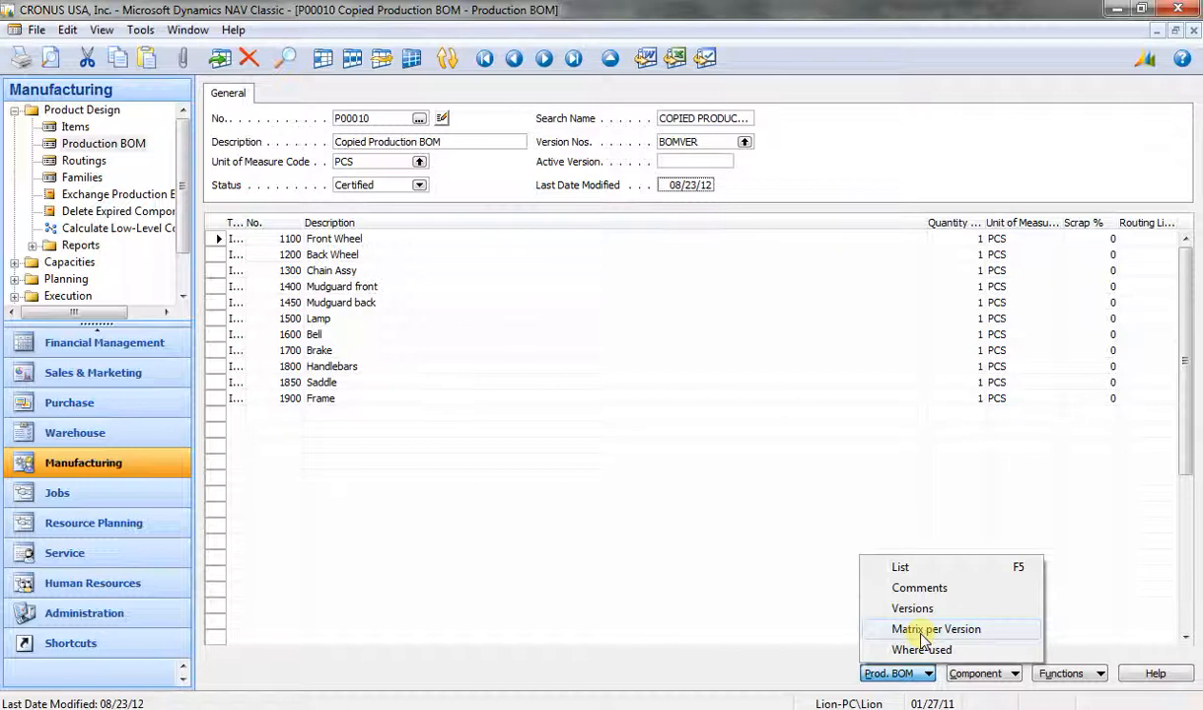
left_click(922, 632)
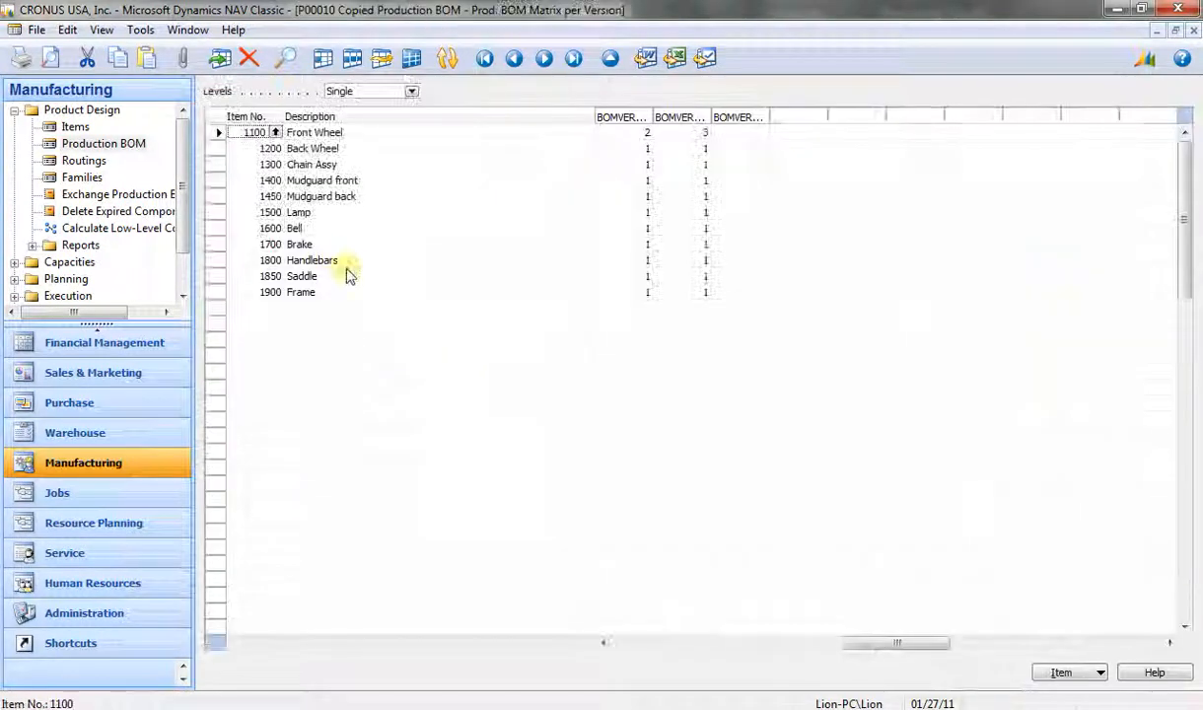
left_click_drag(652, 116, 703, 118)
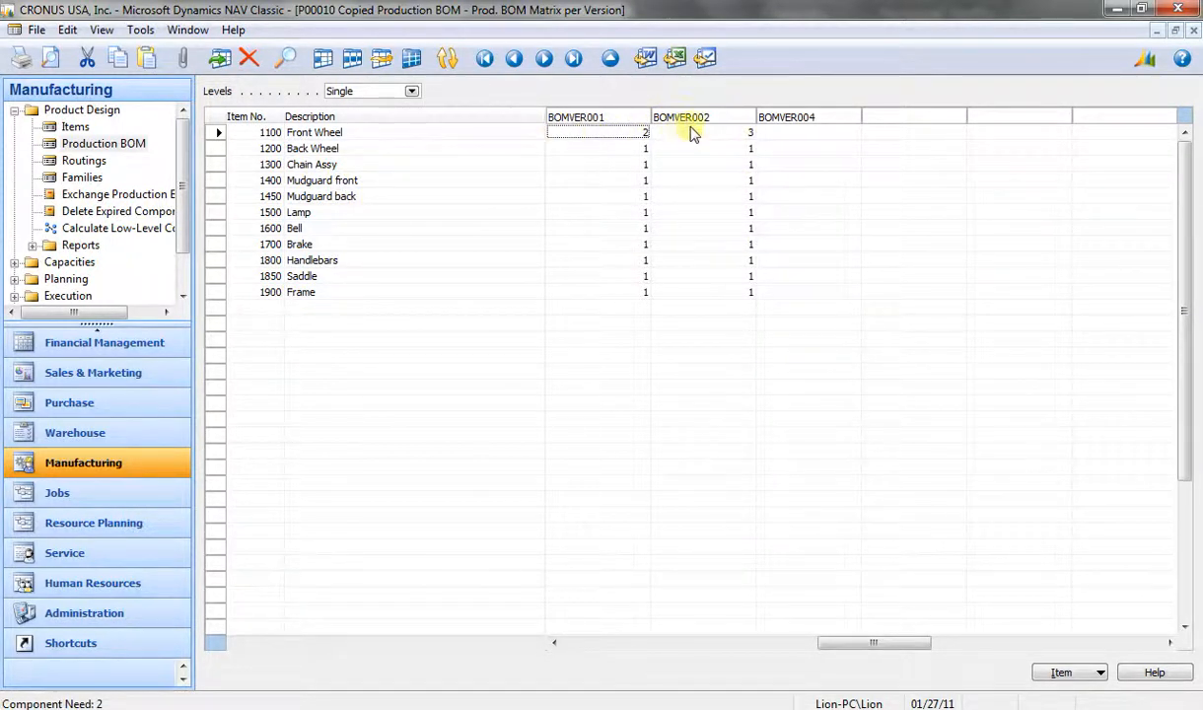
left_click(746, 132)
left_click(795, 123)
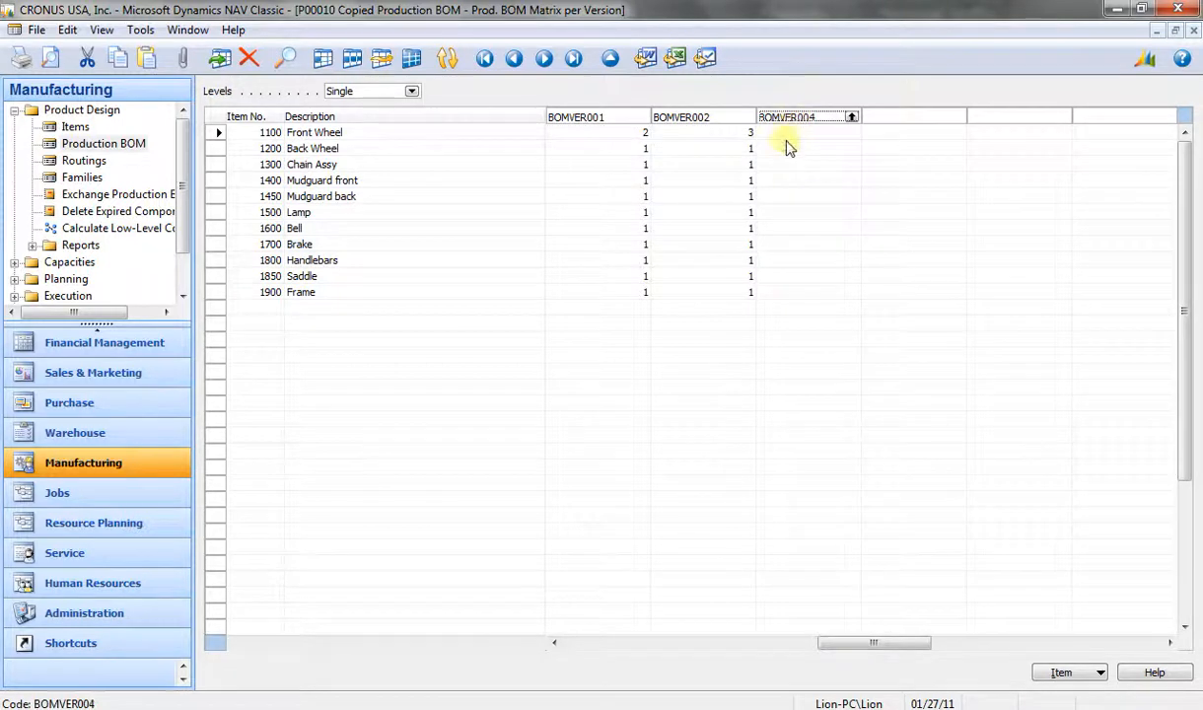
- Look up the BOM version list from the BOMVER004 column, widen its version code column, and return to the matrix
left_click(852, 117)
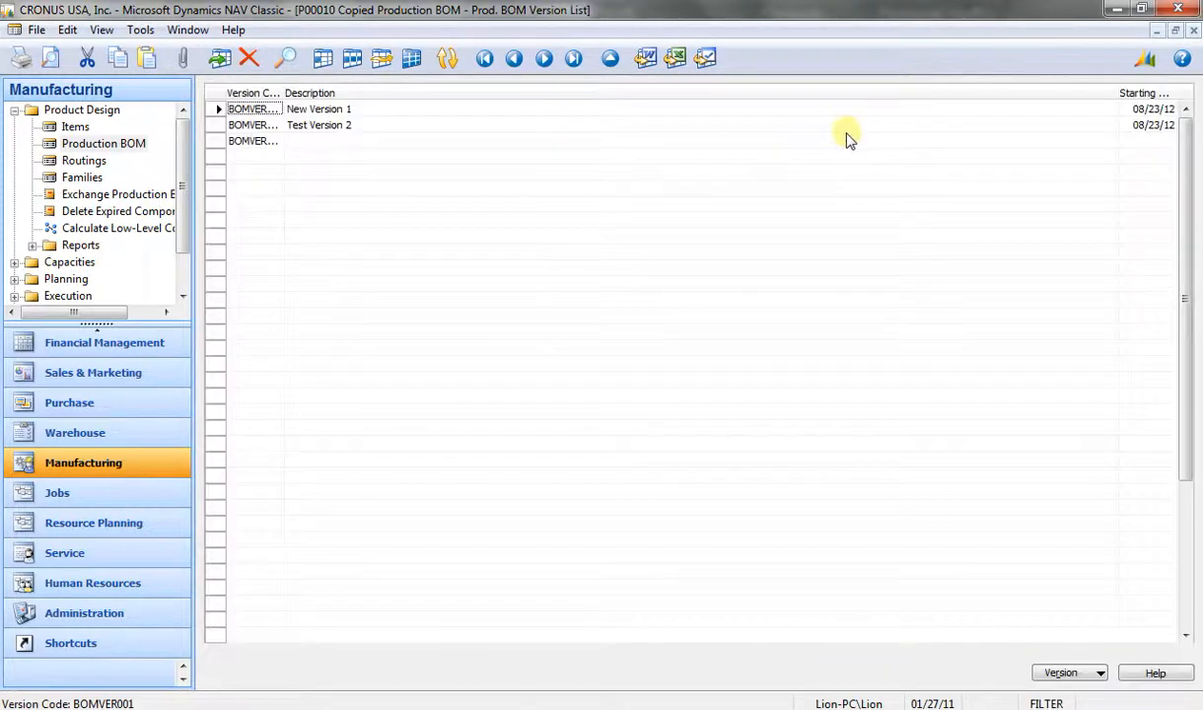
key("Escape")
left_click(851, 120)
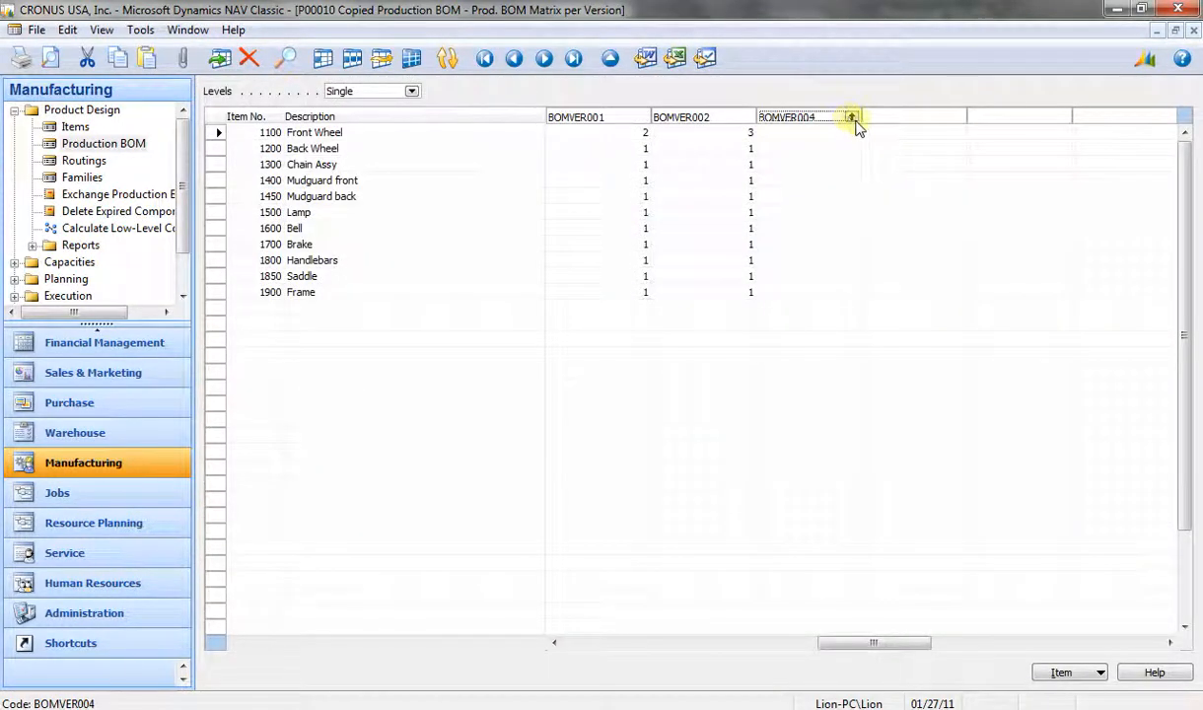
left_click(853, 118)
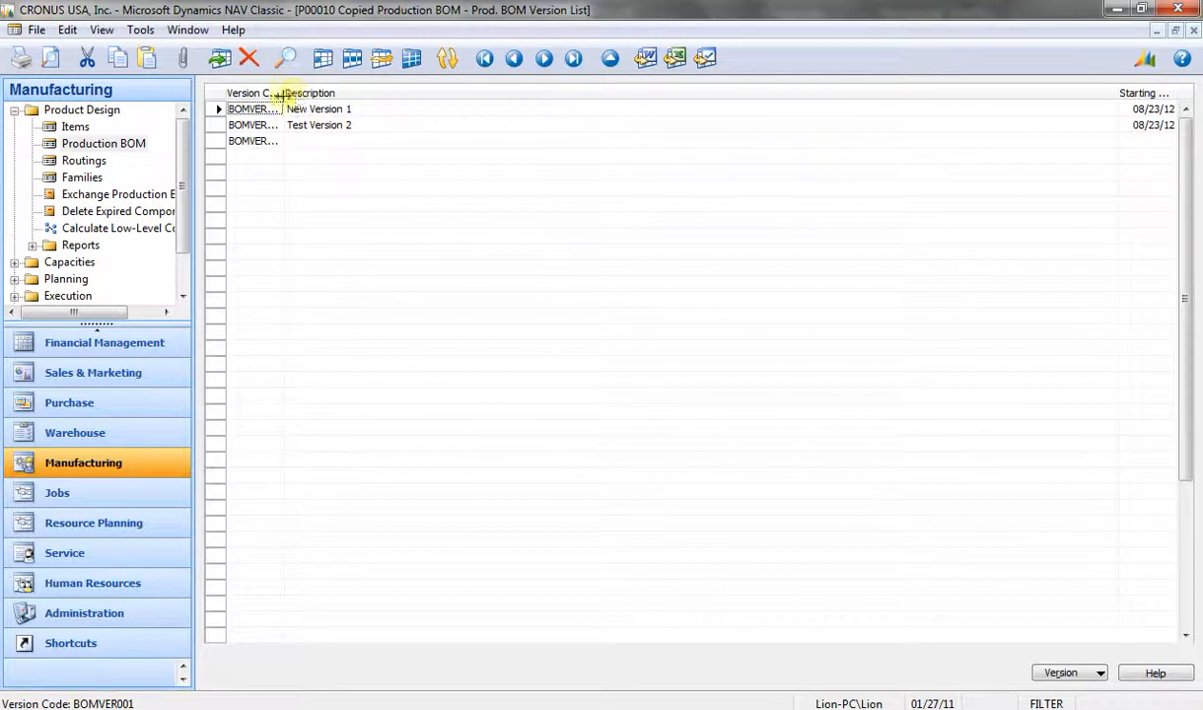
left_click_drag(281, 93, 395, 91)
key("Escape")
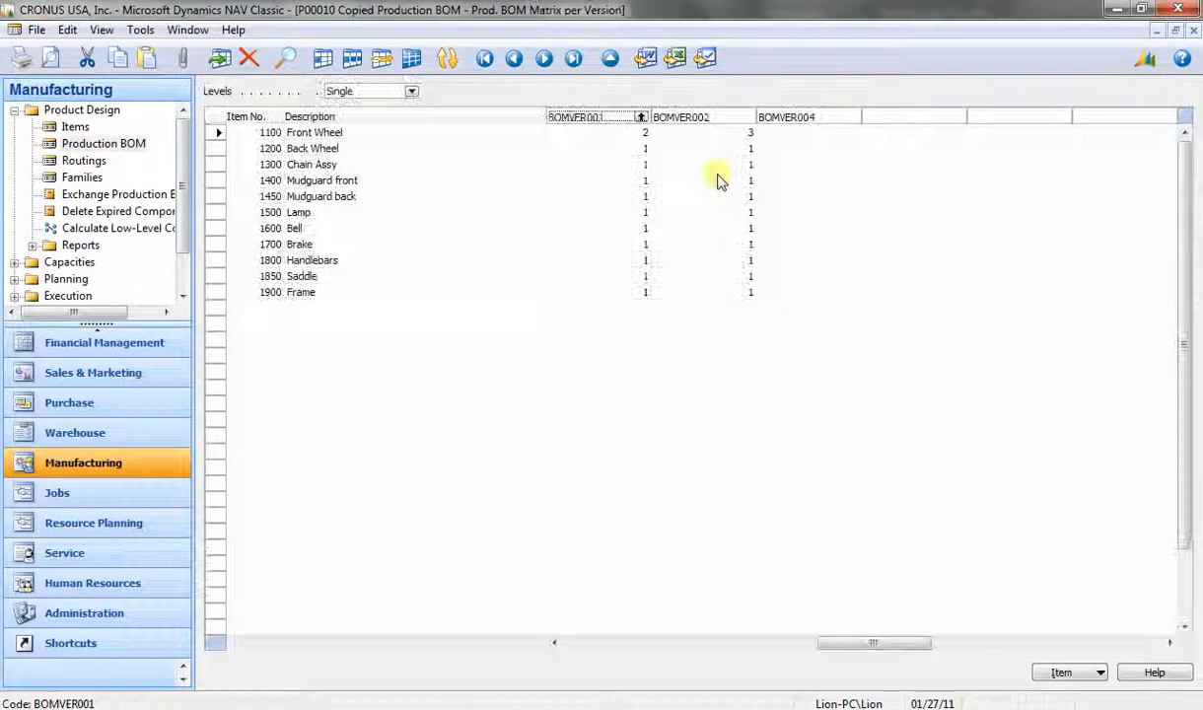
left_click(804, 121)
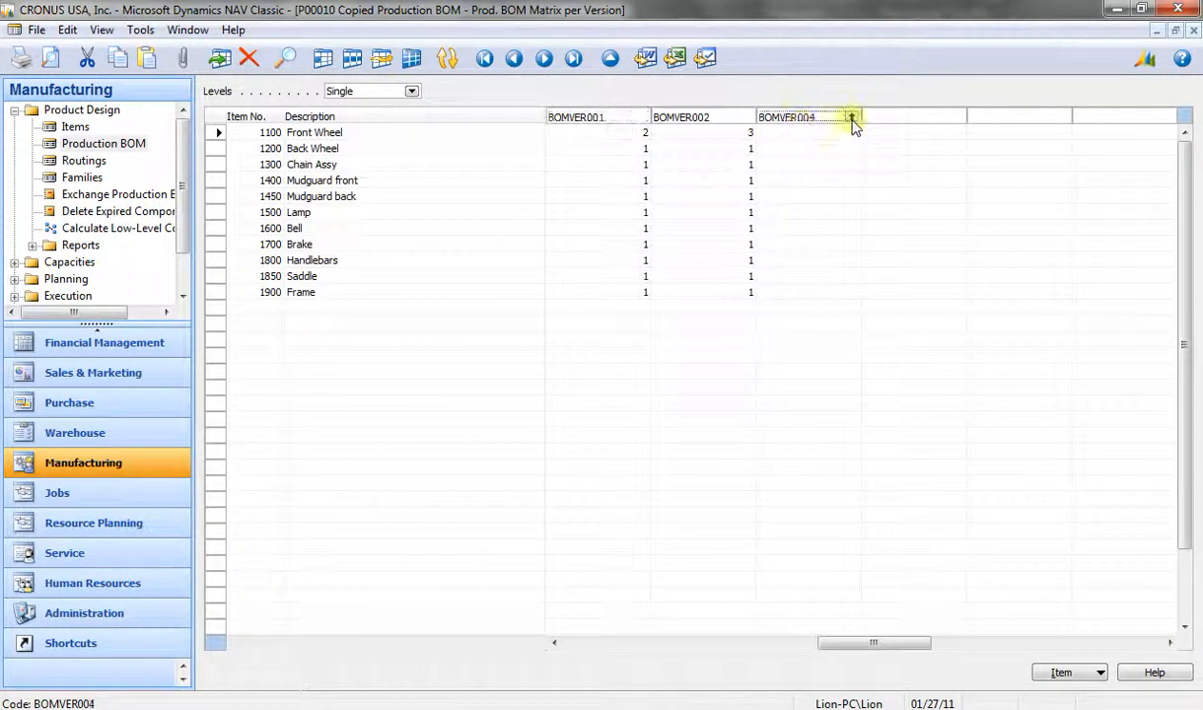
left_click(853, 117)
key("Escape")
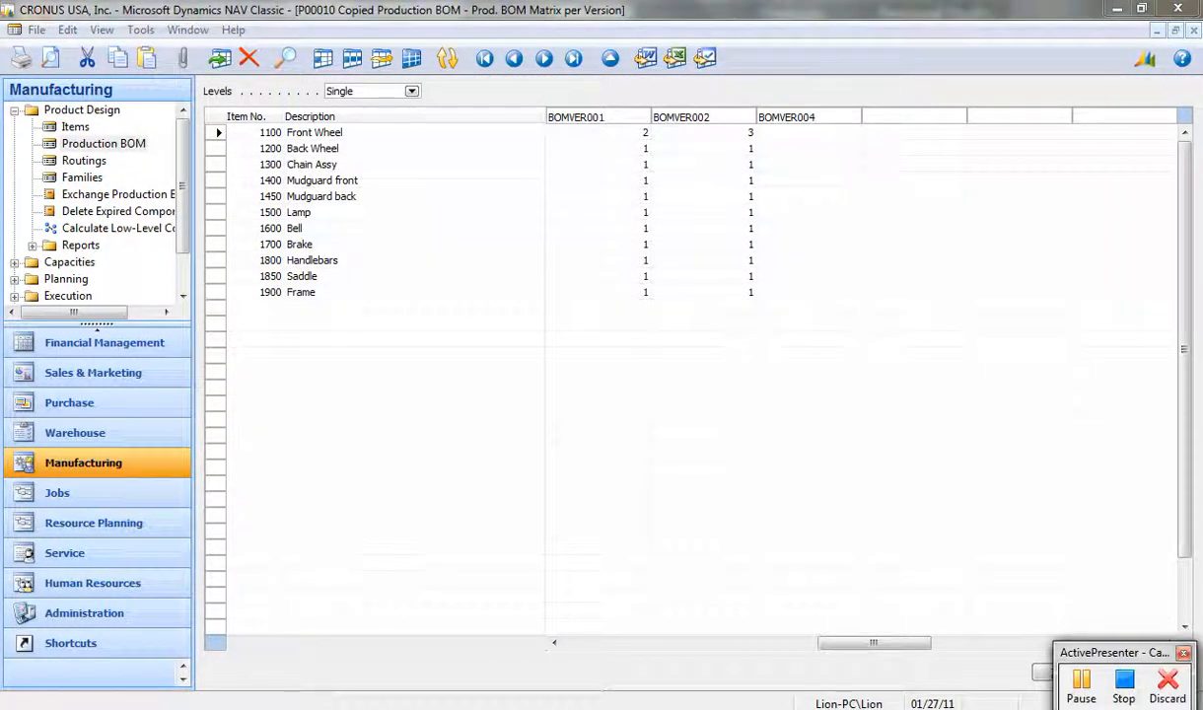
left_click(1079, 683)
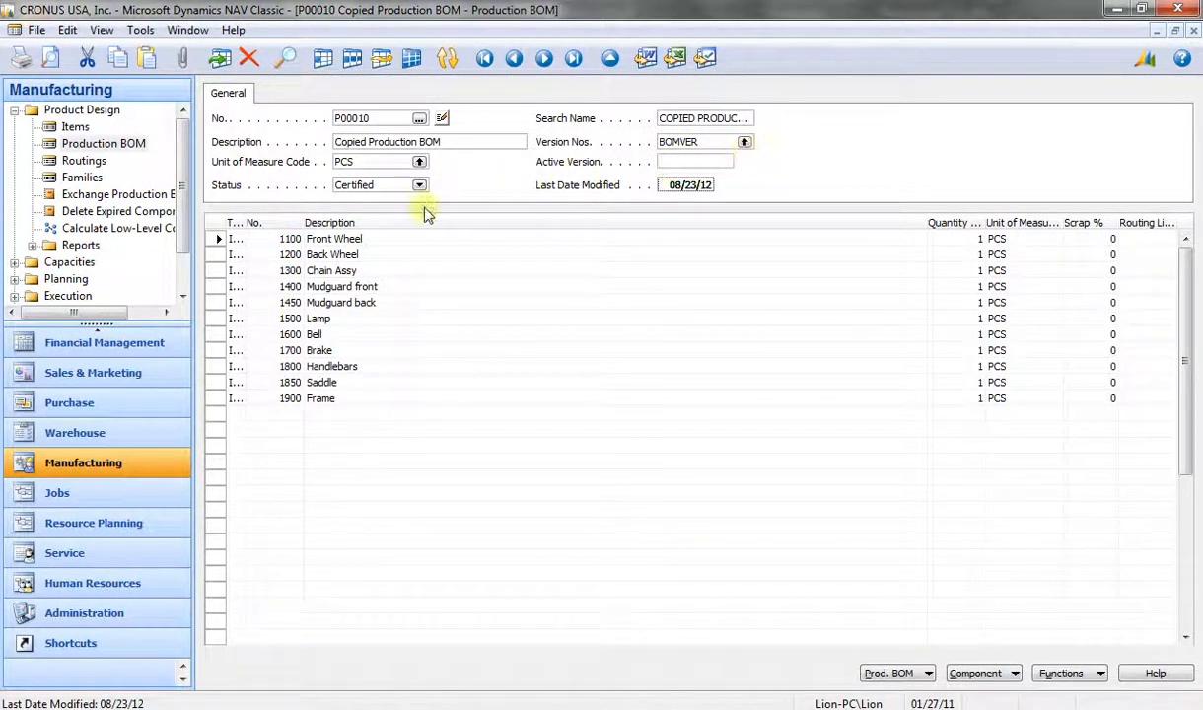
left_click(378, 158)
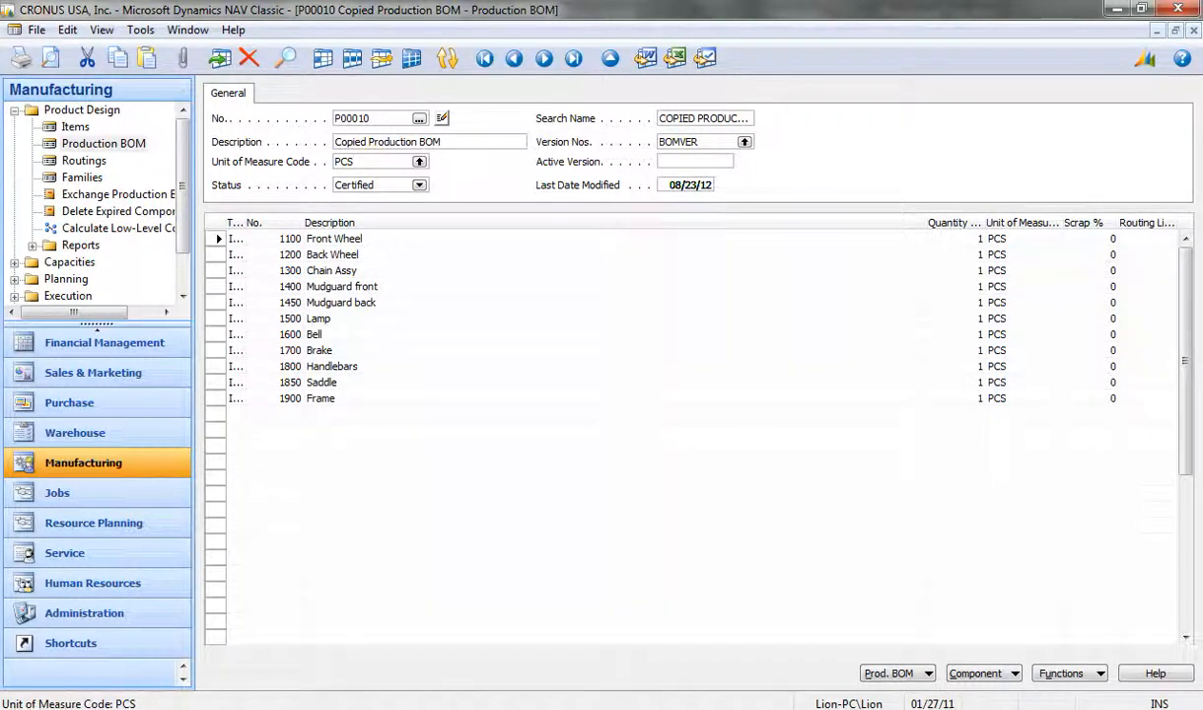
left_click(1076, 689)
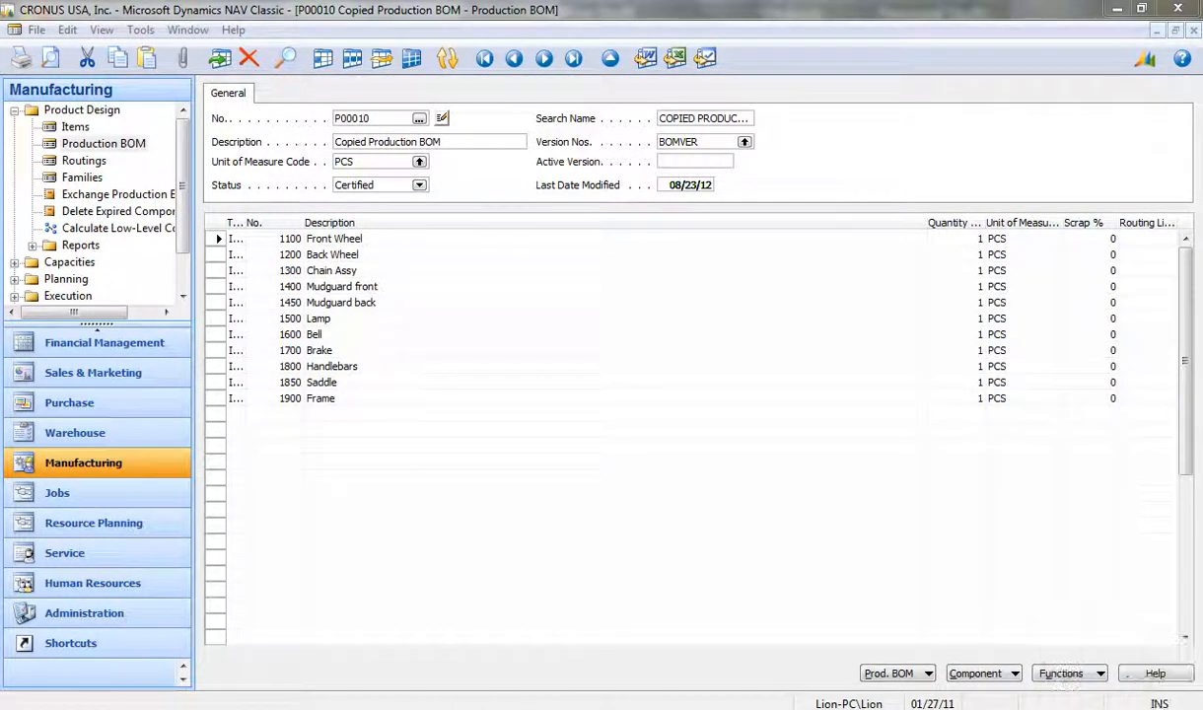